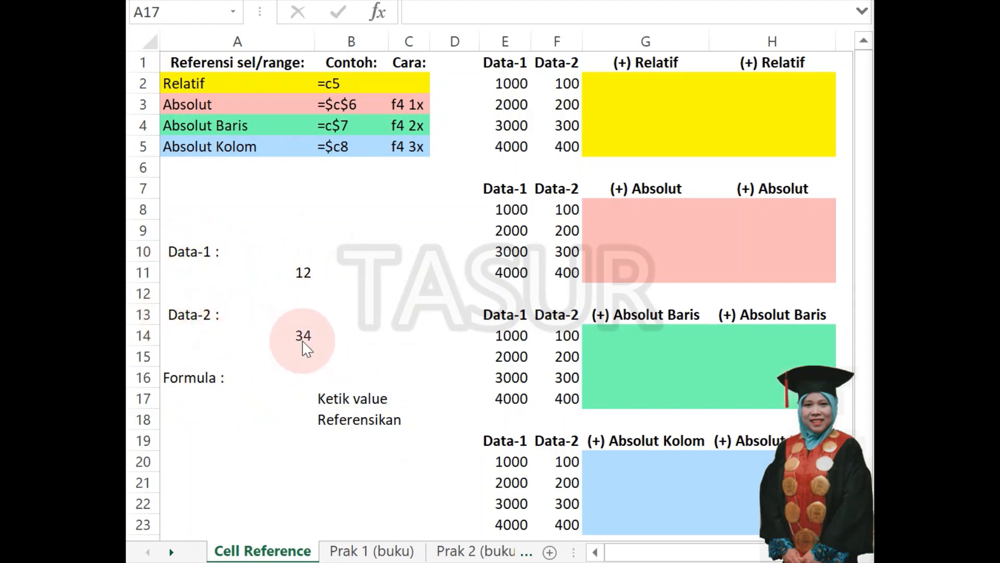
Multiply Data-1 by Data-2 using typed values, =12*34, in A17 and using cell references, =A11*A14, in A18.
{"action": "left_click", "coordinate": [239, 400]}
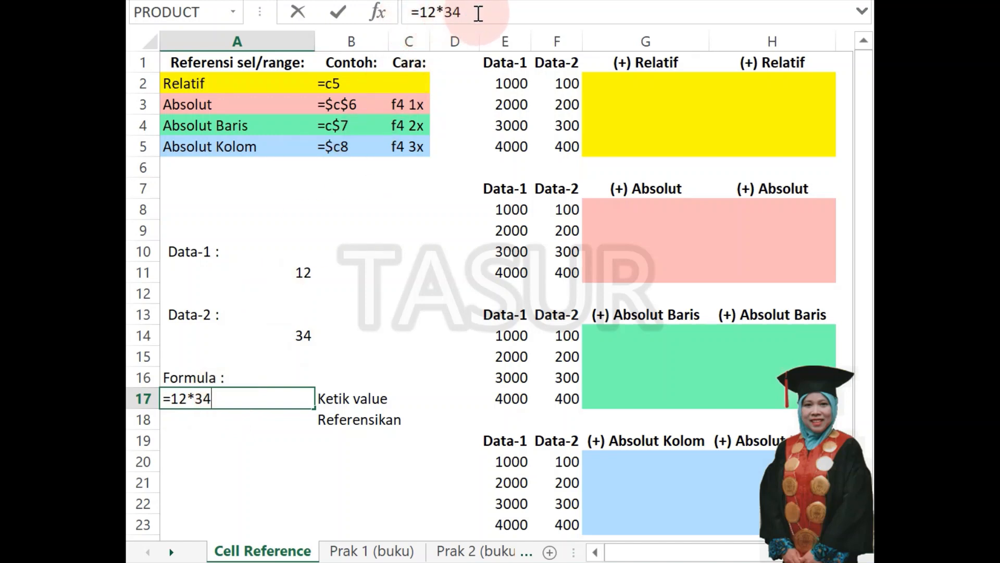
{"action": "key", "text": "Return"}
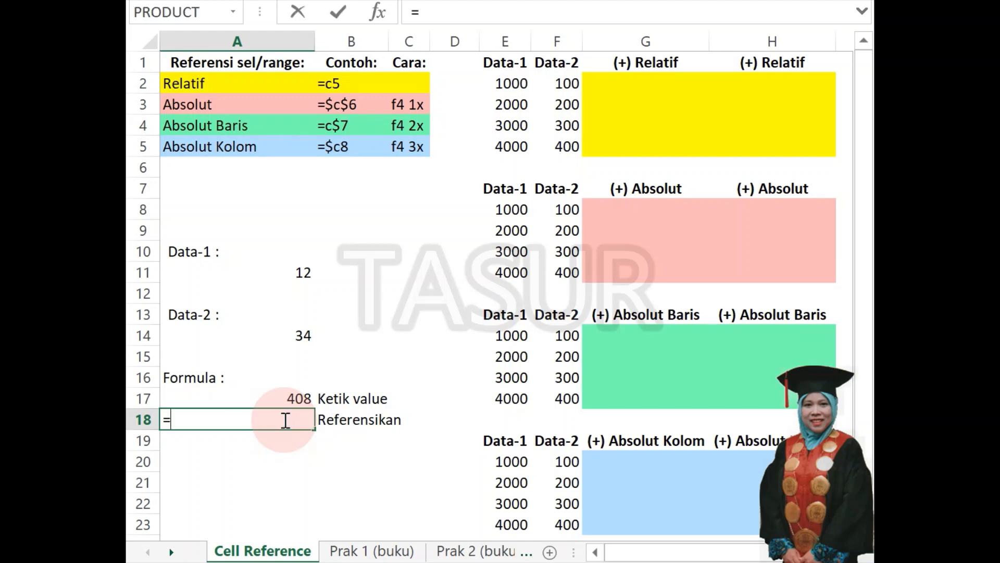
{"action": "left_click", "coordinate": [292, 273]}
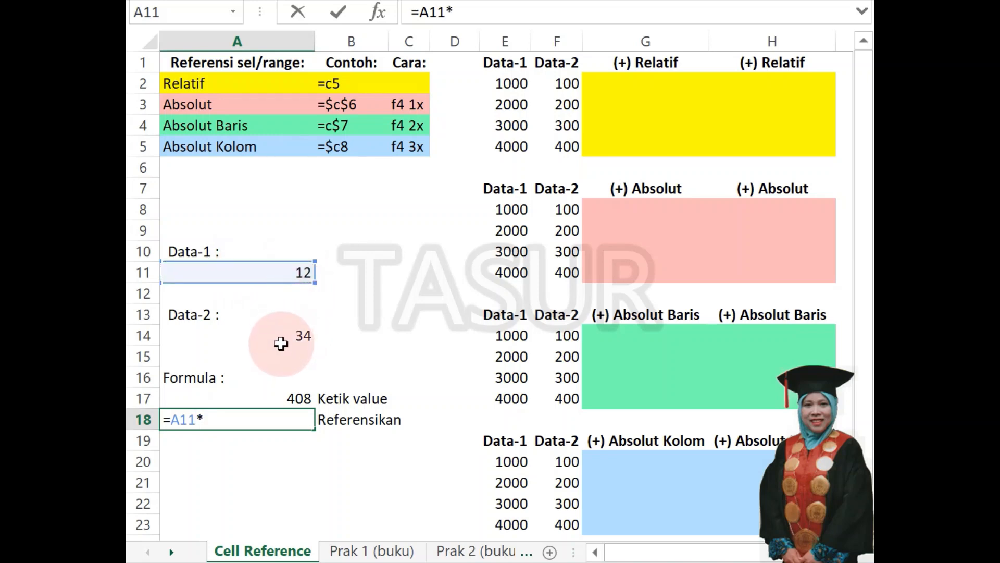
{"action": "left_click", "coordinate": [280, 339]}
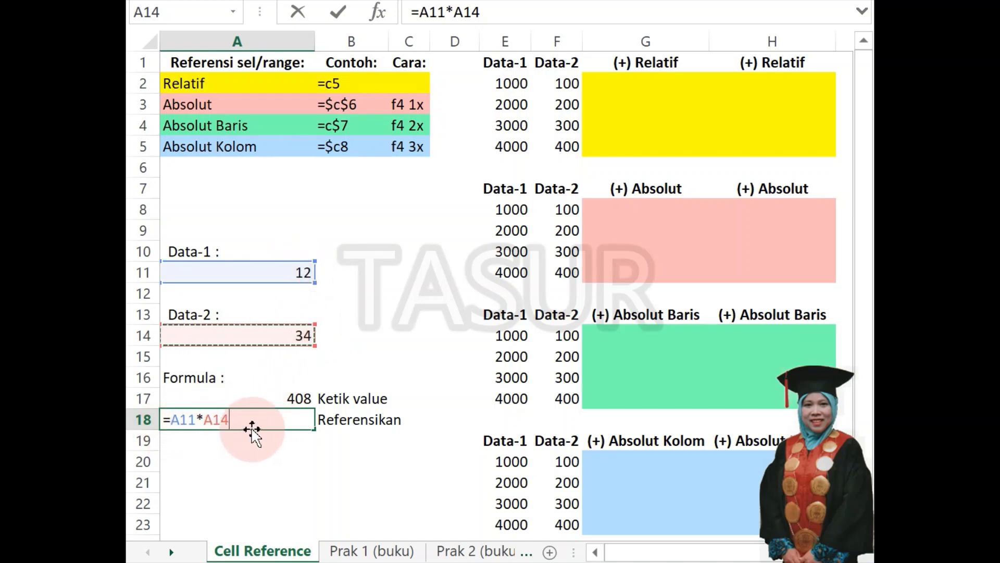
{"action": "key", "text": "ctrl+Return"}
{"action": "key", "text": "Return"}
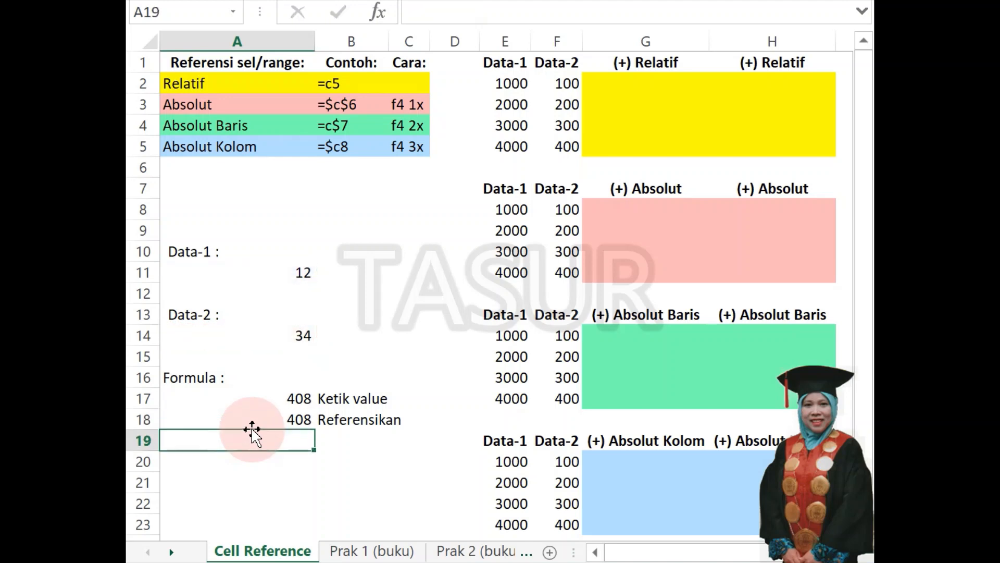
Compare the typed-value formula in A17 with the cell-reference formula in A18.
{"action": "left_click", "coordinate": [282, 420]}
{"action": "left_click", "coordinate": [284, 398]}
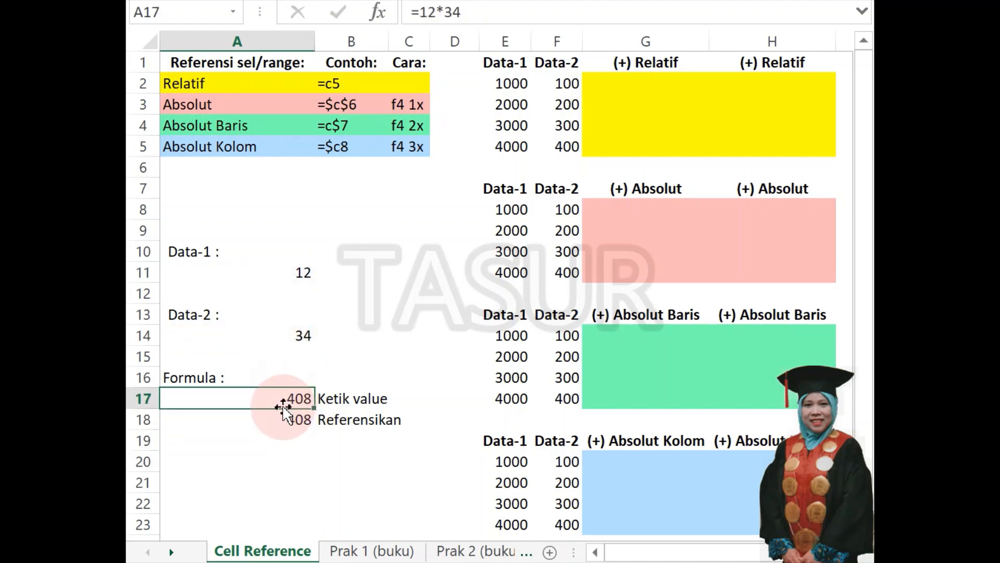
{"action": "left_click", "coordinate": [276, 419]}
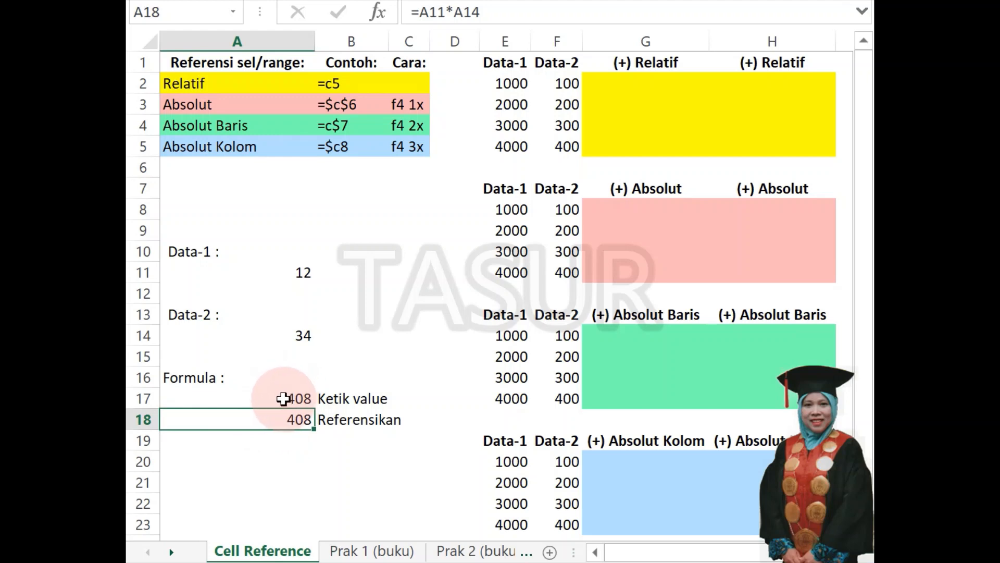
{"action": "left_click", "coordinate": [284, 398]}
{"action": "left_click", "coordinate": [274, 419]}
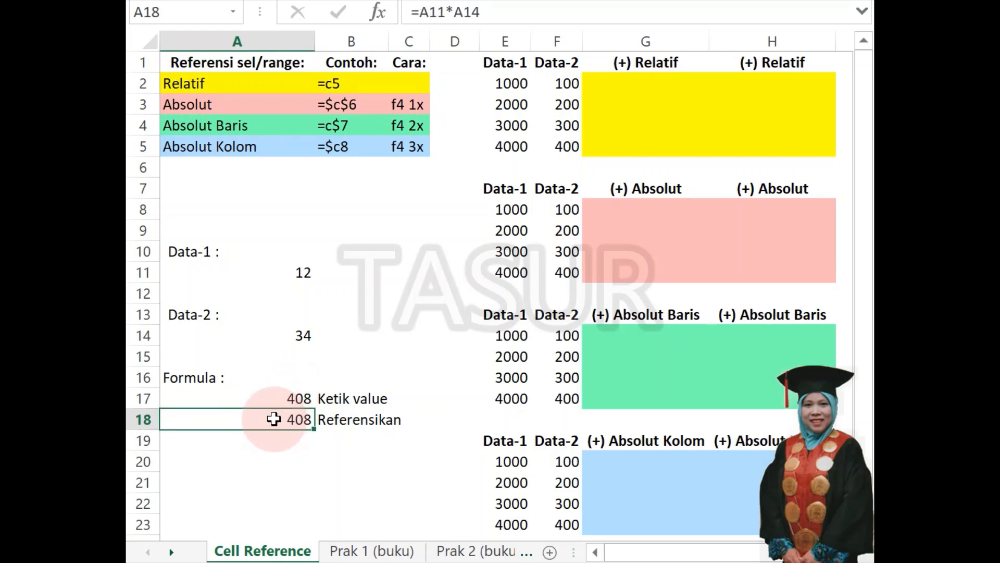
{"action": "left_click", "coordinate": [284, 399]}
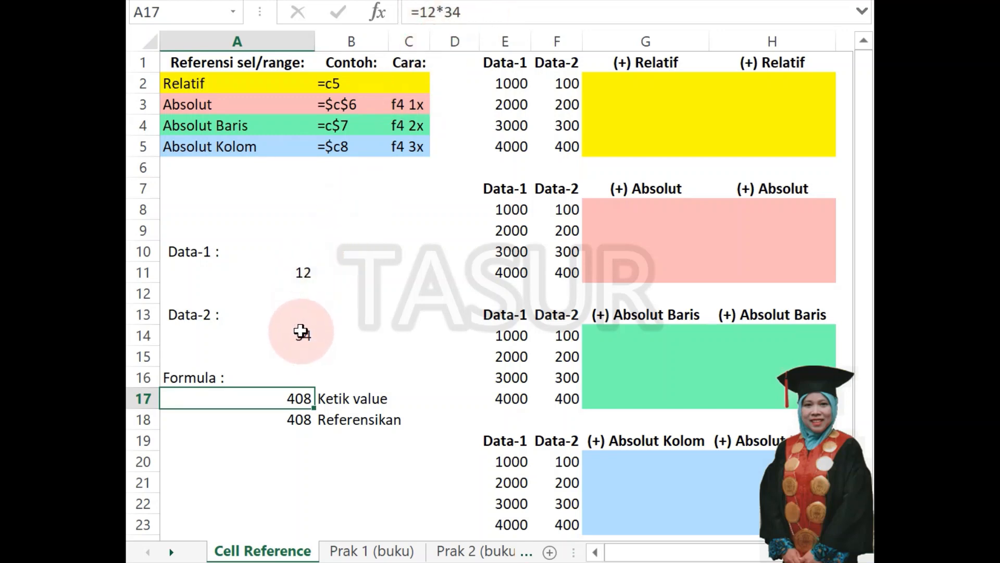
{"action": "left_click", "coordinate": [289, 418]}
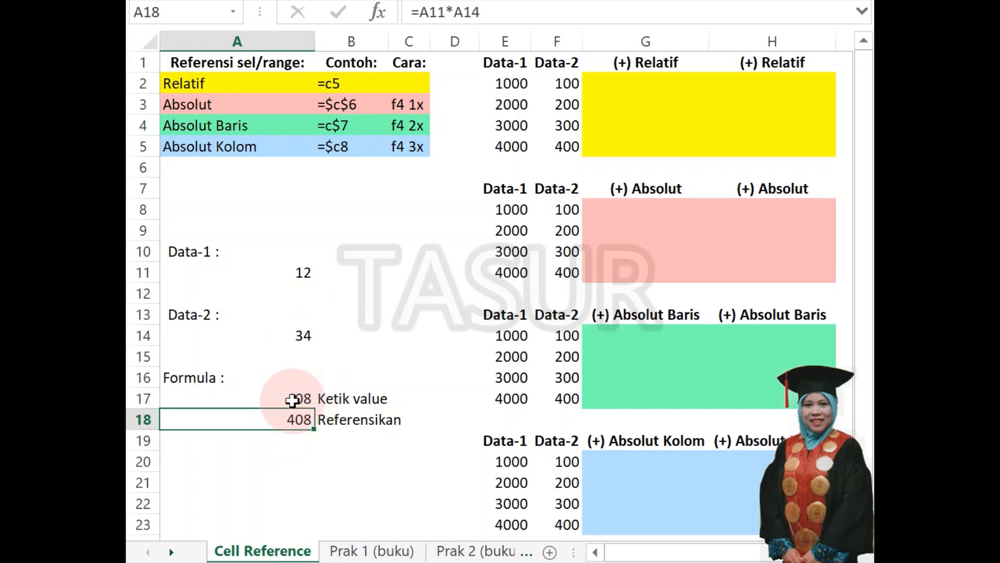
{"action": "left_click", "coordinate": [342, 424]}
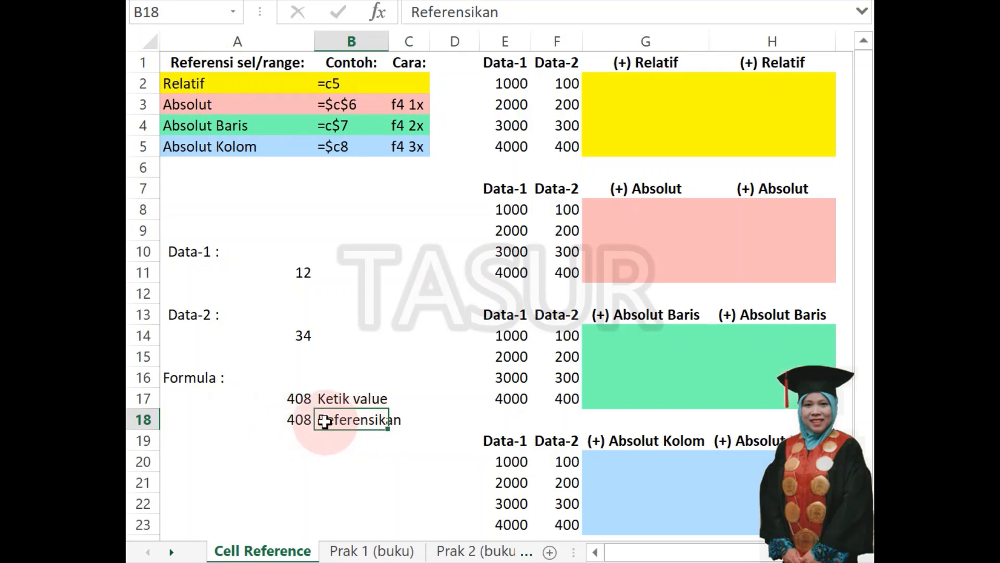
{"action": "left_click", "coordinate": [298, 418]}
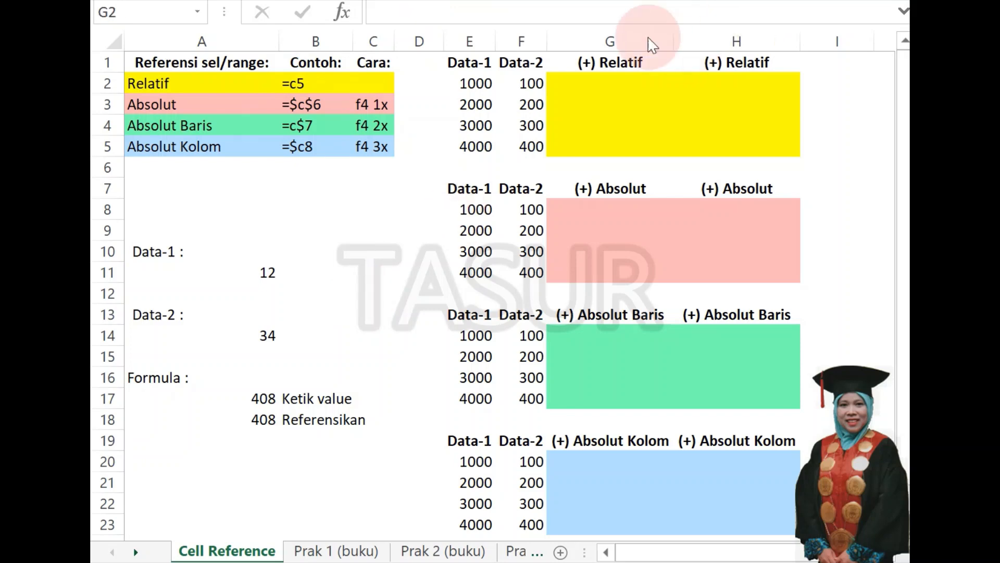
Enter the relative-reference formula =E2+F2 in G2, the first cell of the yellow Relatif block.
{"action": "left_click", "coordinate": [586, 81]}
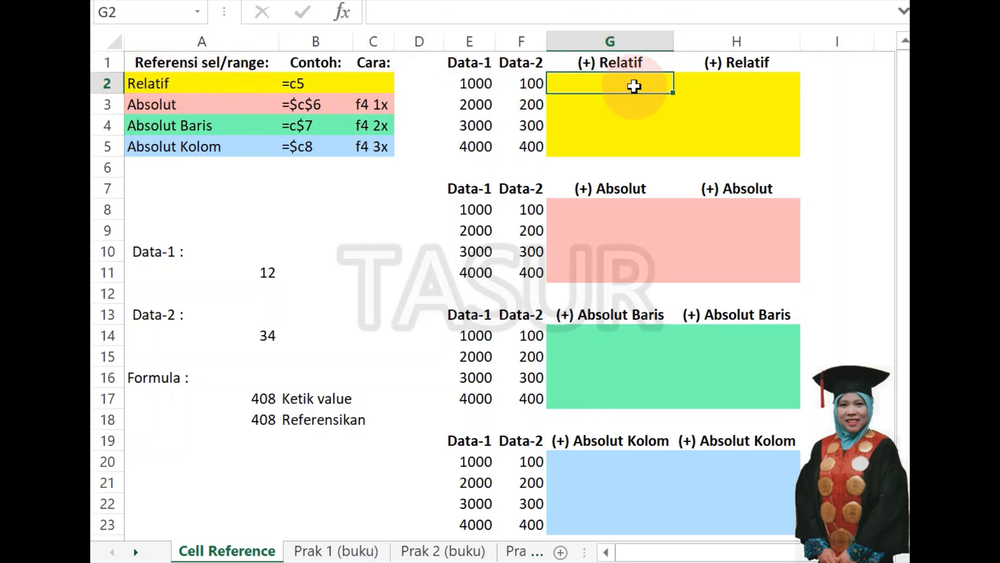
{"action": "type", "text": "="}
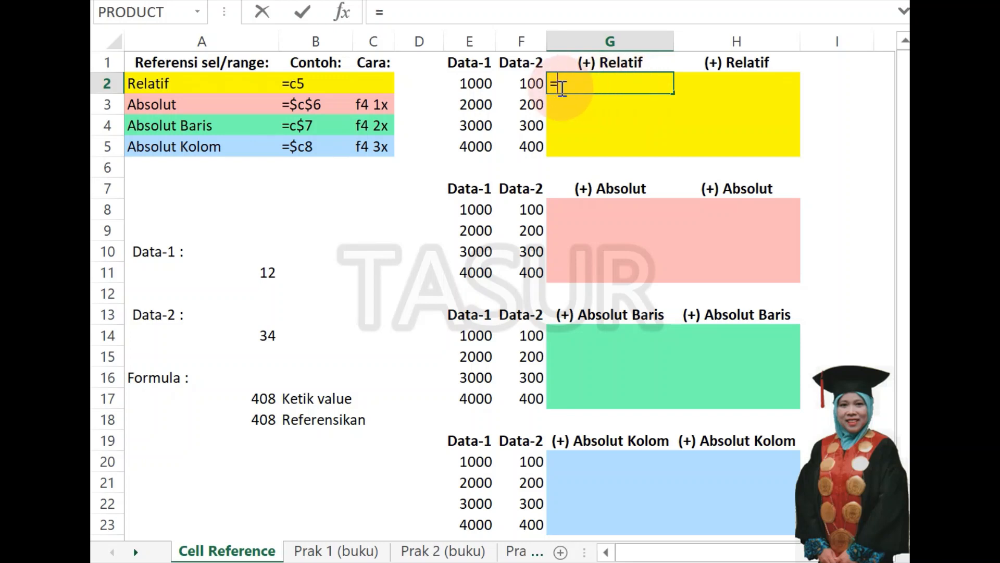
{"action": "left_click", "coordinate": [467, 83]}
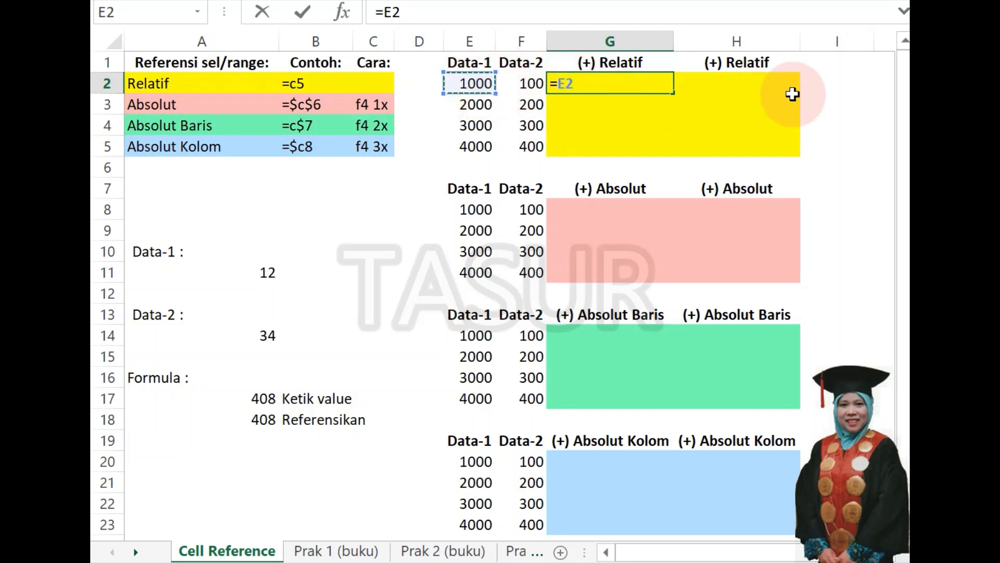
{"action": "type", "text": "+"}
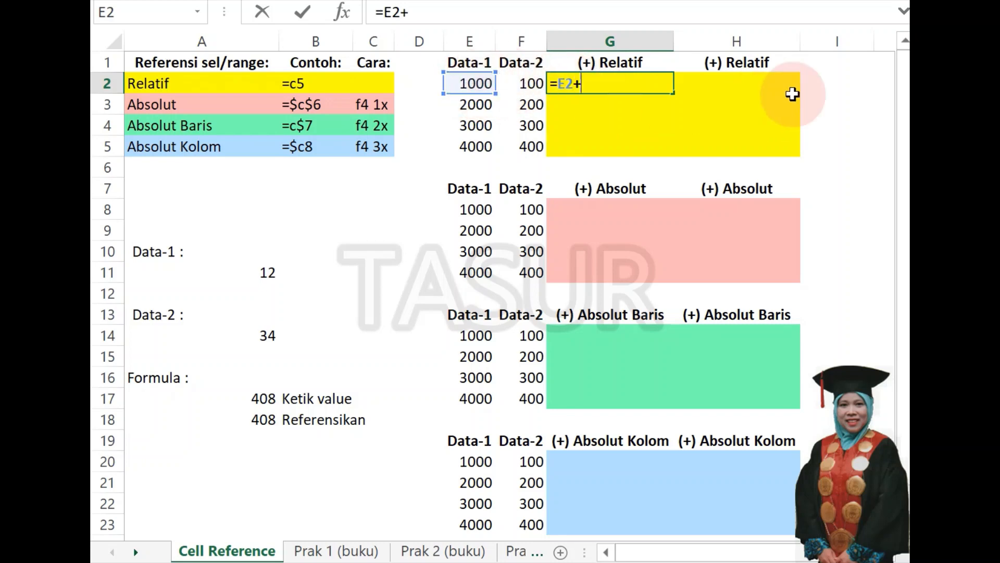
{"action": "left_click", "coordinate": [523, 84]}
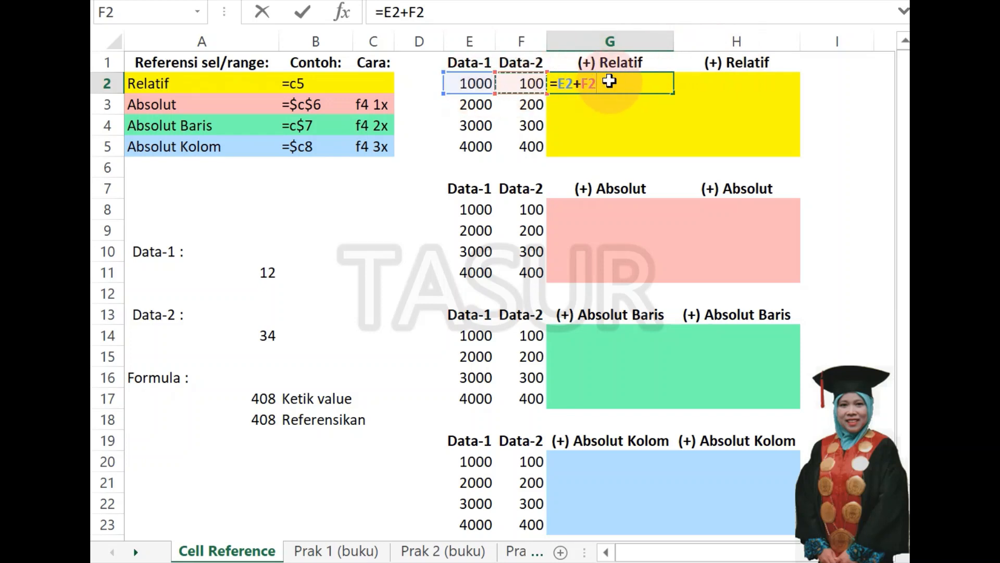
{"action": "key", "text": "Return"}
Fill the G2 formula down to G5 and across to column H, covering the yellow range G2:H5.
{"action": "left_click", "coordinate": [628, 81]}
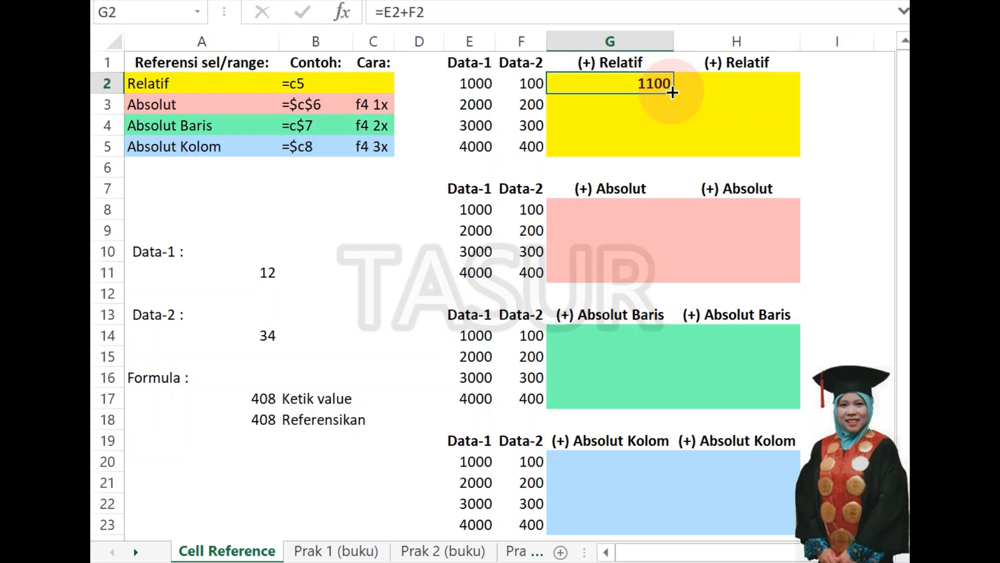
{"action": "left_click_drag", "start_coordinate": [672, 93], "coordinate": [673, 157]}
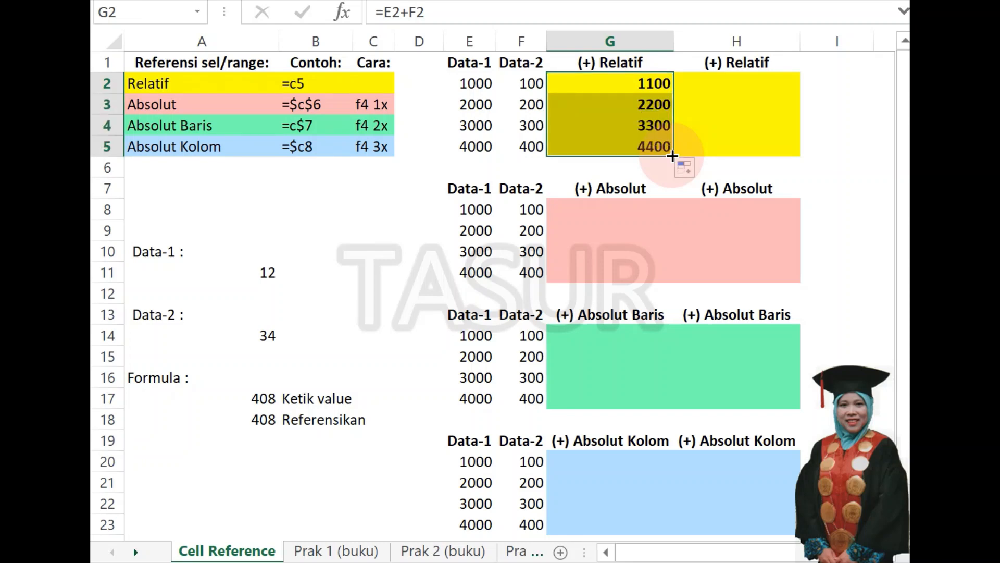
{"action": "left_click_drag", "start_coordinate": [673, 156], "coordinate": [799, 161]}
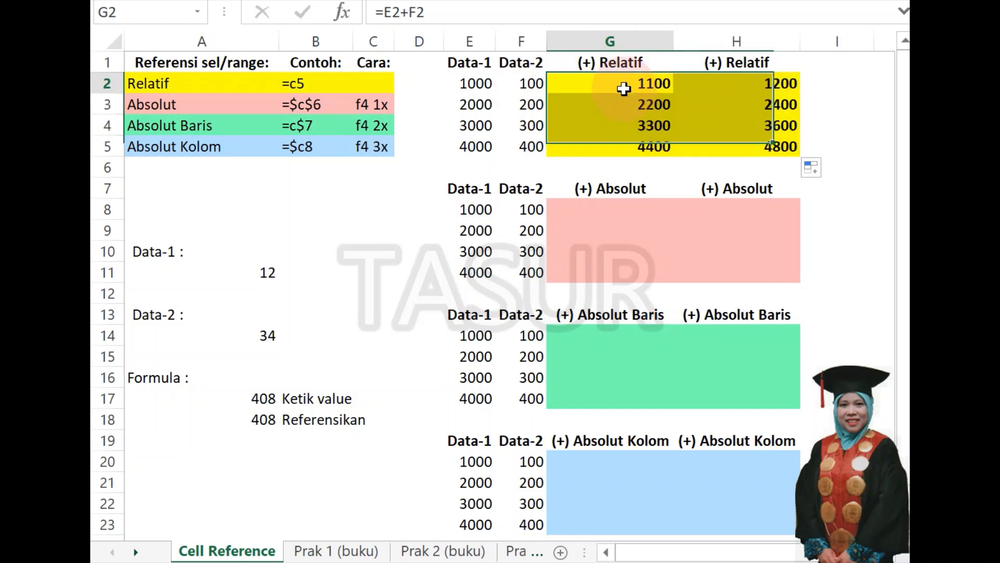
Check how the relative references shift row by row in the formulas of G2 through G5.
{"action": "left_click", "coordinate": [624, 88]}
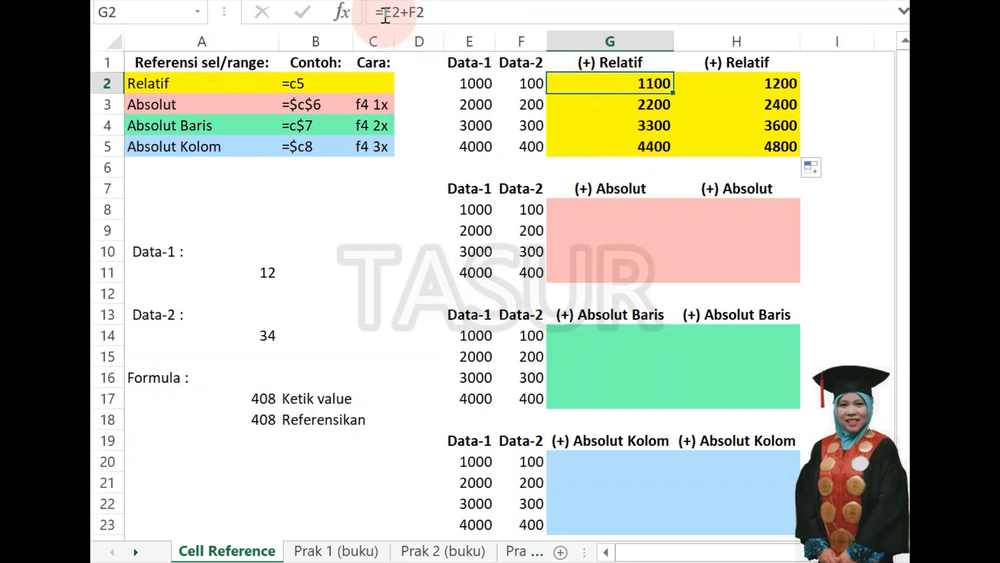
{"action": "left_click", "coordinate": [640, 107]}
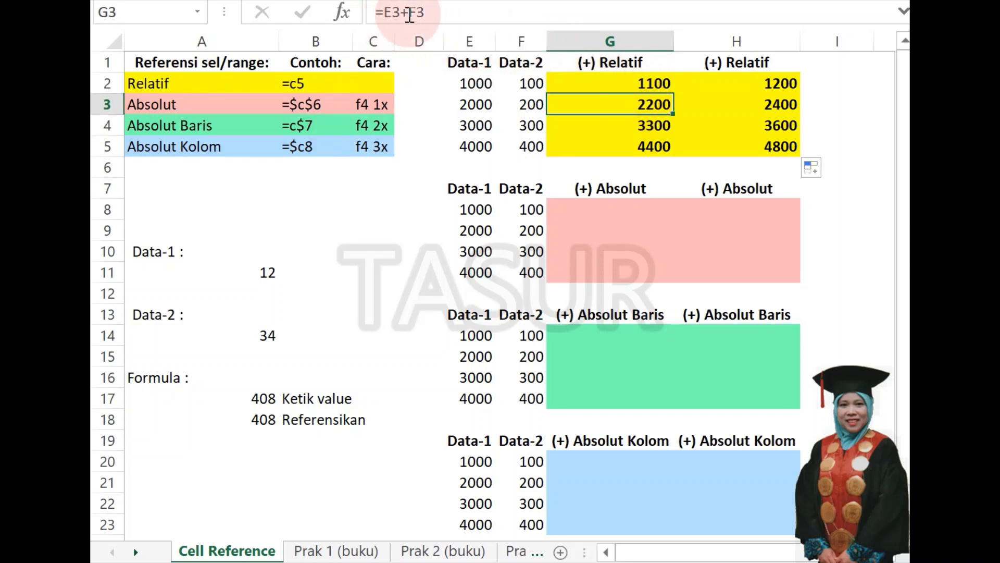
{"action": "left_click", "coordinate": [626, 128]}
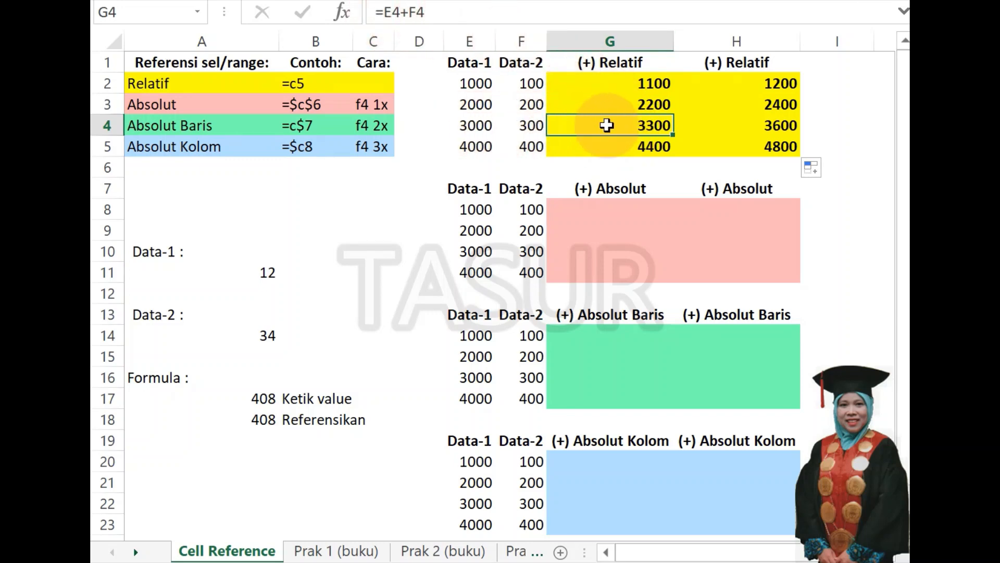
{"action": "left_click", "coordinate": [608, 150]}
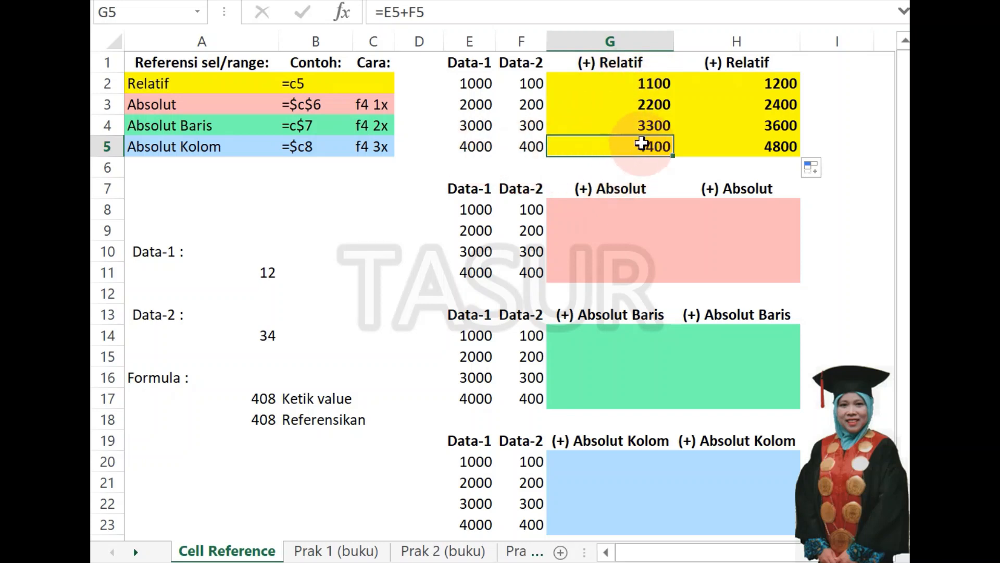
Compare the formulas in columns G and H for rows 2 to 5 to examine how relative references shift across columns.
{"action": "left_click", "coordinate": [633, 82]}
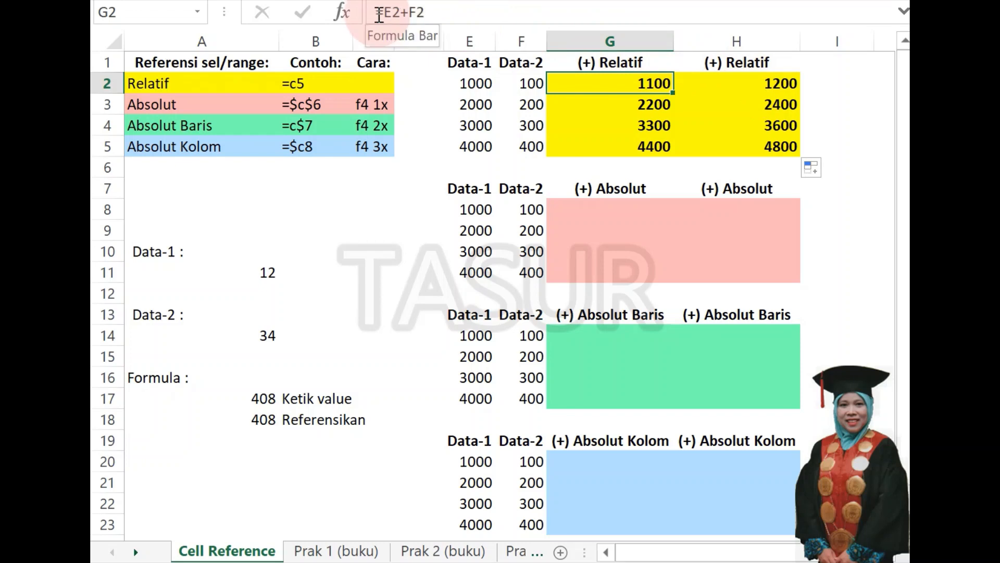
{"action": "left_click", "coordinate": [747, 89]}
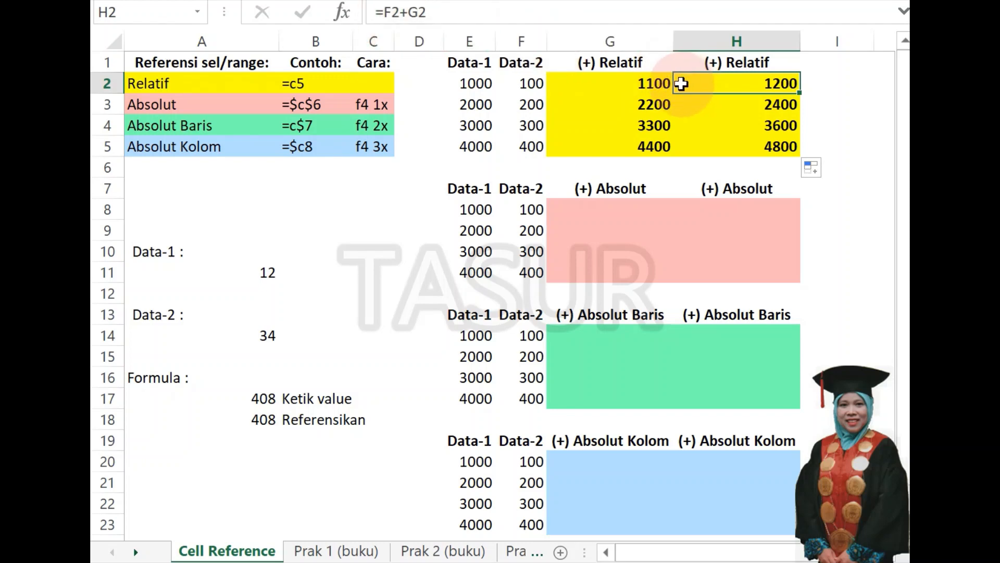
{"action": "left_click", "coordinate": [641, 83]}
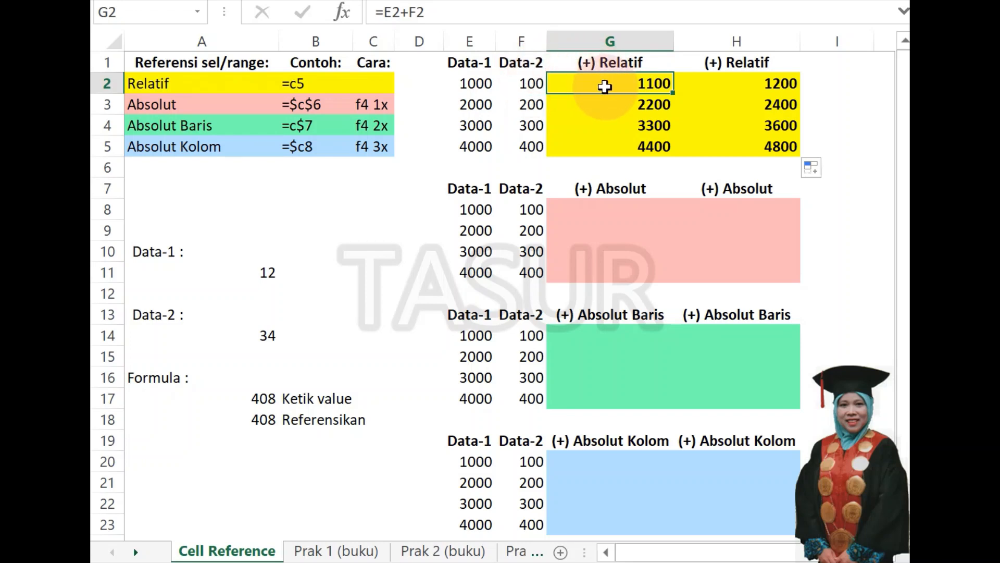
{"action": "left_click", "coordinate": [732, 83]}
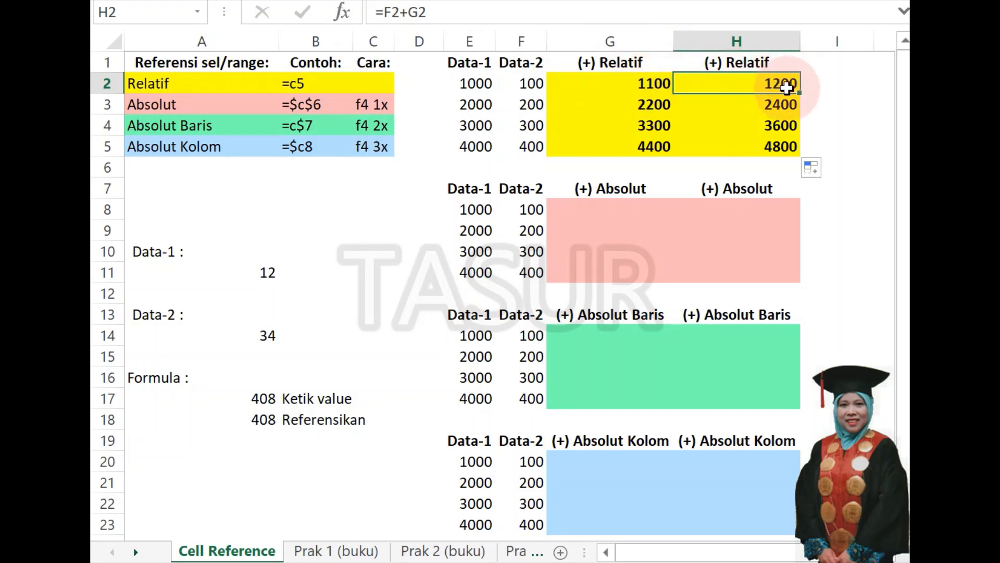
{"action": "left_click", "coordinate": [644, 104]}
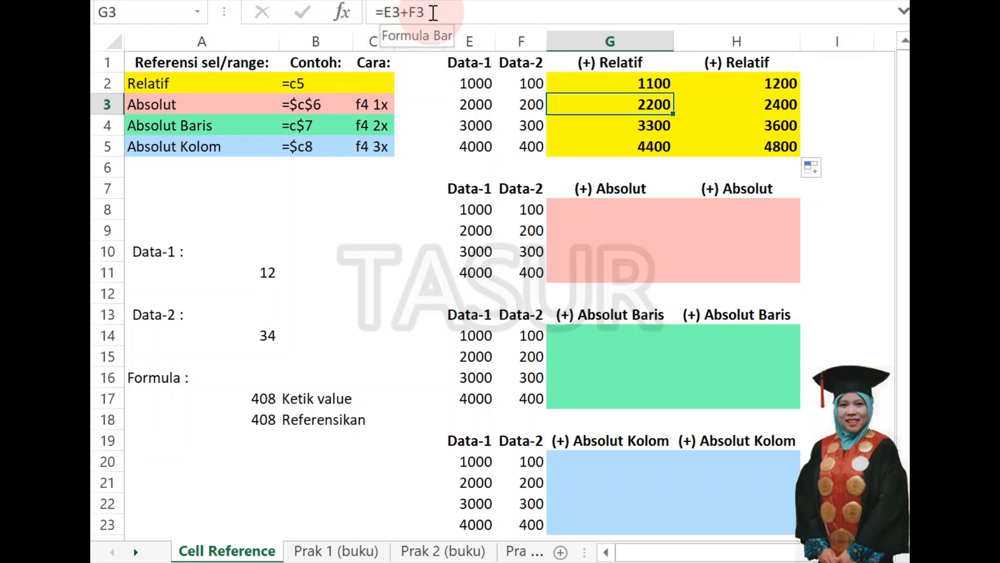
{"action": "left_click", "coordinate": [743, 108]}
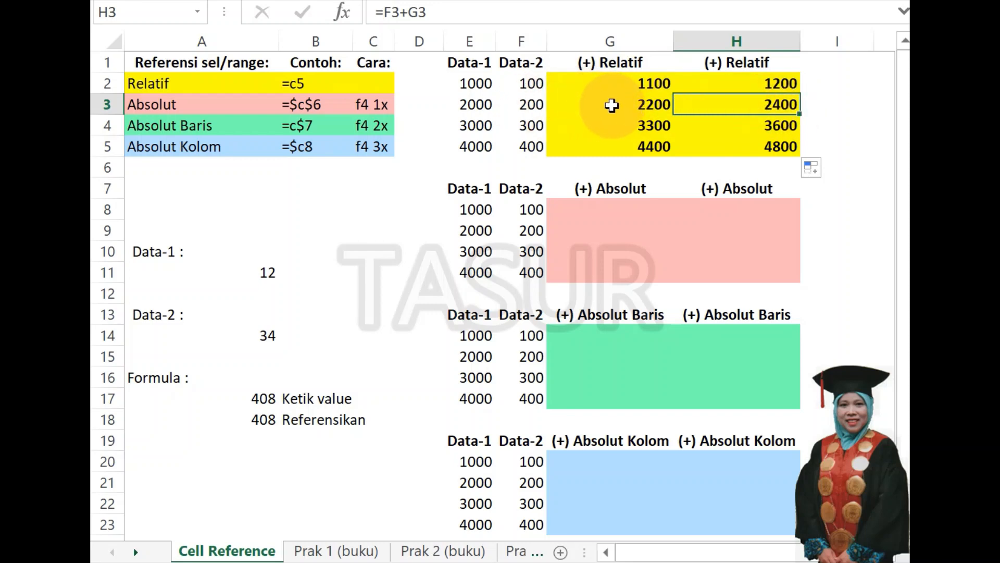
{"action": "left_click", "coordinate": [636, 126]}
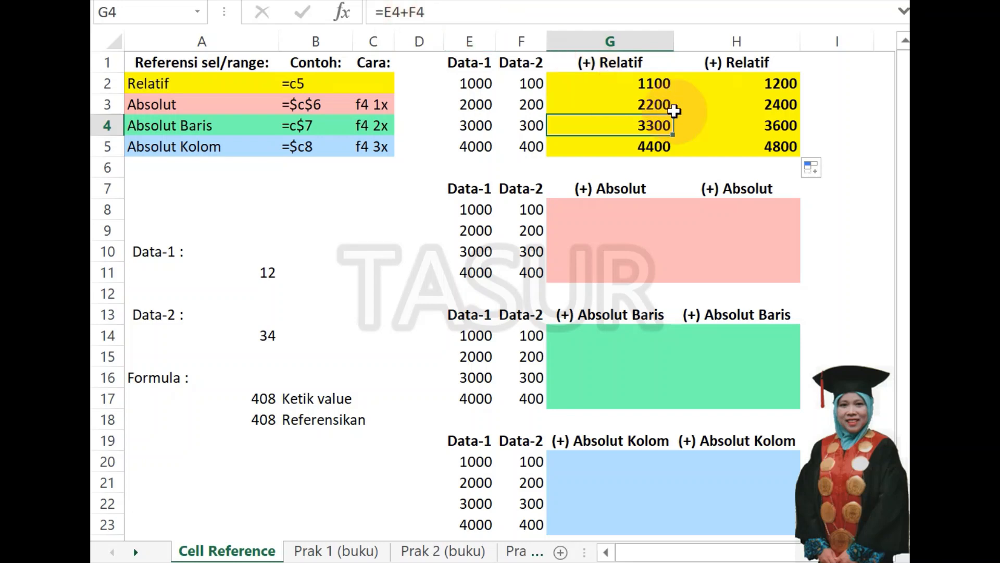
{"action": "left_click", "coordinate": [747, 129]}
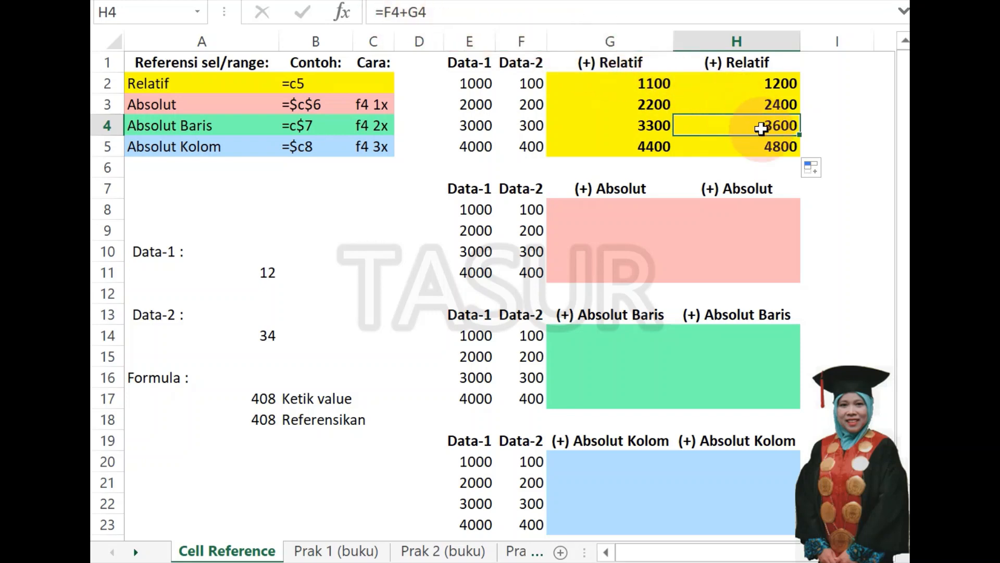
{"action": "left_click", "coordinate": [641, 151]}
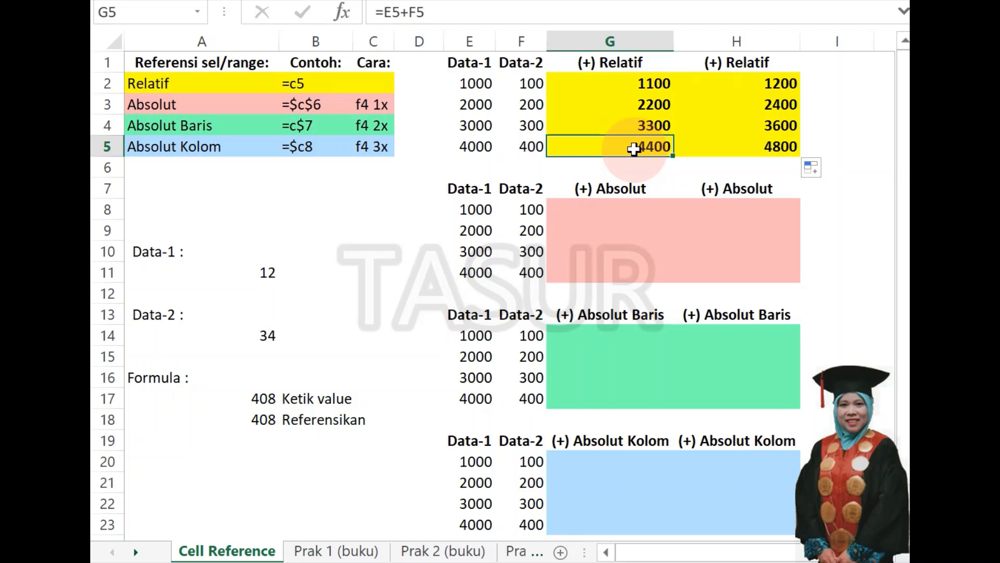
{"action": "left_click", "coordinate": [763, 149]}
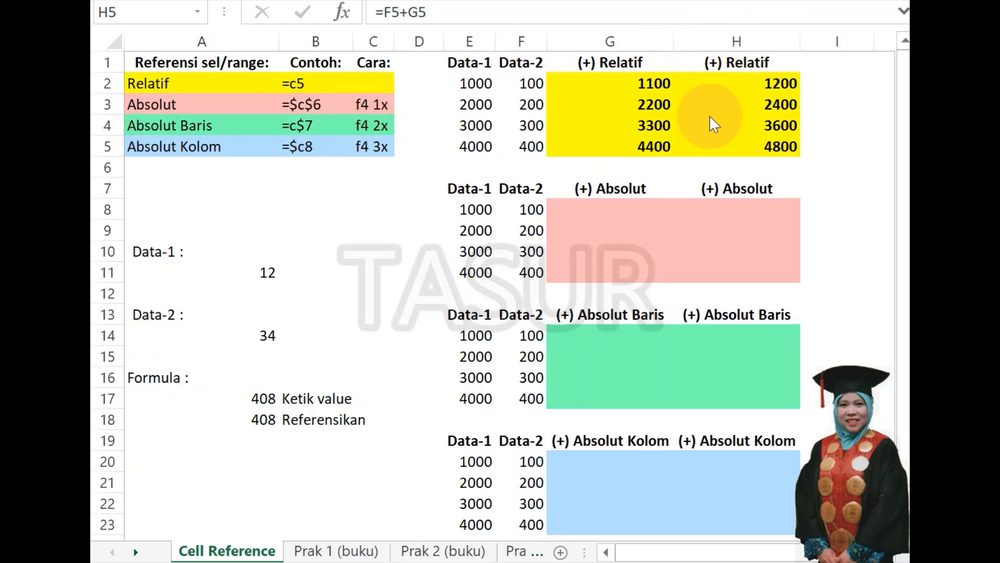
Enter the absolute-reference formula =$E$8+$F$8 in G8 and fill it across the pink Absolut range G8:H11.
{"action": "left_click", "coordinate": [584, 209]}
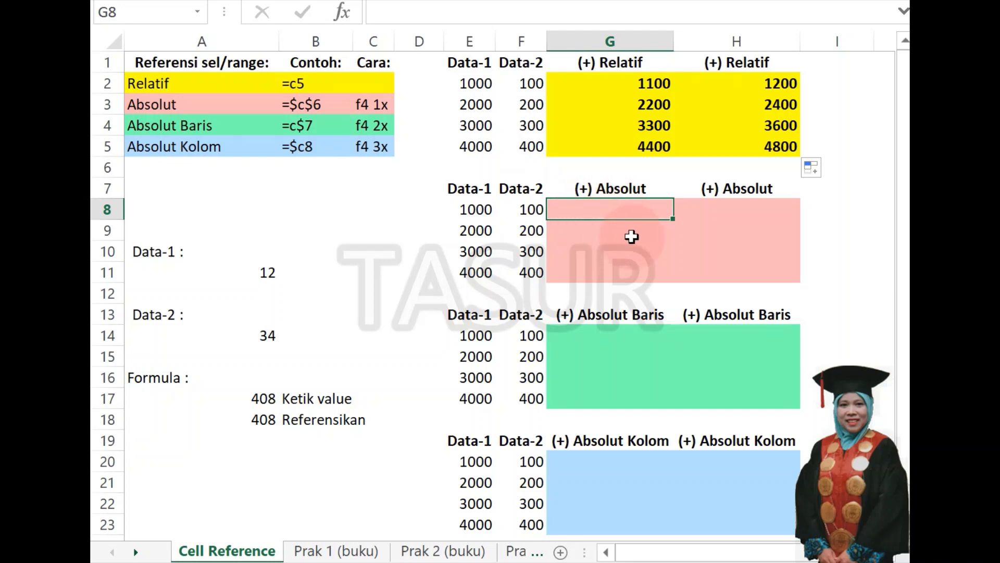
{"action": "type", "text": "="}
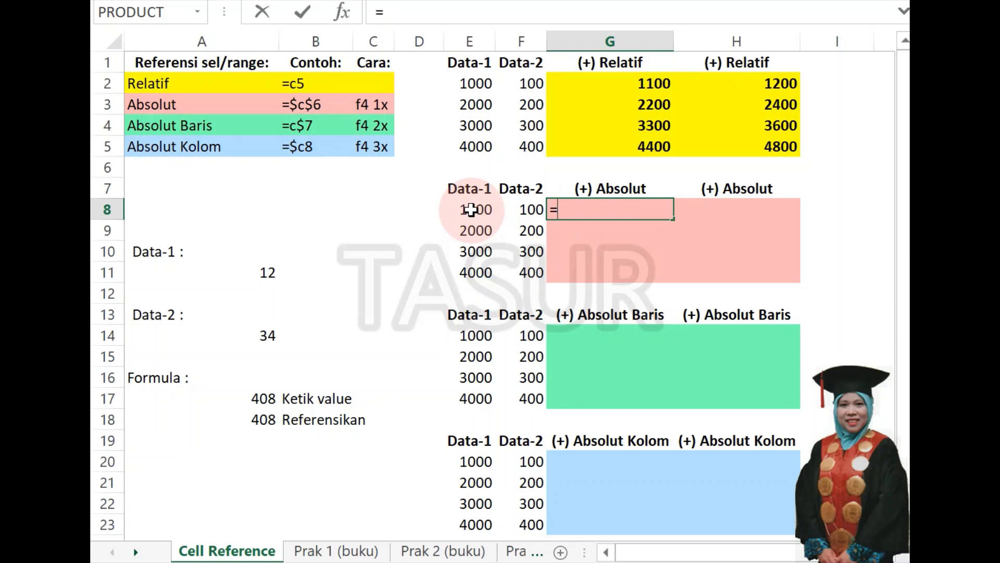
{"action": "left_click", "coordinate": [472, 210]}
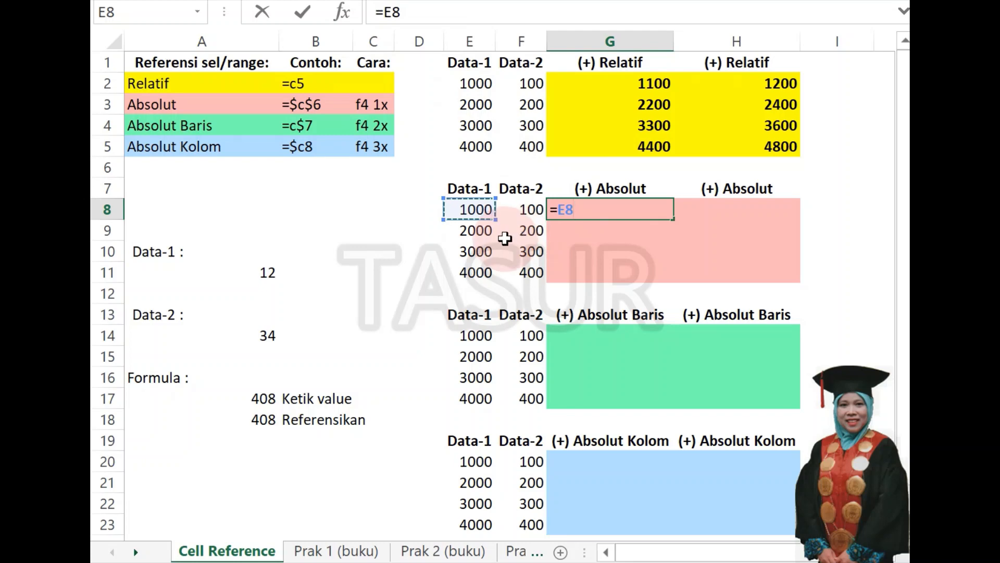
{"action": "key", "text": "F4"}
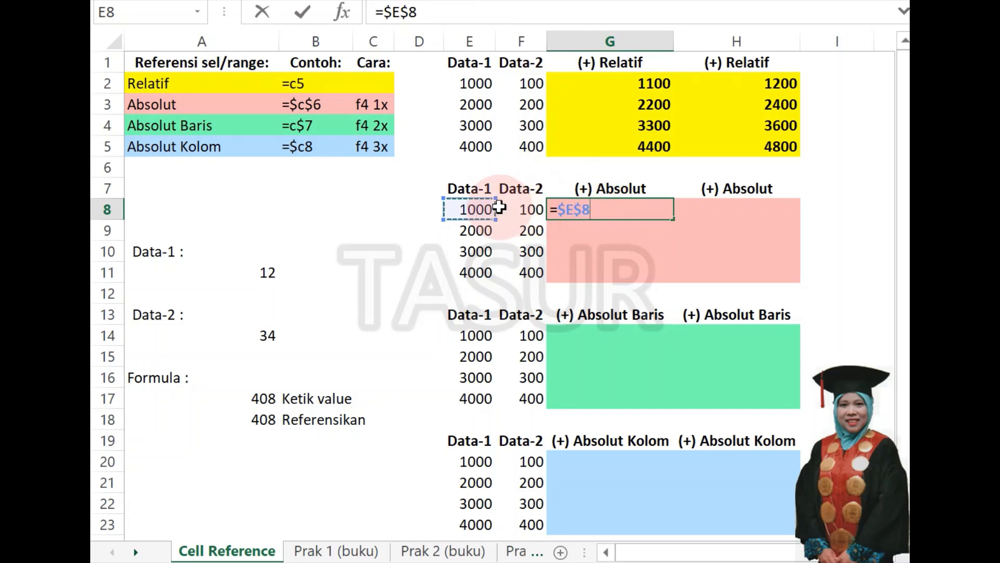
{"action": "type", "text": "+"}
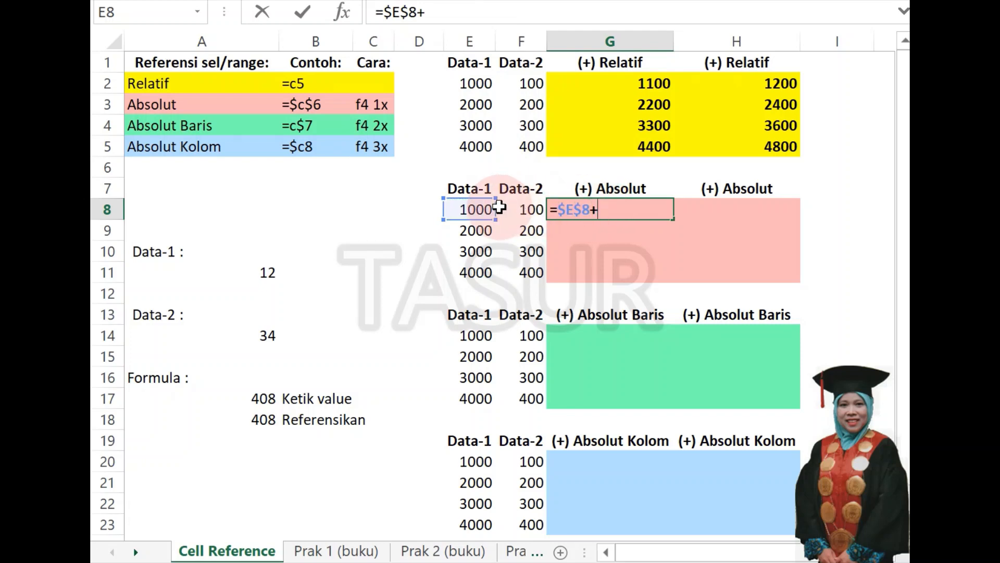
{"action": "left_click", "coordinate": [527, 210]}
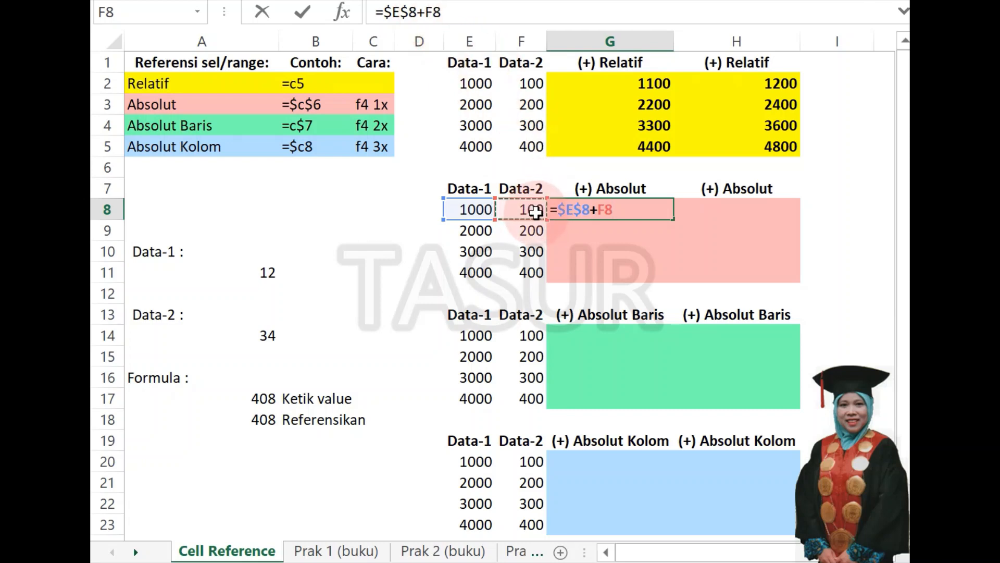
{"action": "key", "text": "F4"}
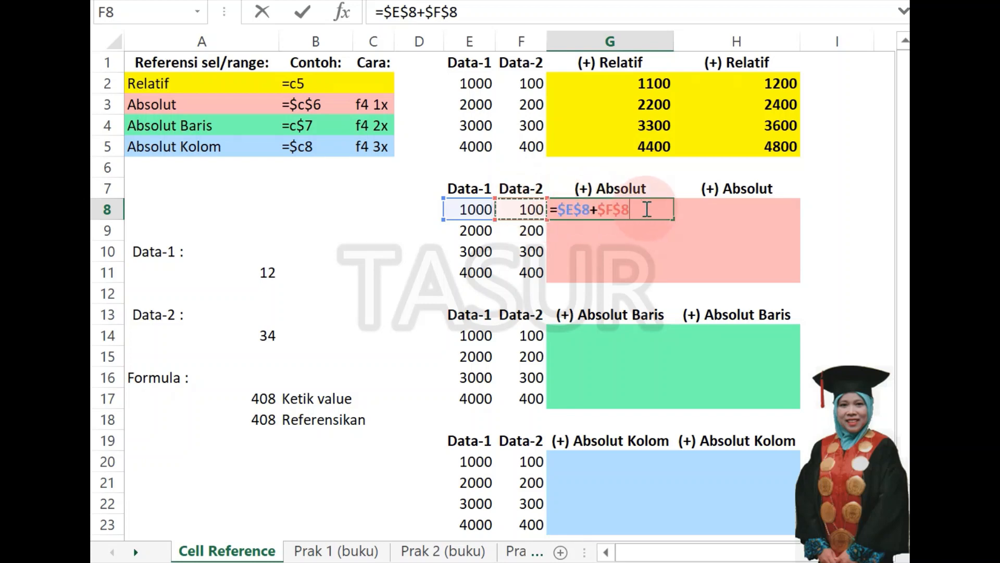
{"action": "key", "text": "Return"}
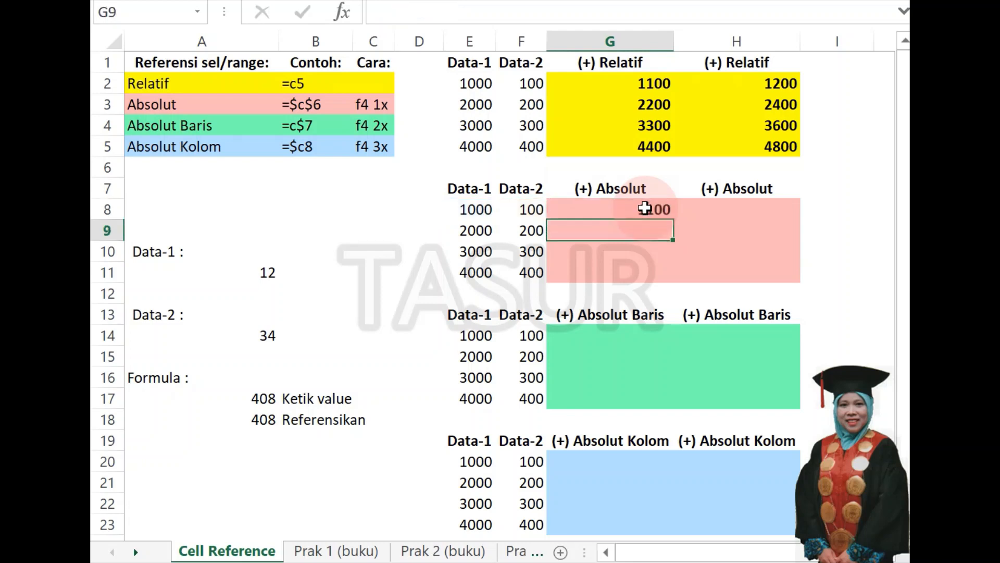
{"action": "left_click", "coordinate": [612, 207]}
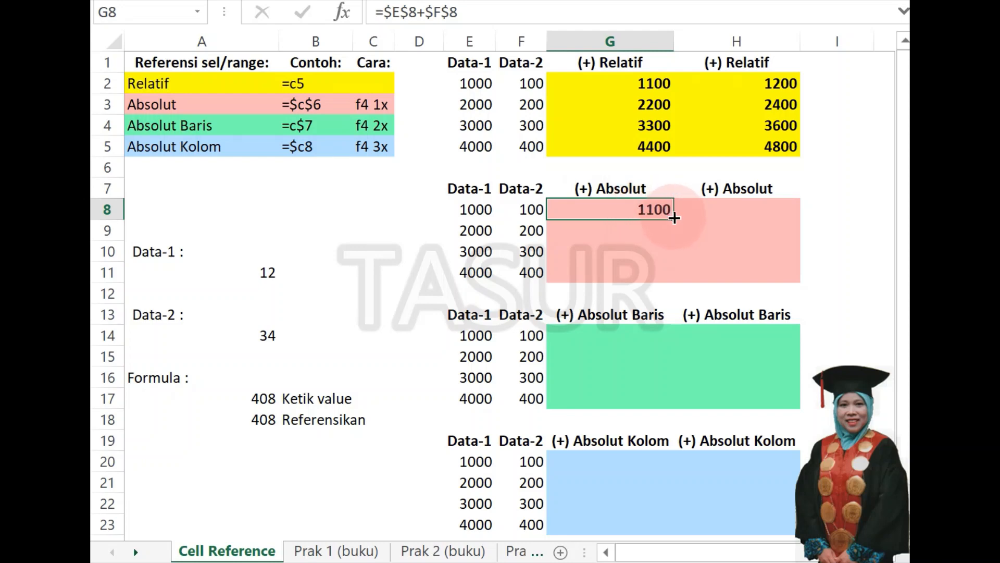
{"action": "left_click_drag", "start_coordinate": [674, 218], "coordinate": [796, 282]}
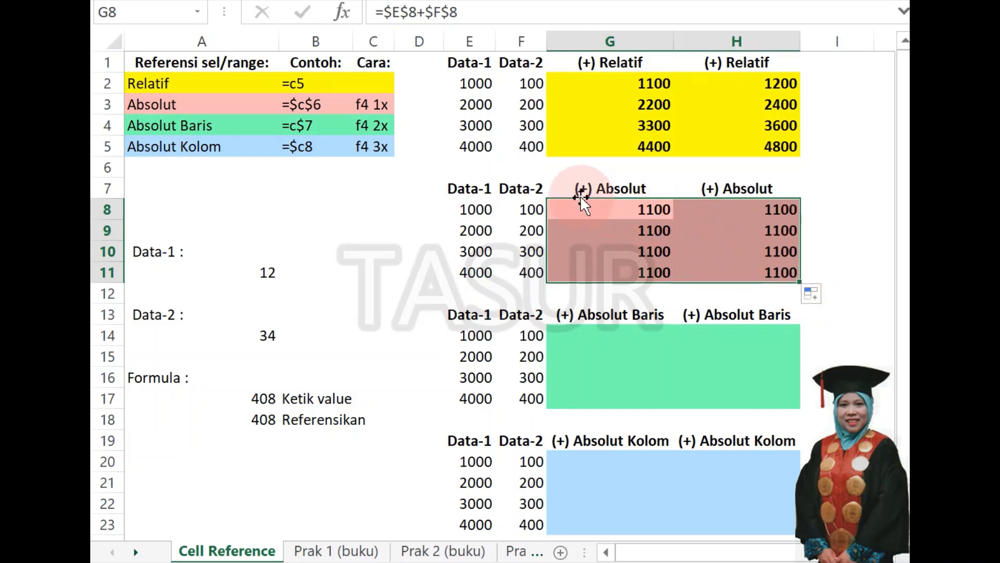
Examine the formulas in G8:H11 cell by cell to see how absolute references behave when copied down and across.
{"action": "left_click", "coordinate": [614, 209]}
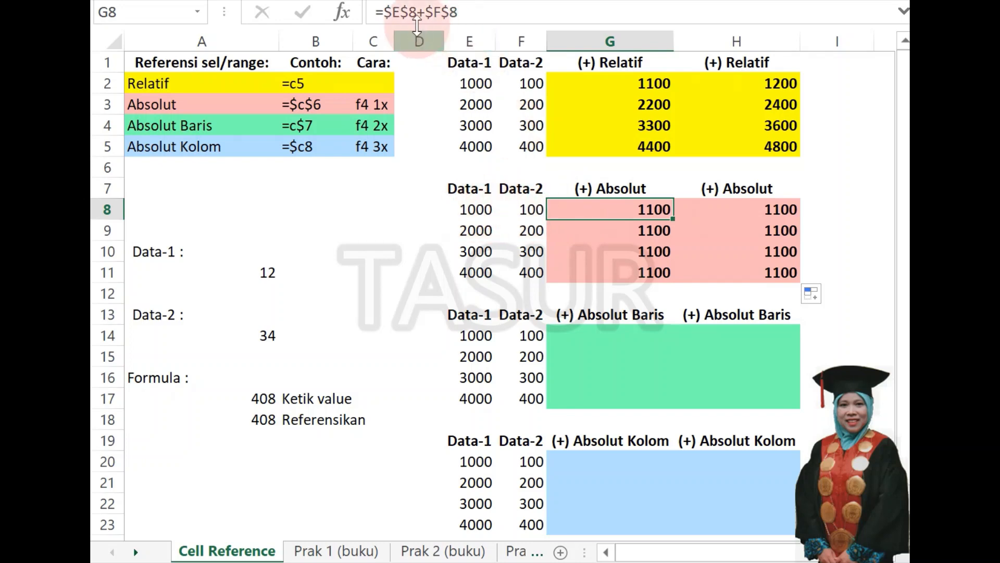
{"action": "left_click", "coordinate": [631, 227]}
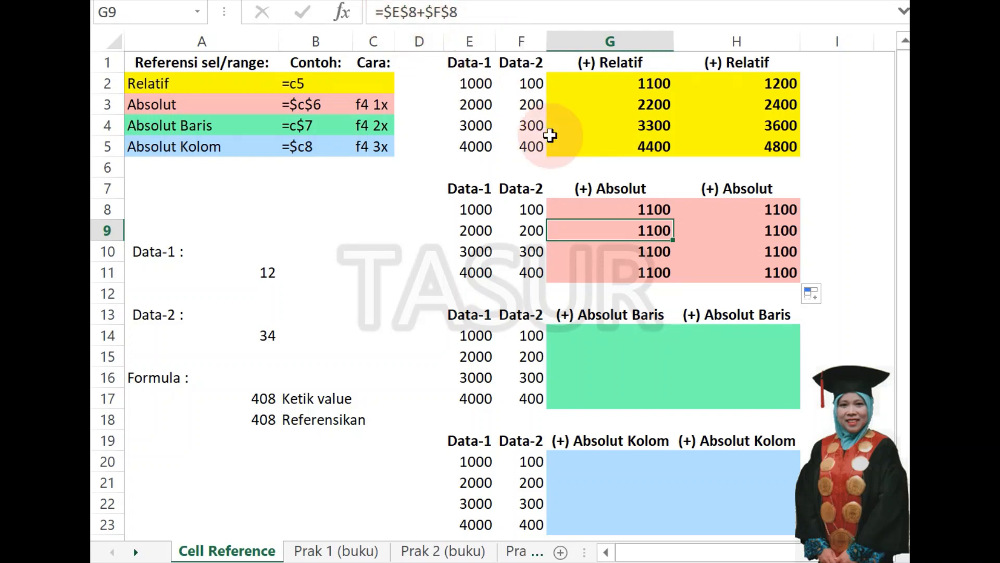
{"action": "left_click", "coordinate": [605, 227]}
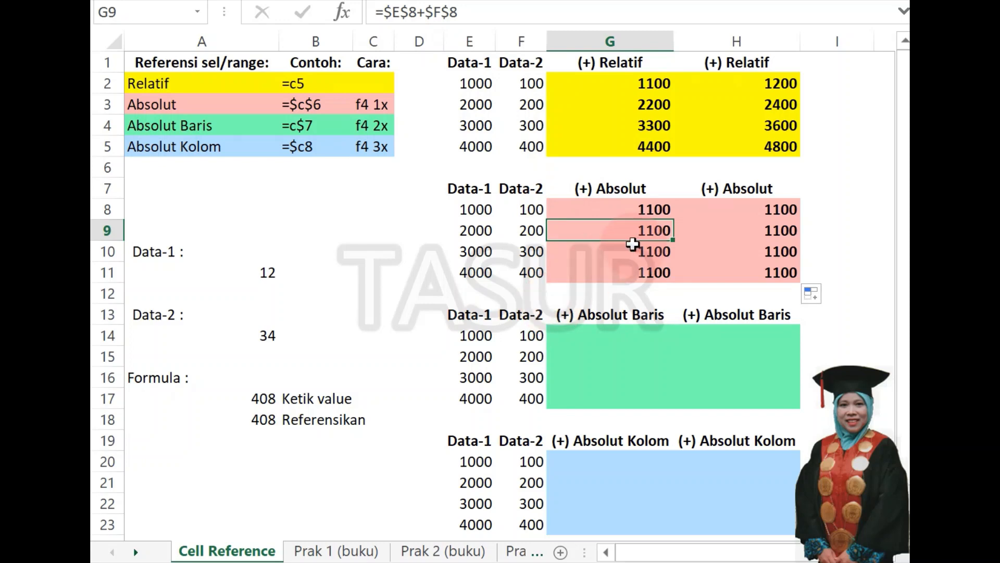
{"action": "key", "text": "Down"}
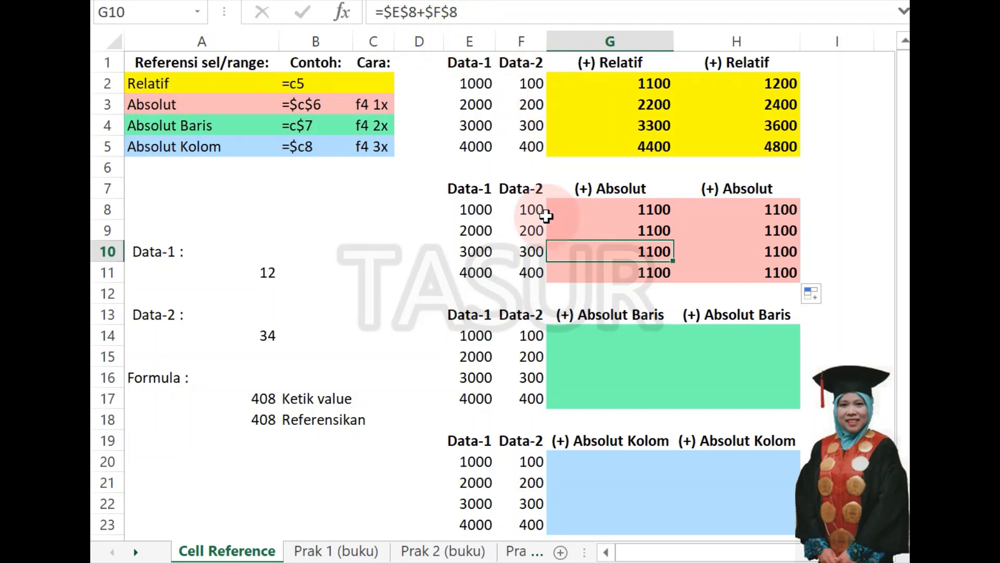
{"action": "key", "text": "Down"}
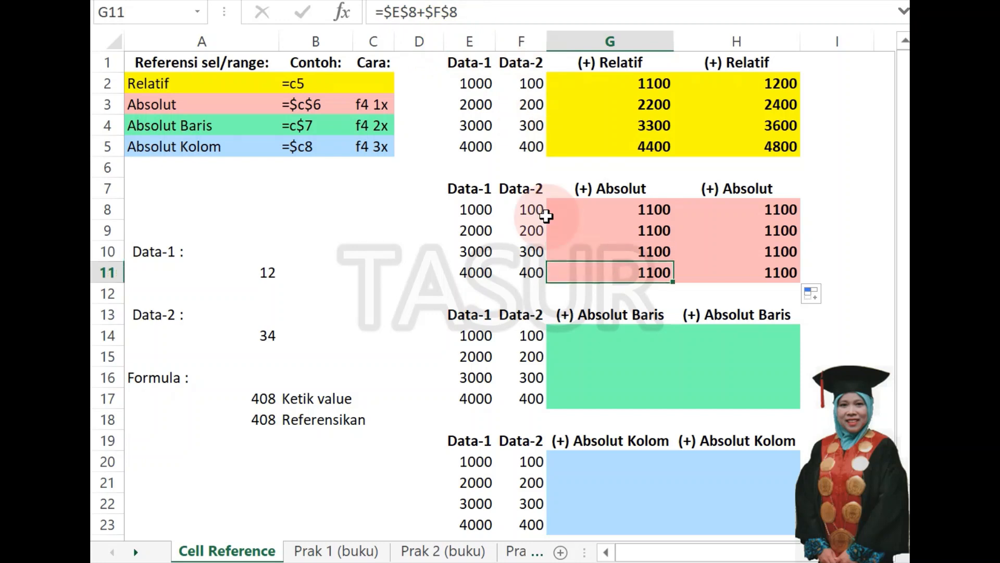
{"action": "left_click", "coordinate": [740, 210]}
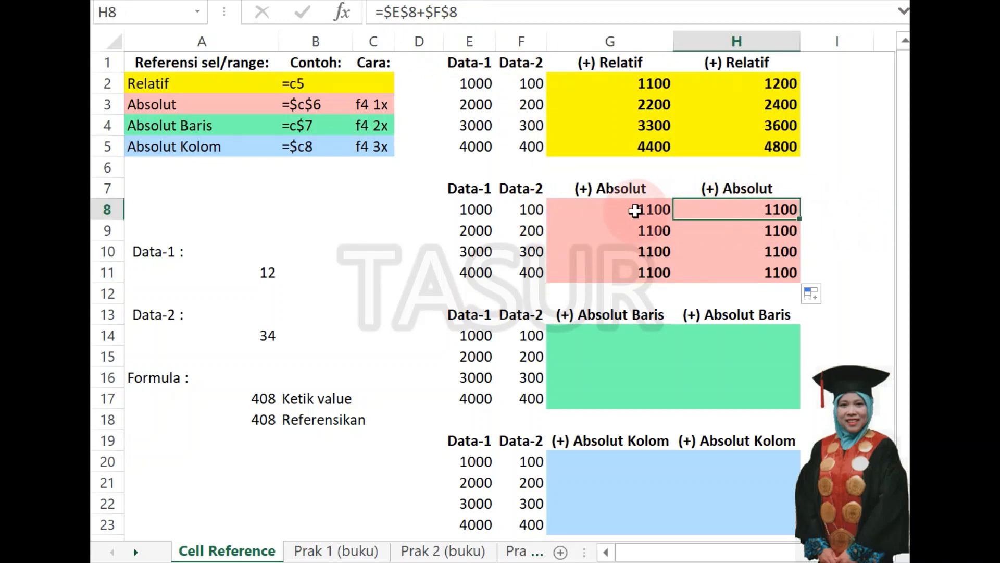
{"action": "left_click", "coordinate": [737, 230]}
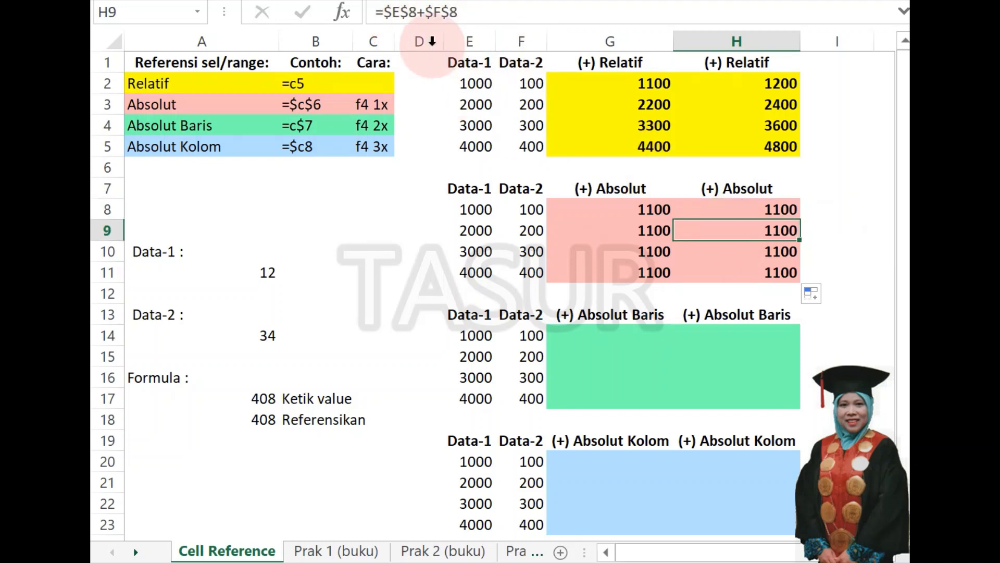
{"action": "left_click", "coordinate": [730, 252]}
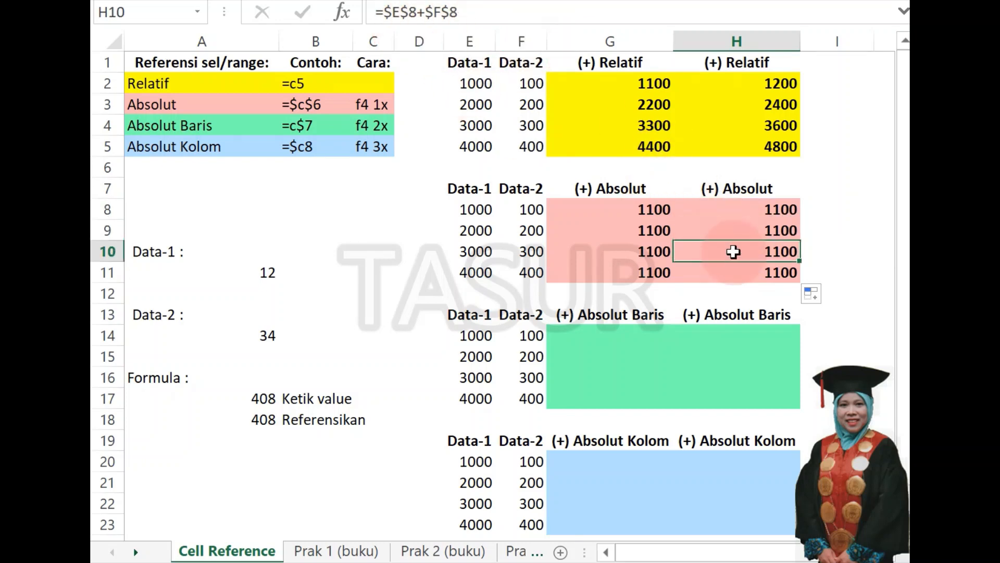
{"action": "left_click", "coordinate": [715, 276]}
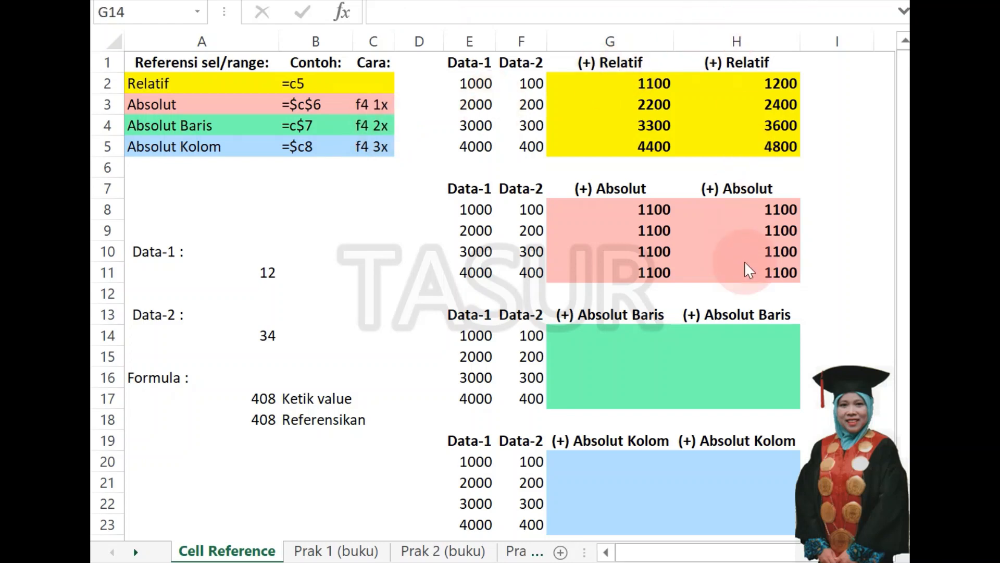
Enter the absolute-row formula =E$14+F$14 in G14, the first cell of the green Absolut Baris block.
{"action": "left_click", "coordinate": [564, 328]}
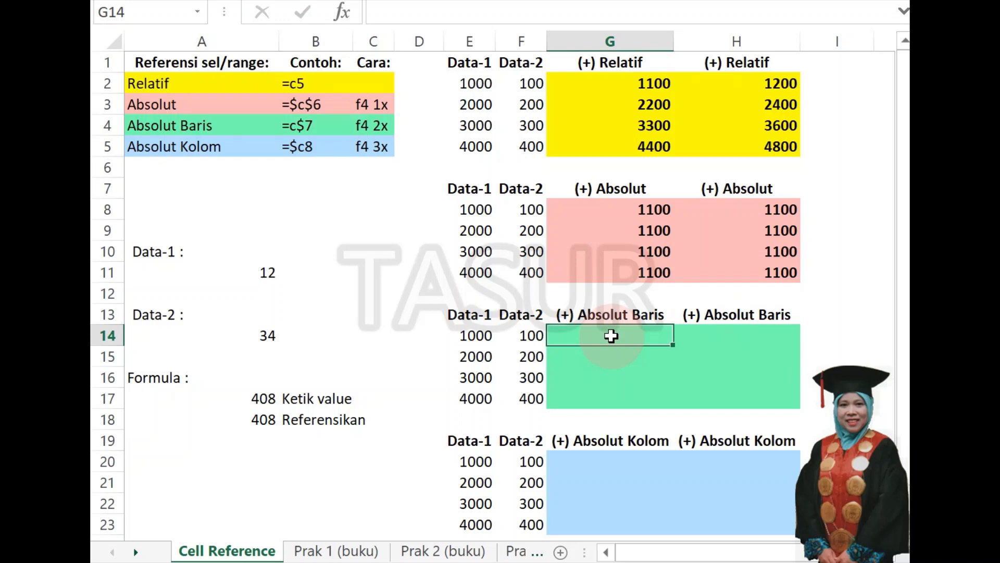
{"action": "type", "text": "="}
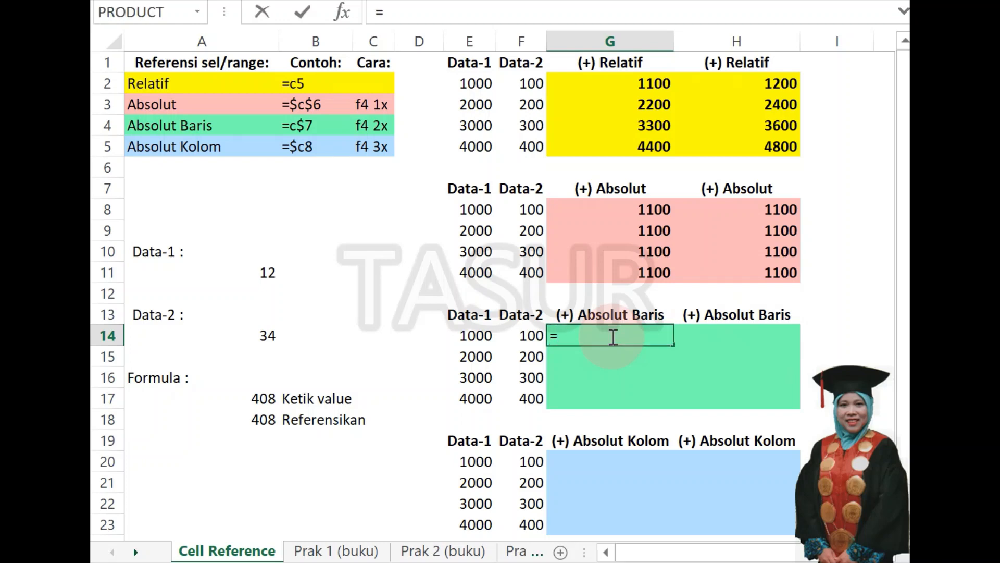
{"action": "left_click", "coordinate": [471, 336]}
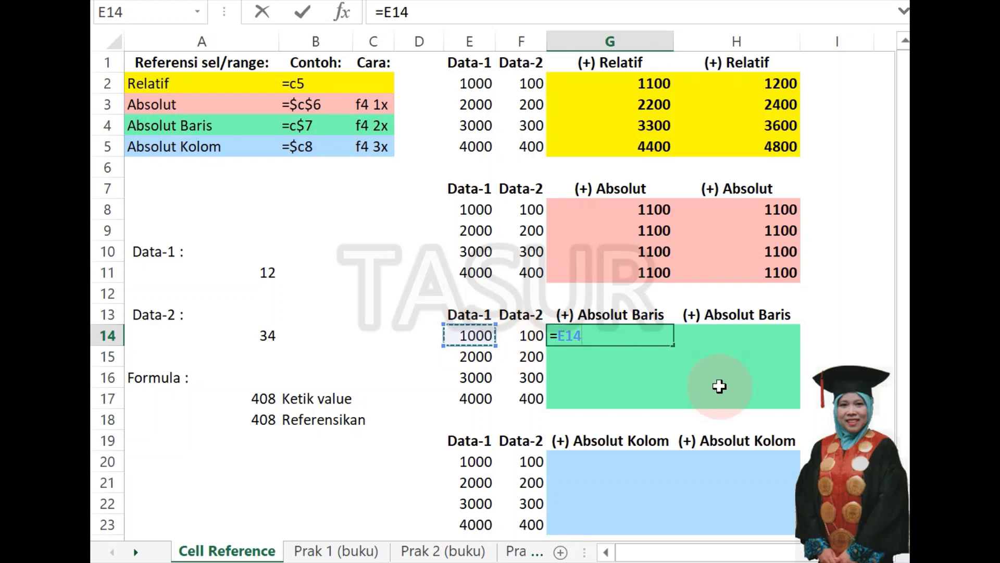
{"action": "key", "text": "F4"}
{"action": "key", "text": "F4"}
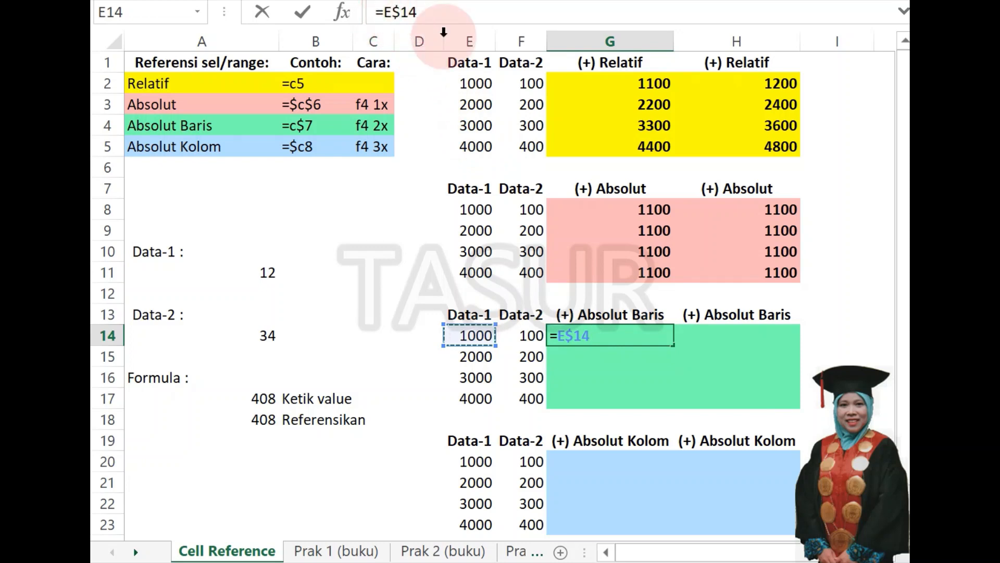
{"action": "type", "text": "+"}
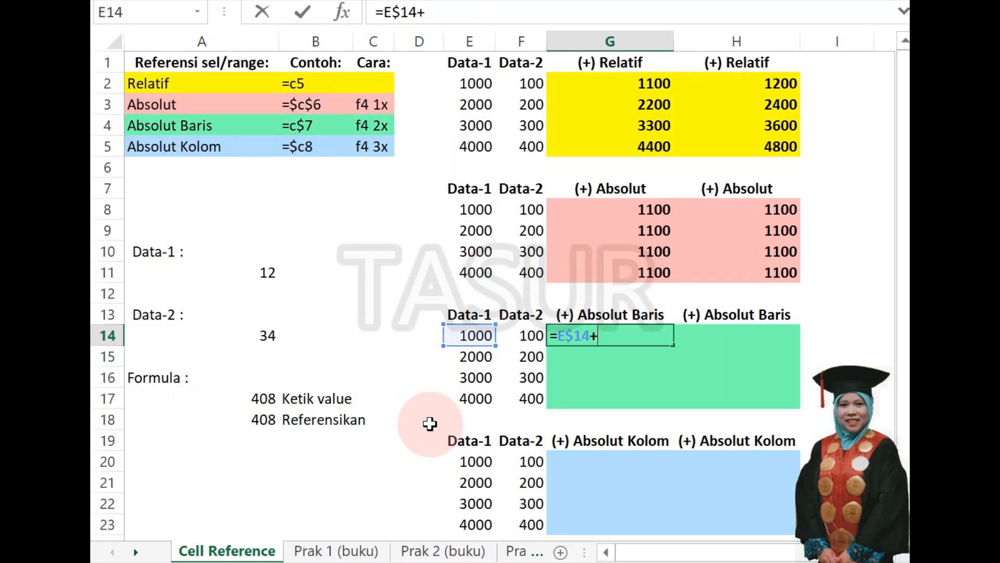
{"action": "left_click", "coordinate": [527, 337]}
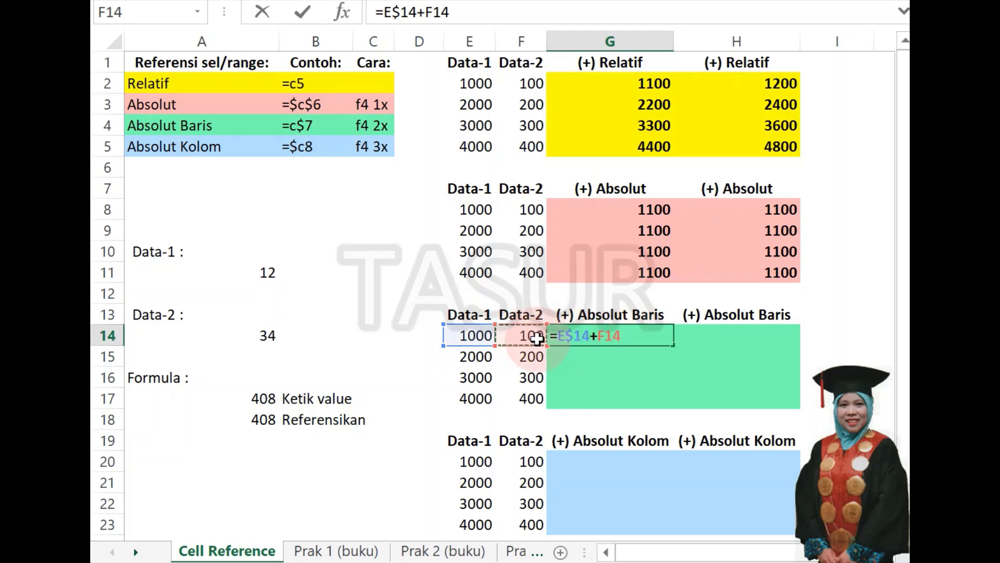
{"action": "key", "text": "F4"}
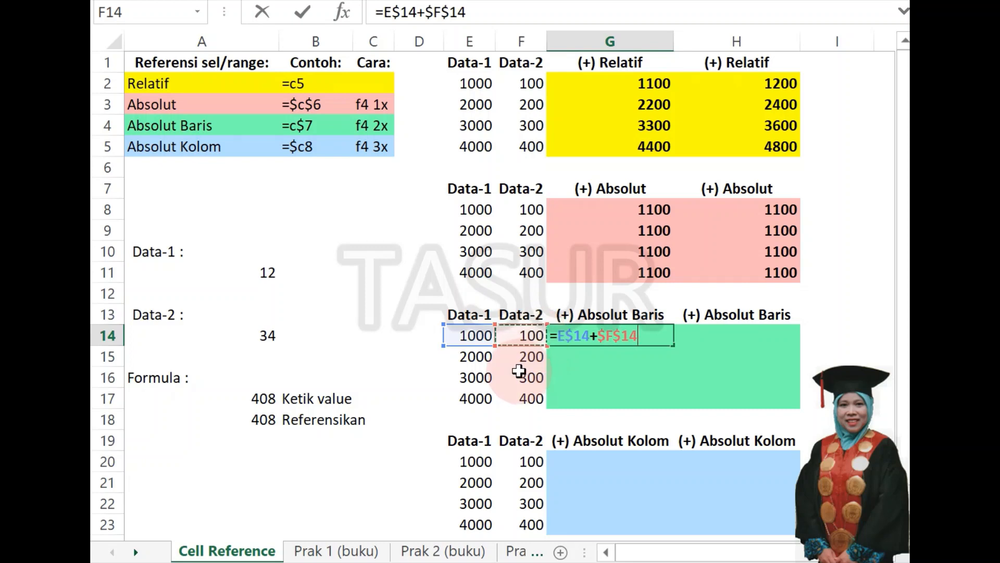
{"action": "key", "text": "F4"}
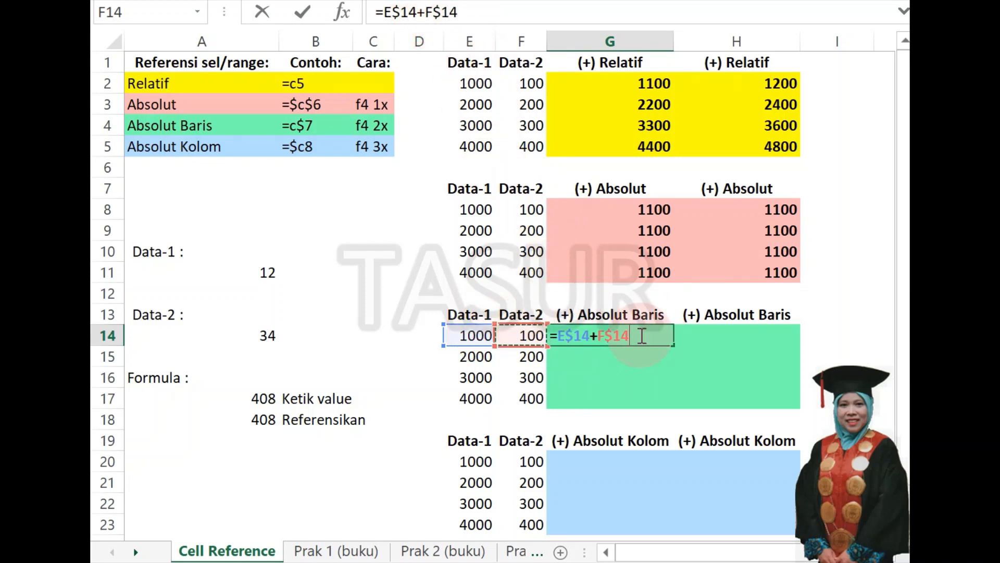
{"action": "key", "text": "Return"}
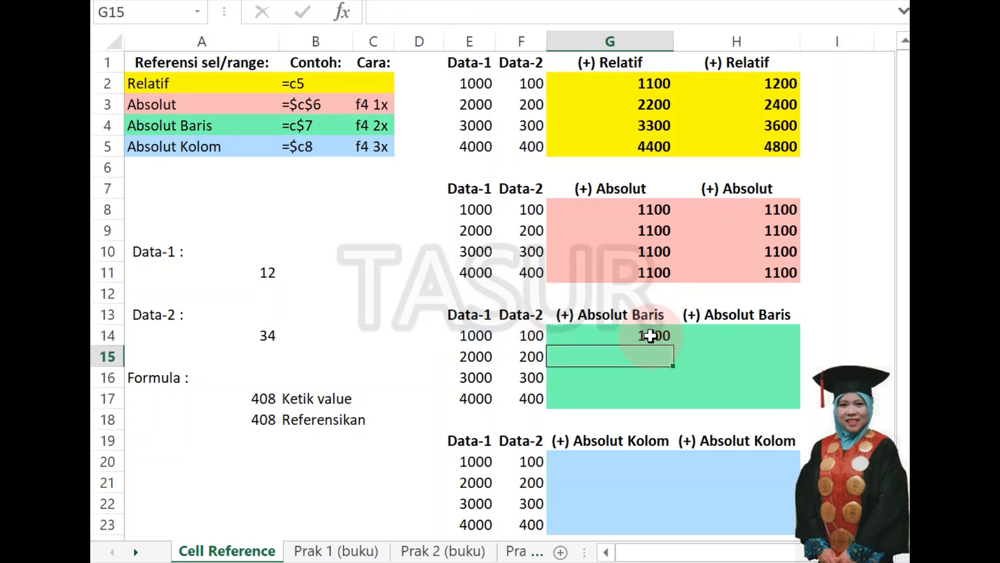
Fill the G14 formula down to G17 and across to column H, covering the green range G14:H17.
{"action": "left_click", "coordinate": [651, 335]}
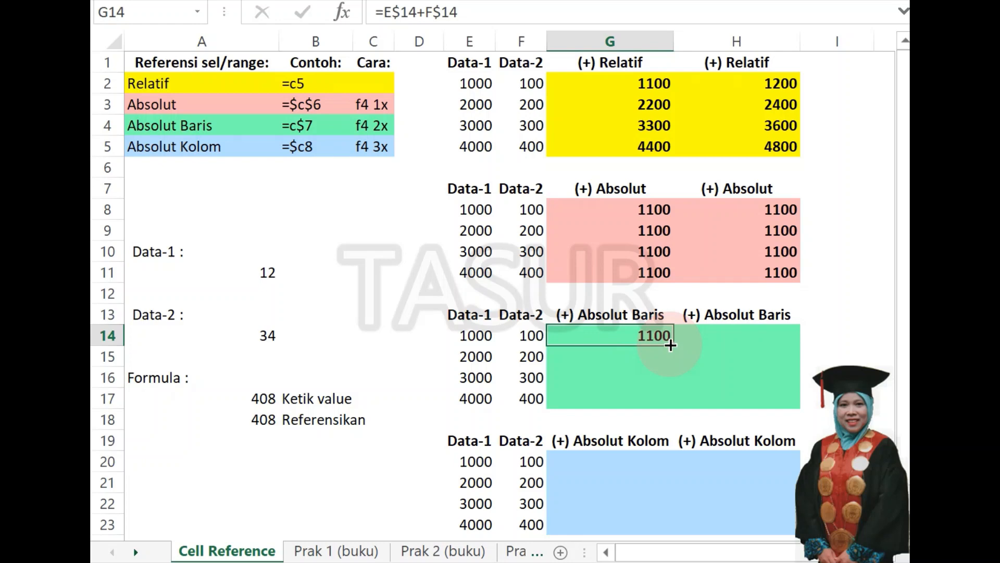
{"action": "left_click_drag", "start_coordinate": [670, 345], "coordinate": [670, 411]}
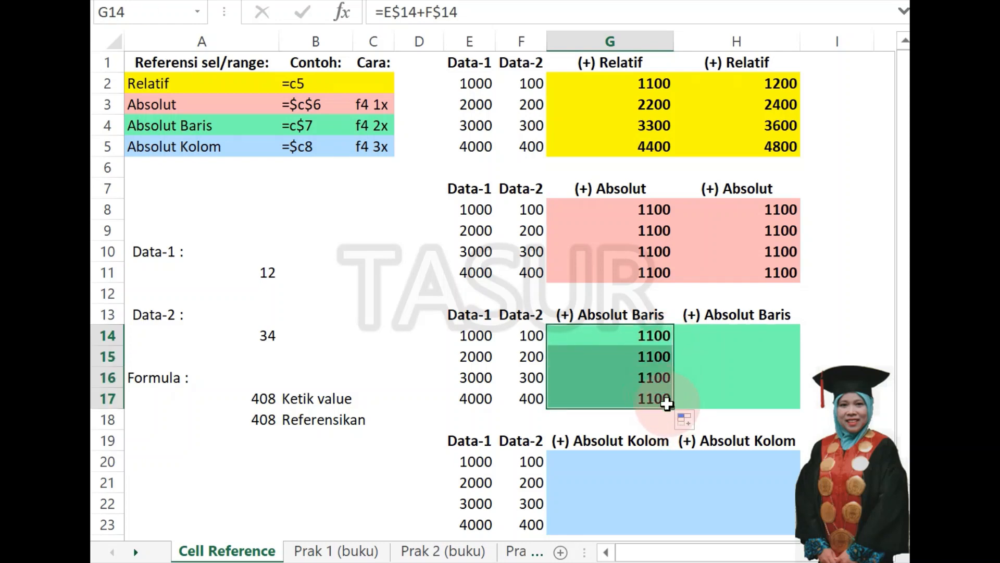
{"action": "left_click_drag", "start_coordinate": [709, 410], "coordinate": [779, 400]}
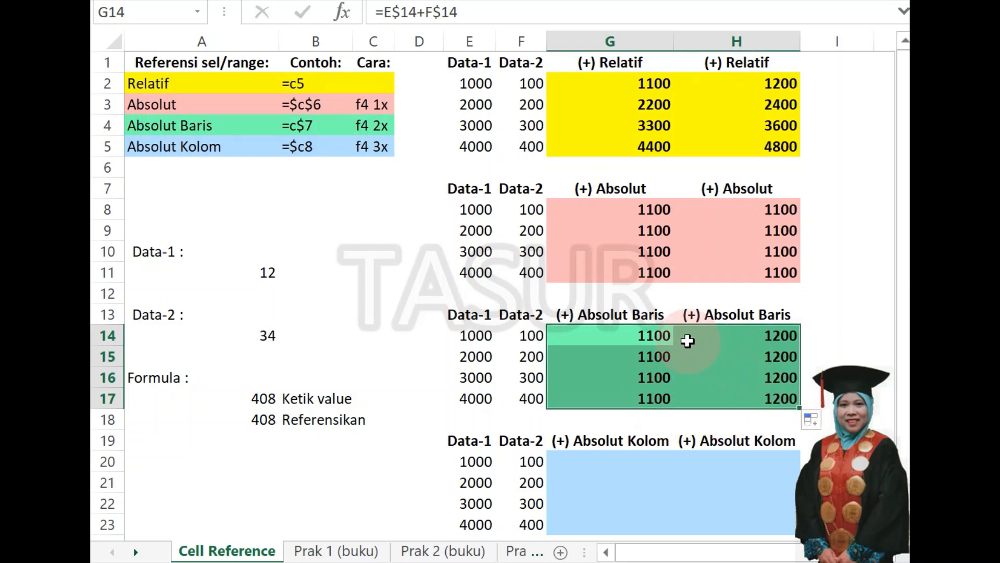
Examine the formulas in G14:G17 one by one to see how the absolute-row reference behaves when copied down.
{"action": "left_click", "coordinate": [625, 338]}
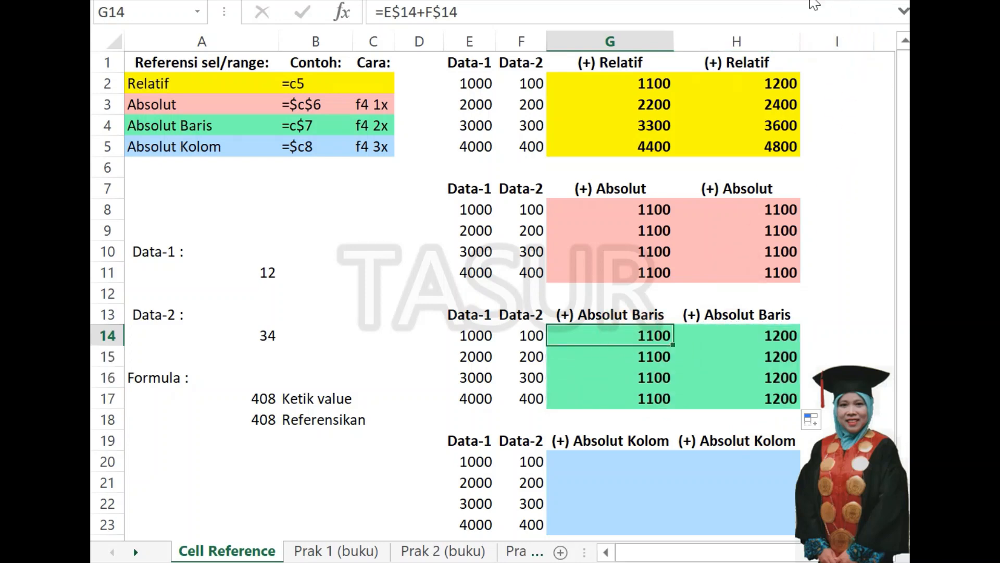
{"action": "left_click", "coordinate": [786, 2]}
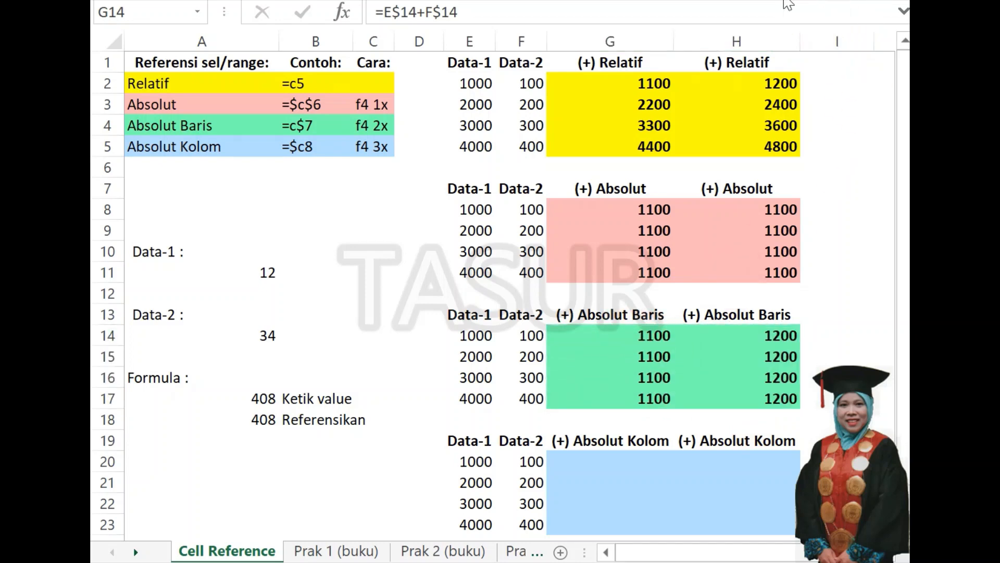
{"action": "left_click", "coordinate": [612, 336]}
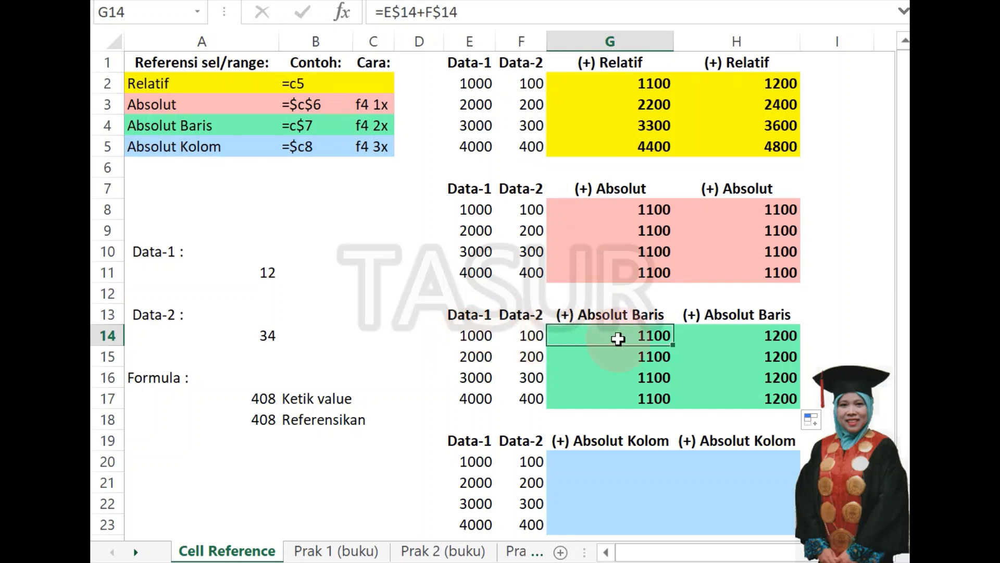
{"action": "left_click", "coordinate": [625, 359]}
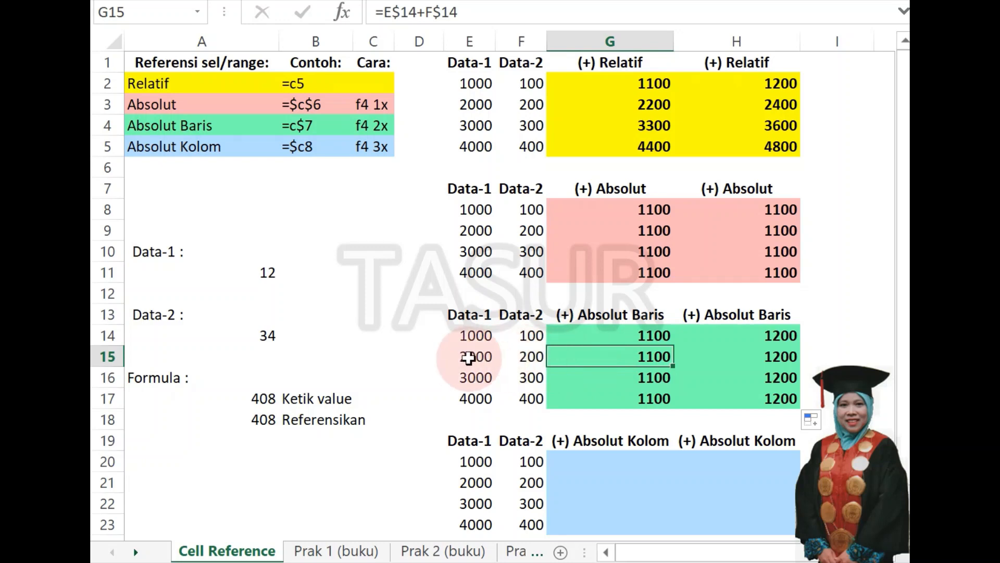
{"action": "left_click", "coordinate": [623, 334]}
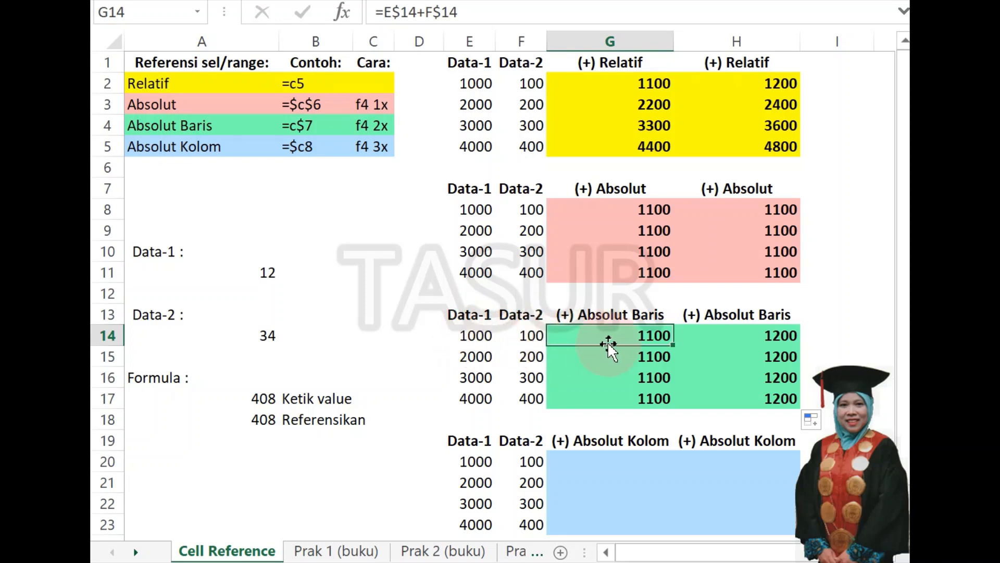
{"action": "left_click", "coordinate": [609, 359]}
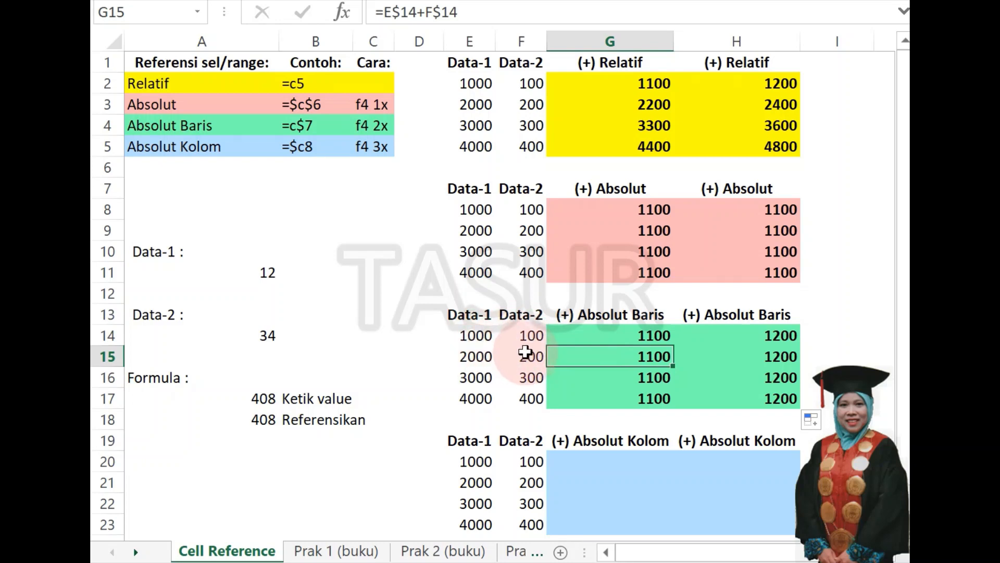
{"action": "left_click", "coordinate": [615, 380]}
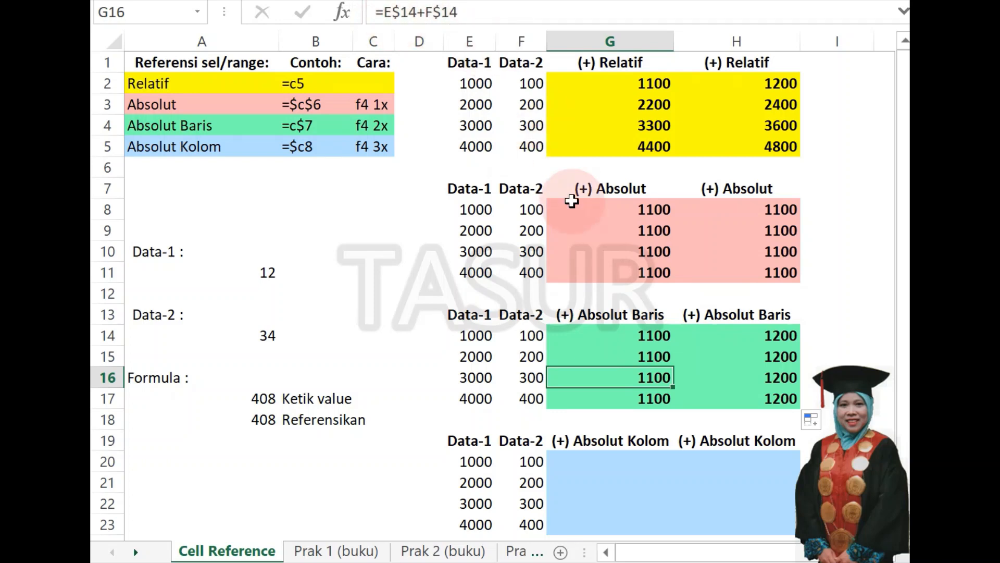
{"action": "left_click", "coordinate": [623, 401]}
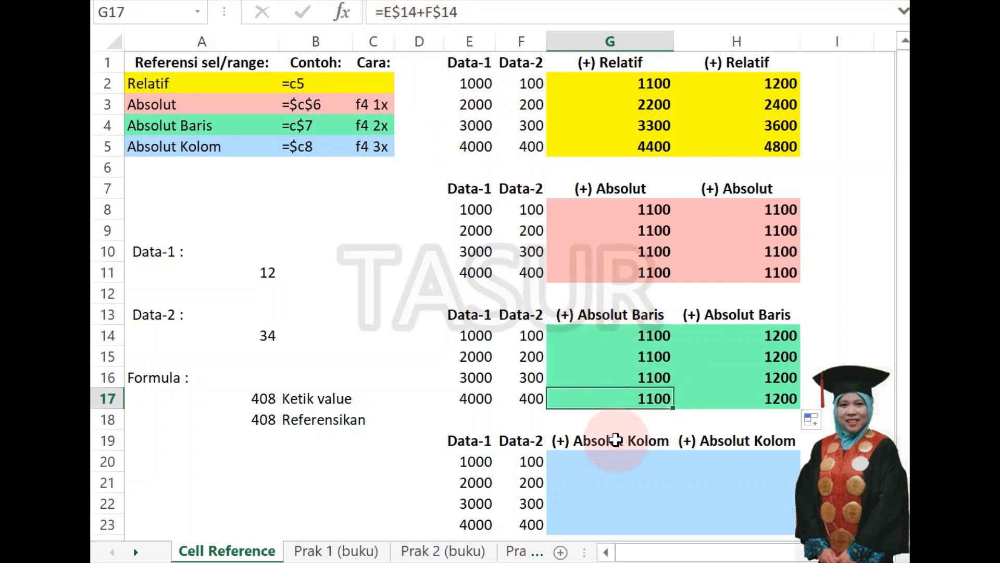
{"action": "left_click", "coordinate": [611, 340]}
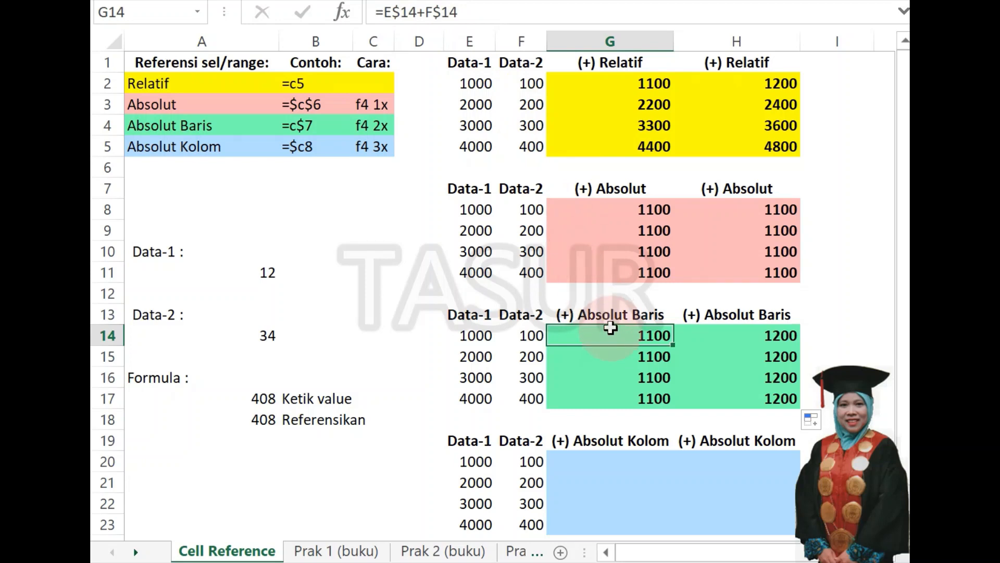
Compare the formulas in H14:H16 with those in column G to see how absolute-row references behave when copied across.
{"action": "left_click", "coordinate": [754, 335]}
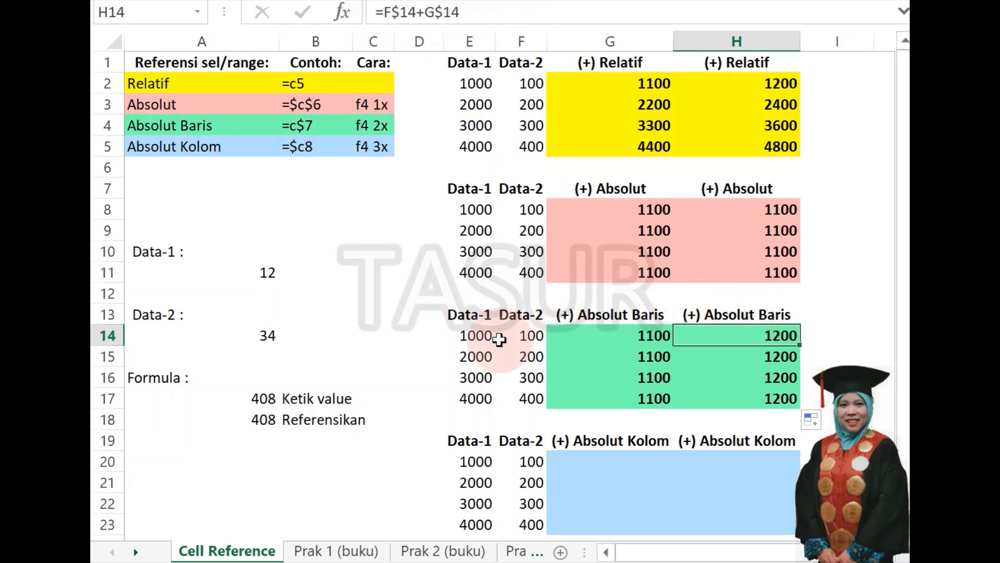
{"action": "left_click", "coordinate": [770, 359]}
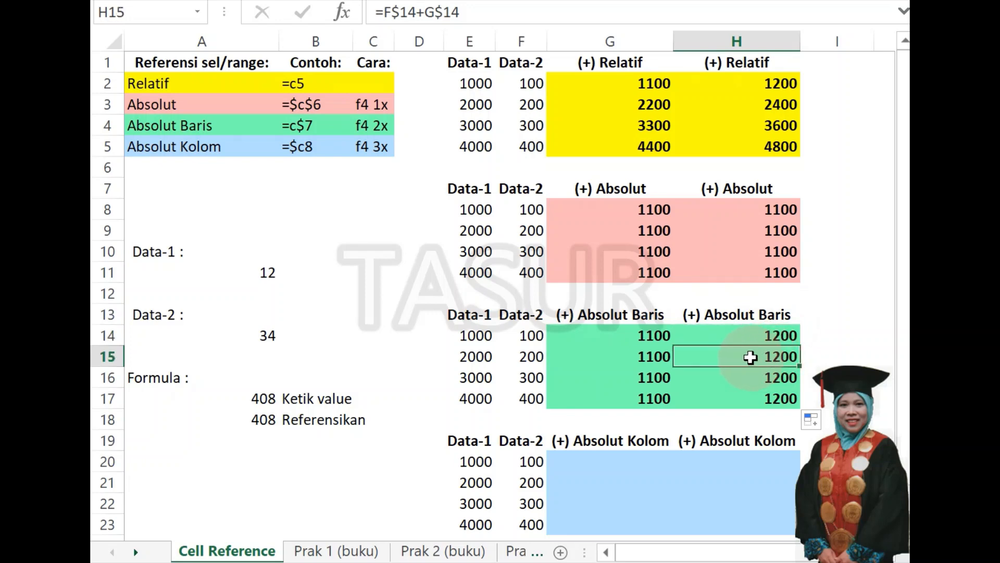
{"action": "left_click", "coordinate": [646, 357]}
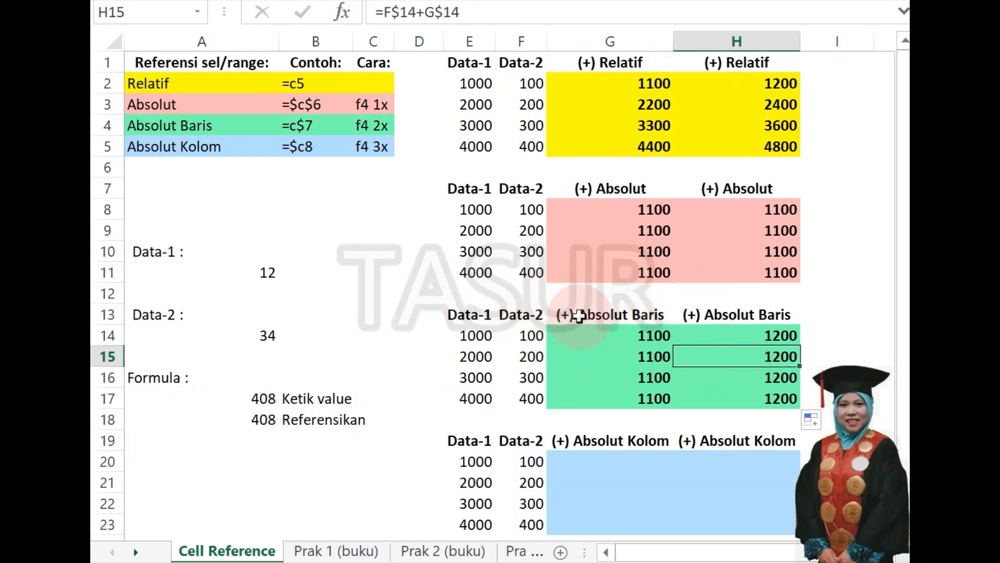
{"action": "left_click", "coordinate": [650, 358]}
{"action": "key", "text": "Right"}
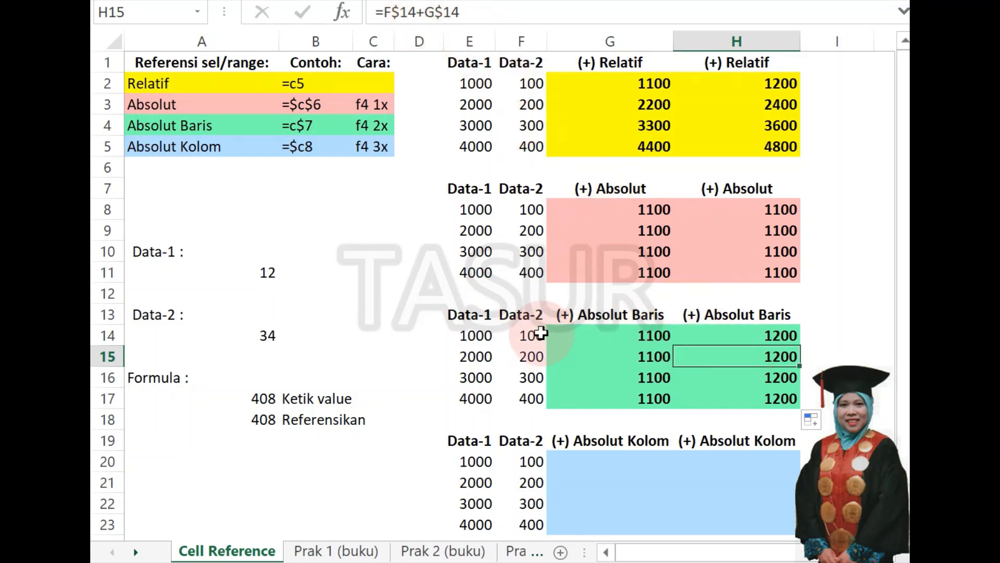
{"action": "left_click", "coordinate": [758, 377]}
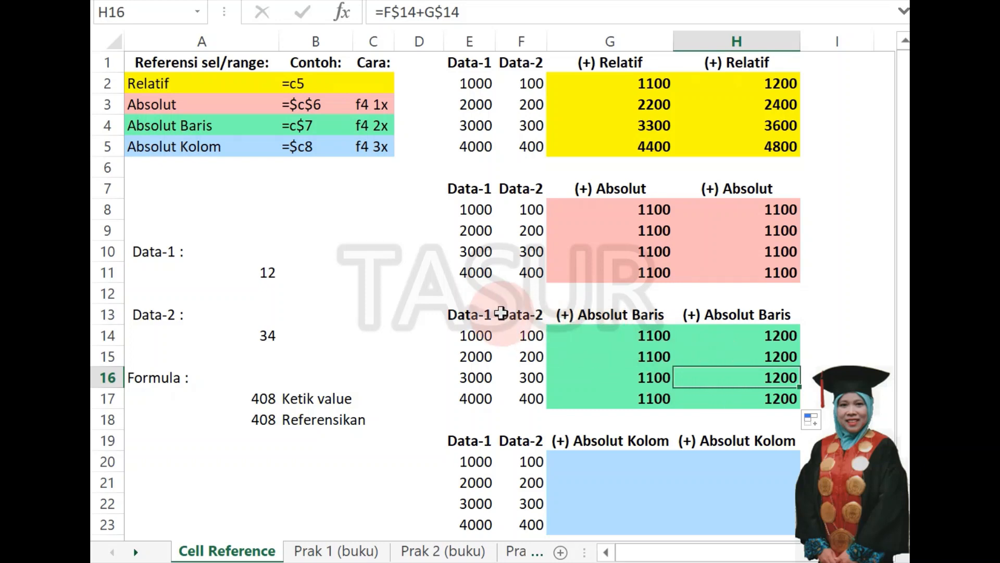
{"action": "left_click", "coordinate": [634, 379]}
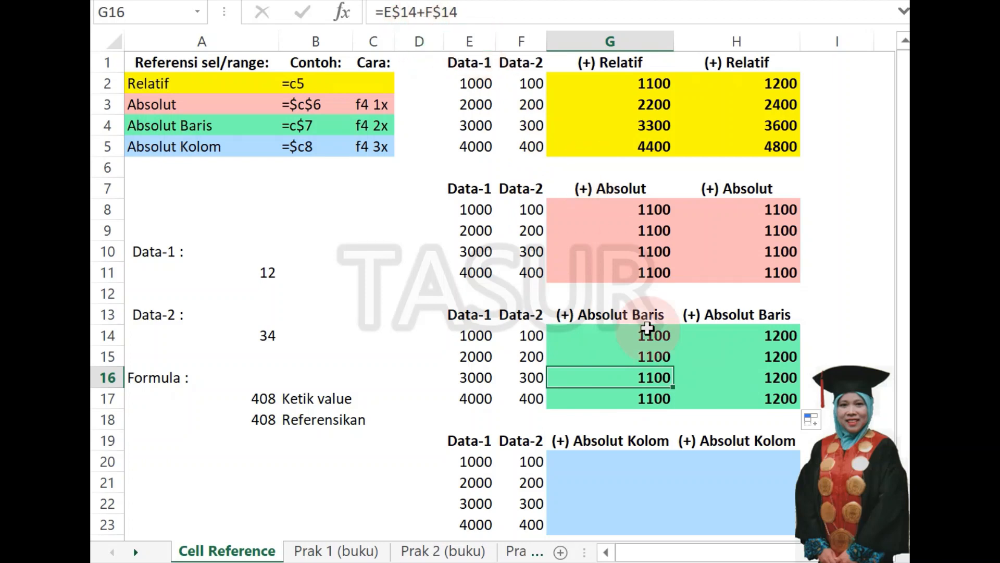
{"action": "left_click", "coordinate": [728, 375]}
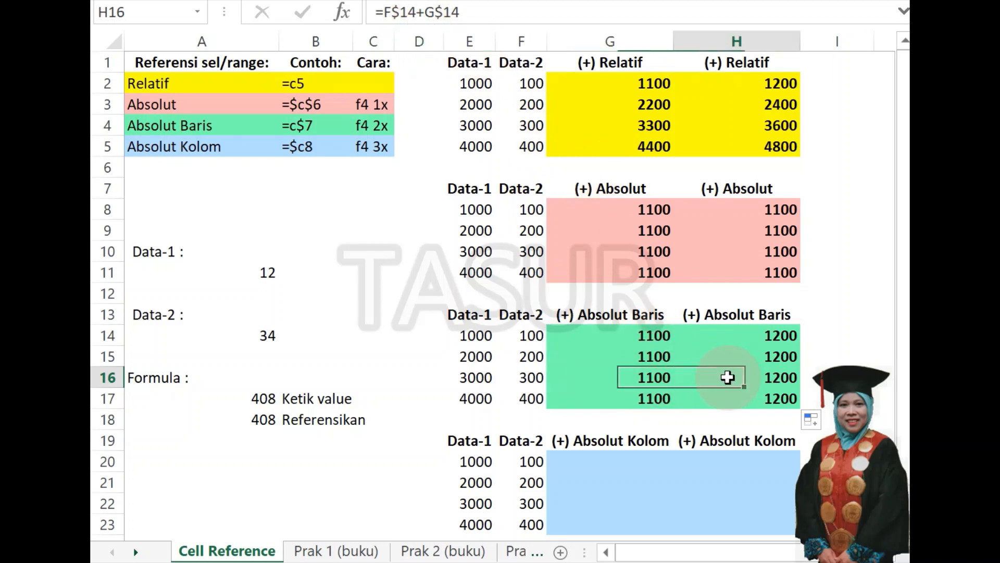
{"action": "left_click", "coordinate": [652, 377]}
{"action": "left_click", "coordinate": [711, 379]}
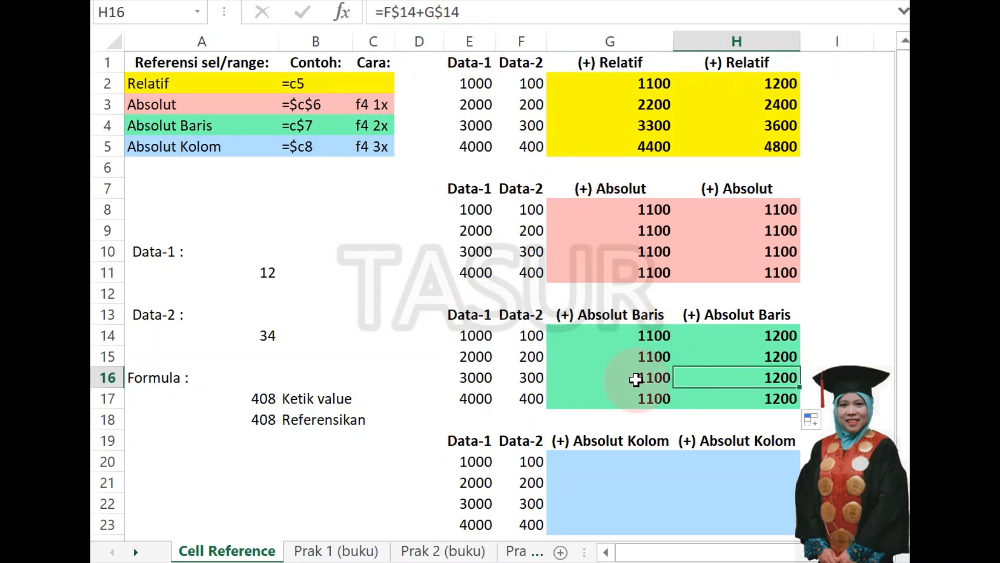
{"action": "left_click", "coordinate": [643, 377]}
{"action": "left_click", "coordinate": [690, 380]}
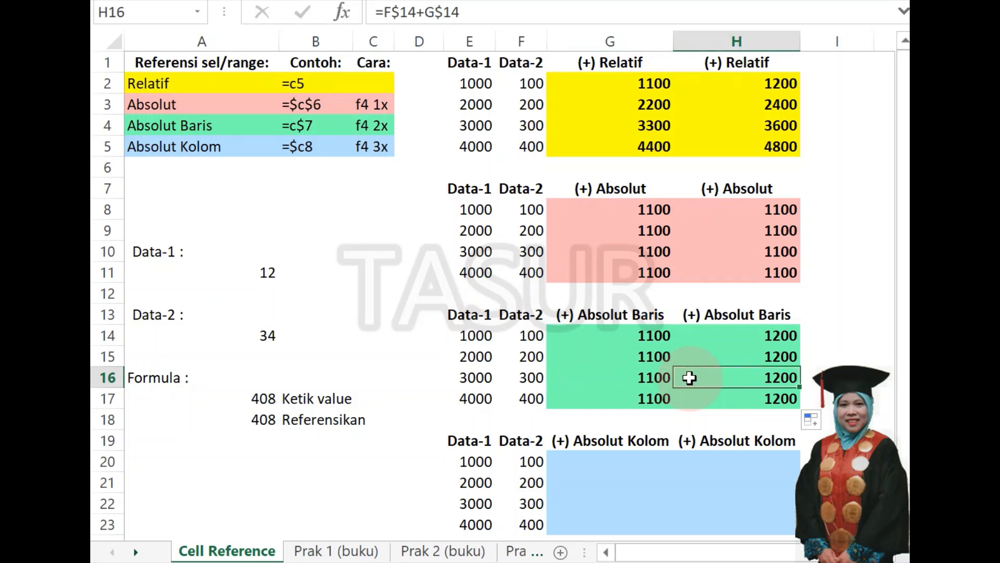
{"action": "left_click", "coordinate": [586, 337]}
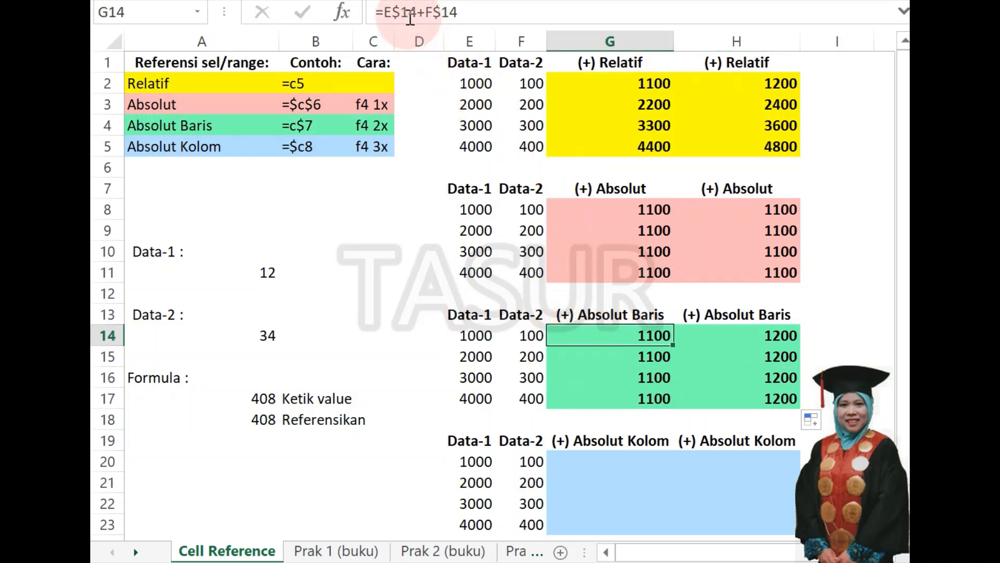
{"action": "left_click", "coordinate": [758, 378]}
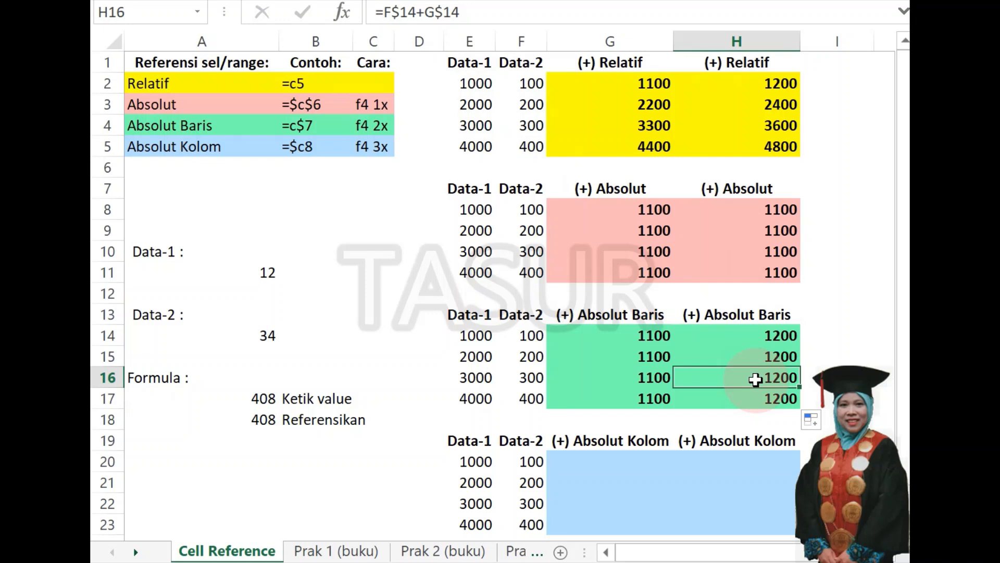
Step repeatedly through H14:H17 to check the row and column references in each copied formula of the second Absolut Baris column.
{"action": "left_click", "coordinate": [745, 401]}
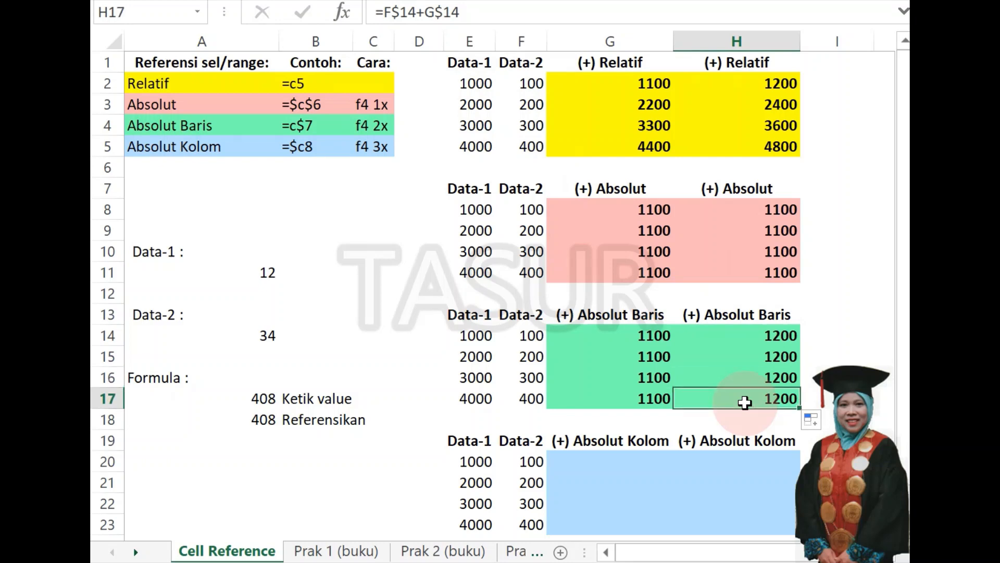
{"action": "left_click", "coordinate": [735, 334]}
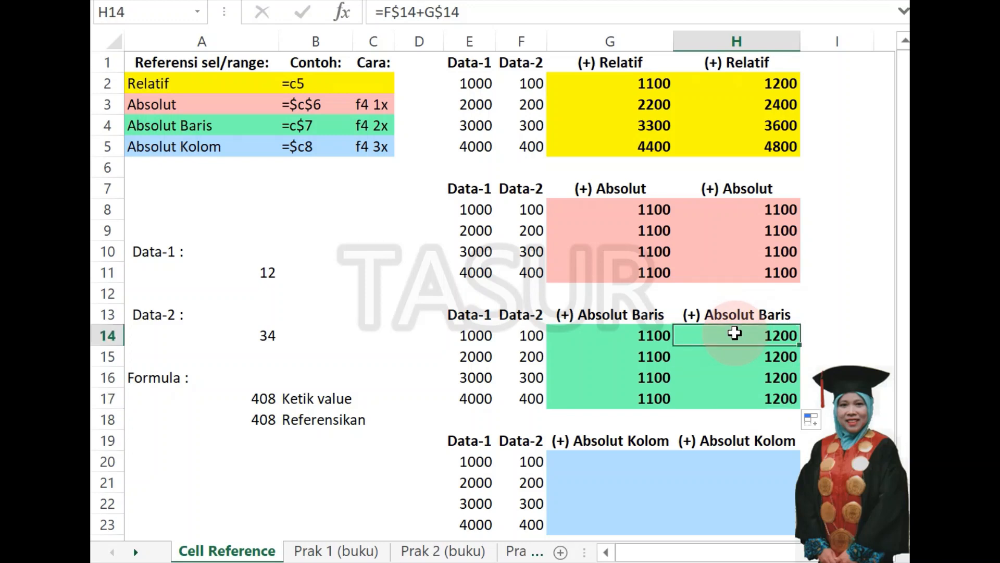
{"action": "left_click", "coordinate": [752, 360]}
{"action": "key", "text": "Down"}
{"action": "key", "text": "Down"}
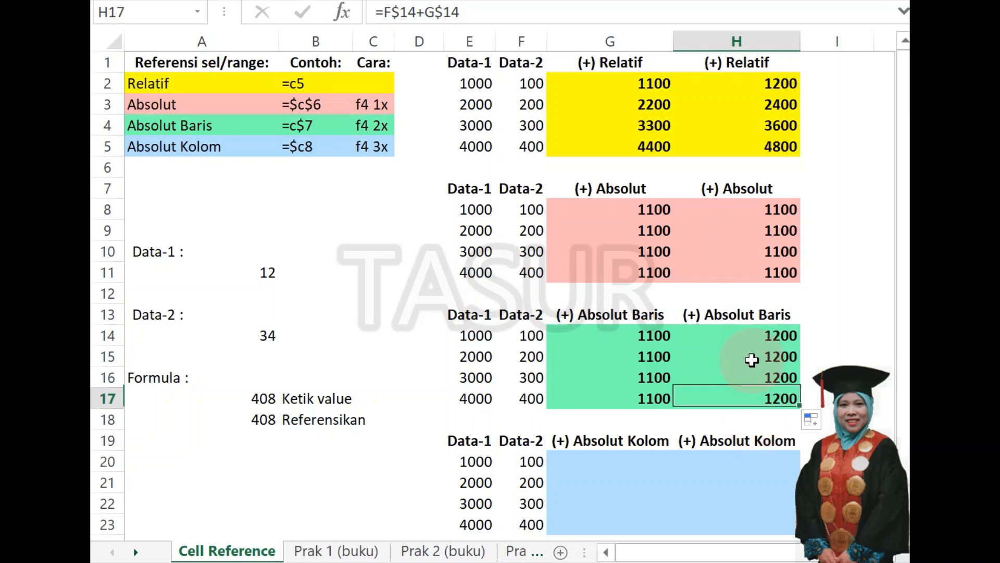
{"action": "key", "text": "Up"}
{"action": "key", "text": "Up"}
{"action": "key", "text": "Up"}
{"action": "key", "text": "Down"}
{"action": "key", "text": "Down"}
{"action": "key", "text": "Down"}
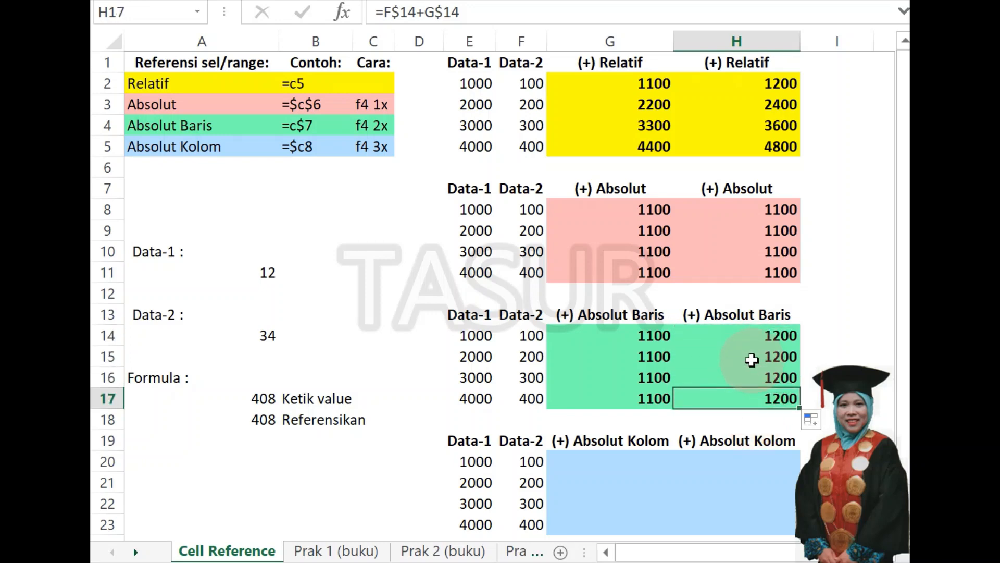
{"action": "key", "text": "Up"}
{"action": "key", "text": "Up"}
{"action": "key", "text": "Down"}
{"action": "key", "text": "Down"}
{"action": "key", "text": "Up"}
{"action": "key", "text": "Down"}
{"action": "key", "text": "Down"}
{"action": "key", "text": "Up"}
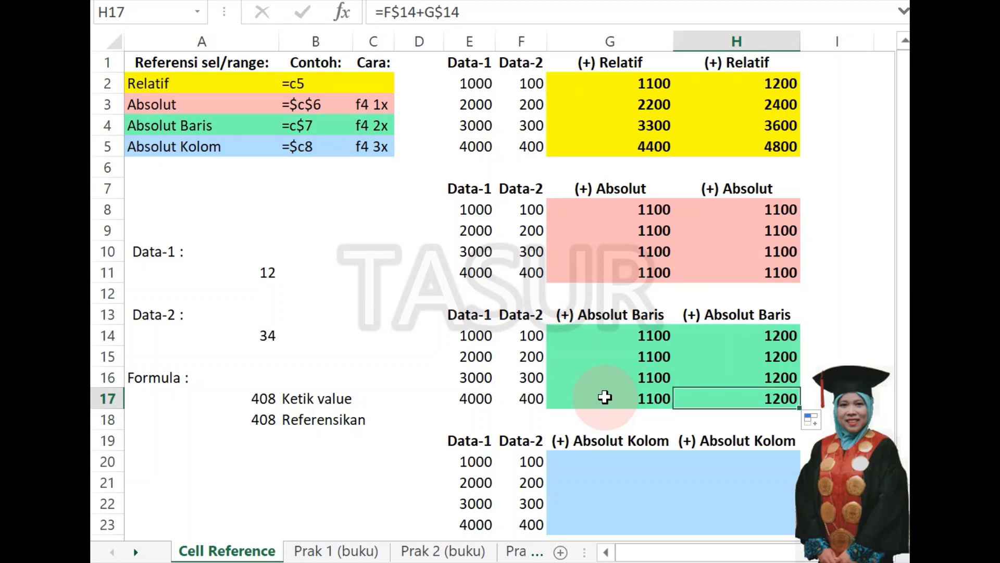
Review the G14:G17 formulas again and compare them with H17 to contrast copying down with copying across.
{"action": "left_click", "coordinate": [611, 331]}
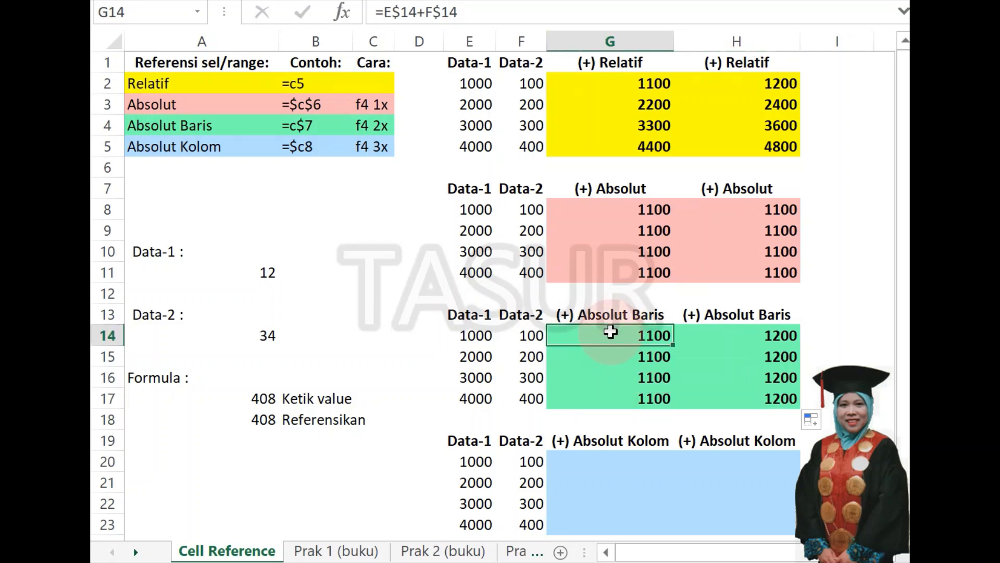
{"action": "left_click", "coordinate": [765, 400]}
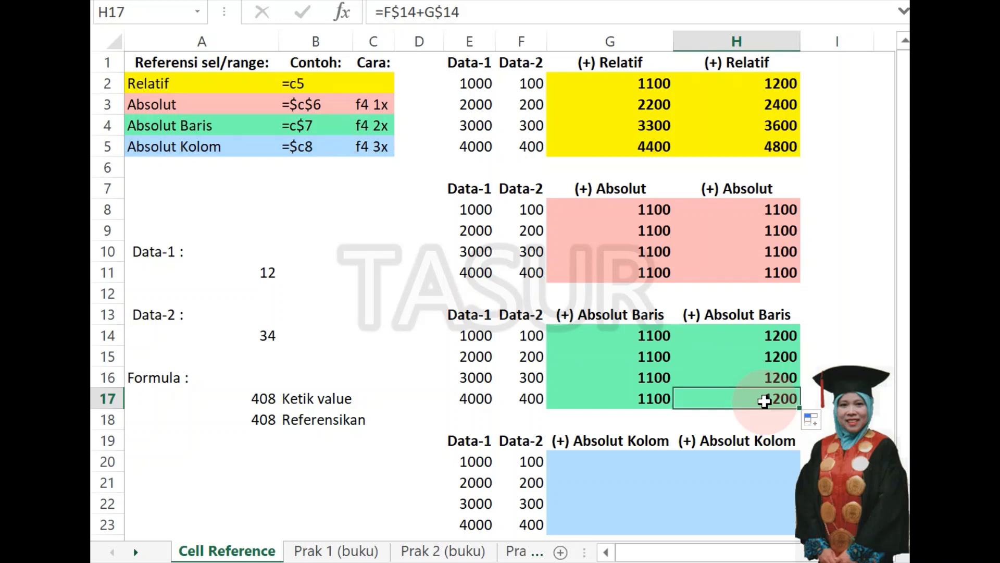
{"action": "left_click", "coordinate": [625, 337]}
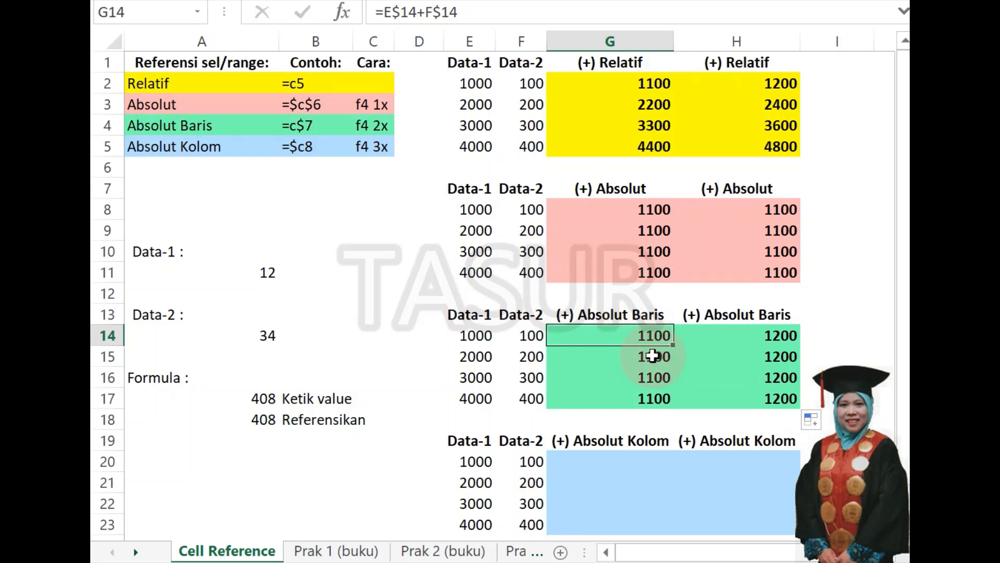
{"action": "key", "text": "Down"}
{"action": "key", "text": "Down"}
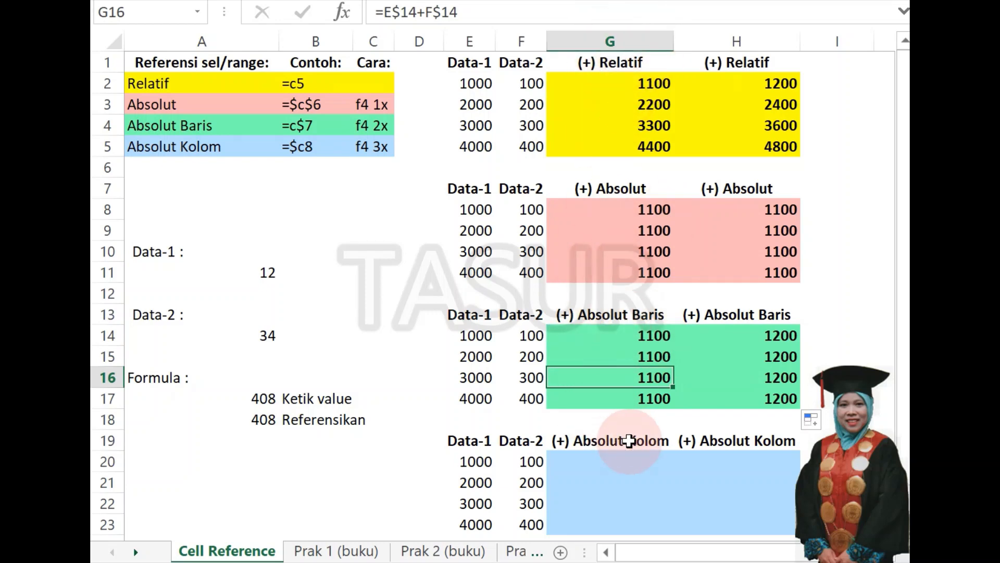
{"action": "key", "text": "Up"}
{"action": "key", "text": "Up"}
{"action": "key", "text": "Down"}
{"action": "key", "text": "Down"}
{"action": "key", "text": "Down"}
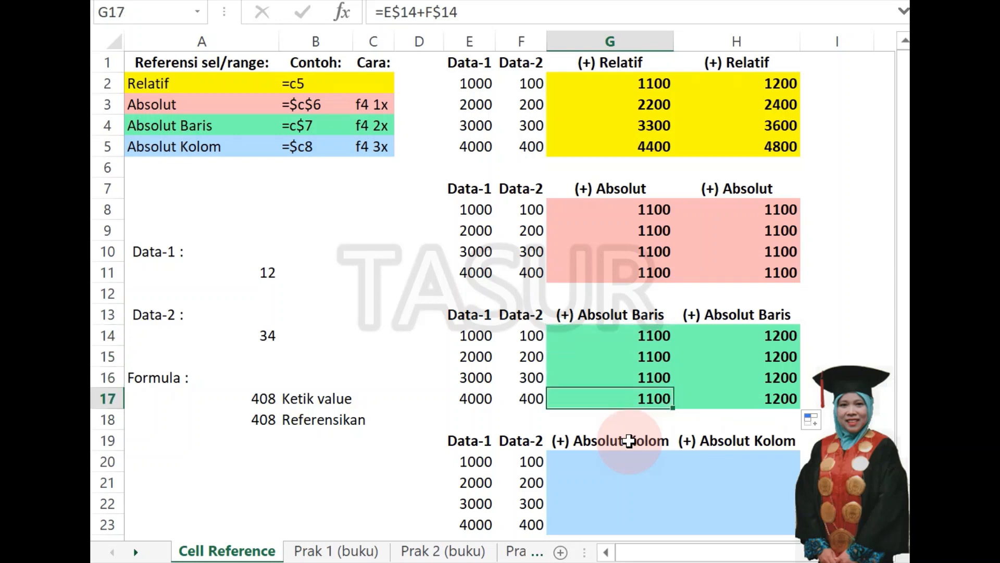
{"action": "key", "text": "Up"}
{"action": "key", "text": "Up"}
{"action": "key", "text": "Up"}
{"action": "key", "text": "Down"}
{"action": "key", "text": "Down"}
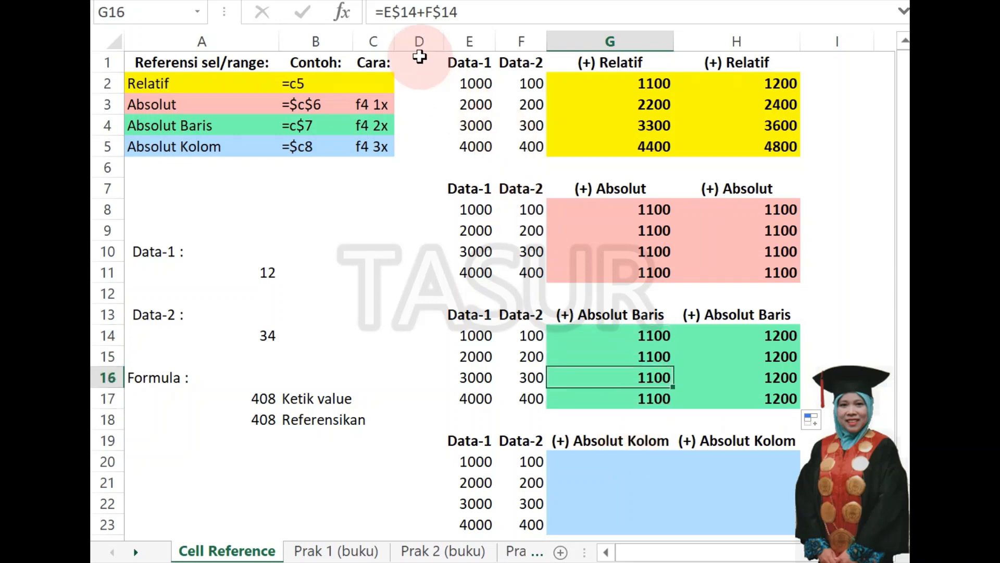
{"action": "key", "text": "Up"}
{"action": "key", "text": "Up"}
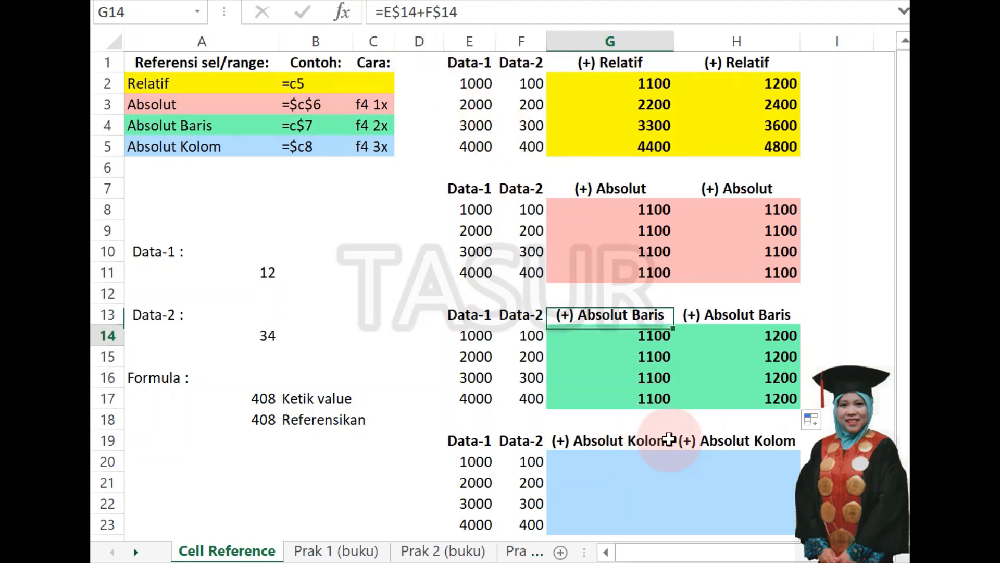
{"action": "key", "text": "Down"}
{"action": "key", "text": "Down"}
{"action": "key", "text": "Down"}
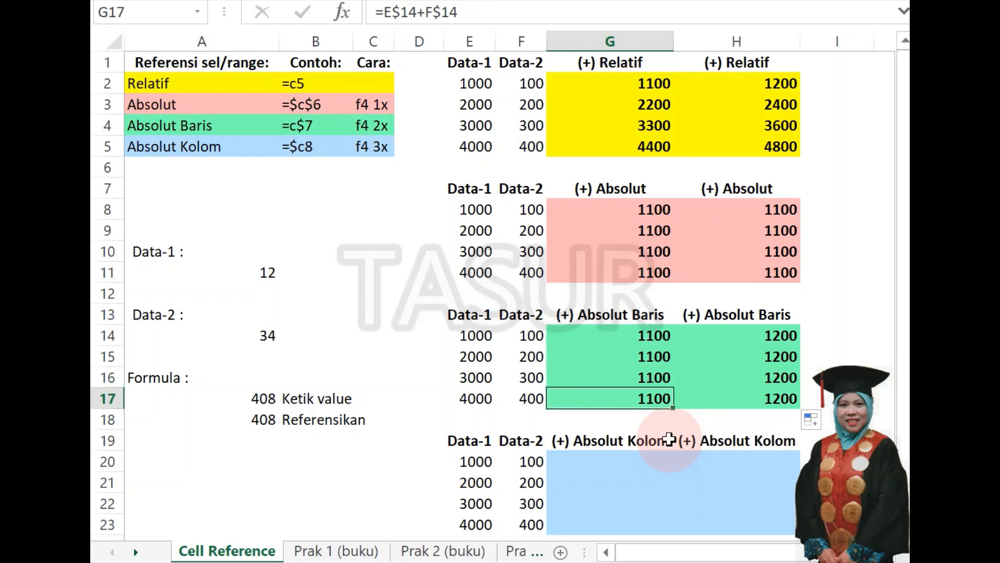
{"action": "key", "text": "Right"}
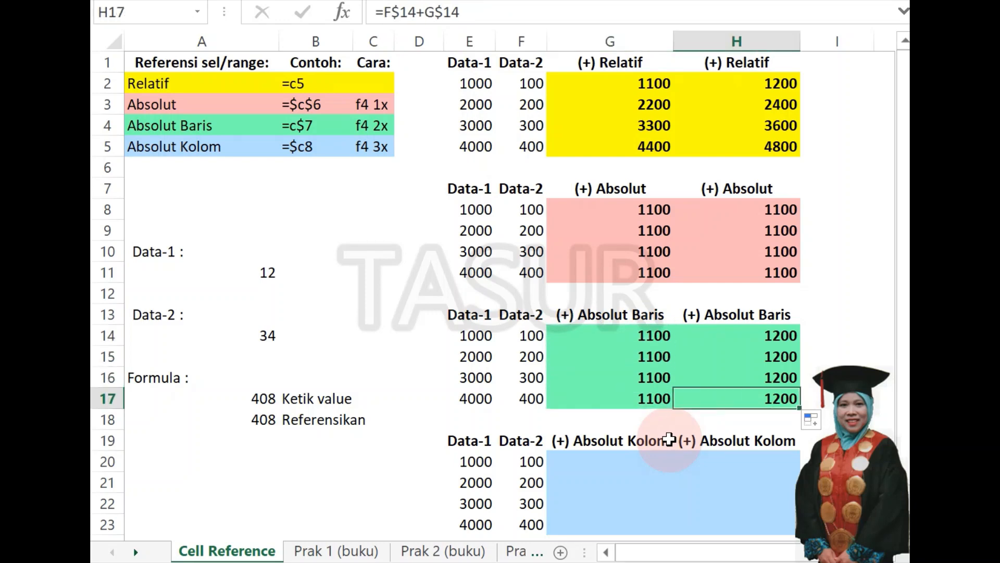
{"action": "key", "text": "Left"}
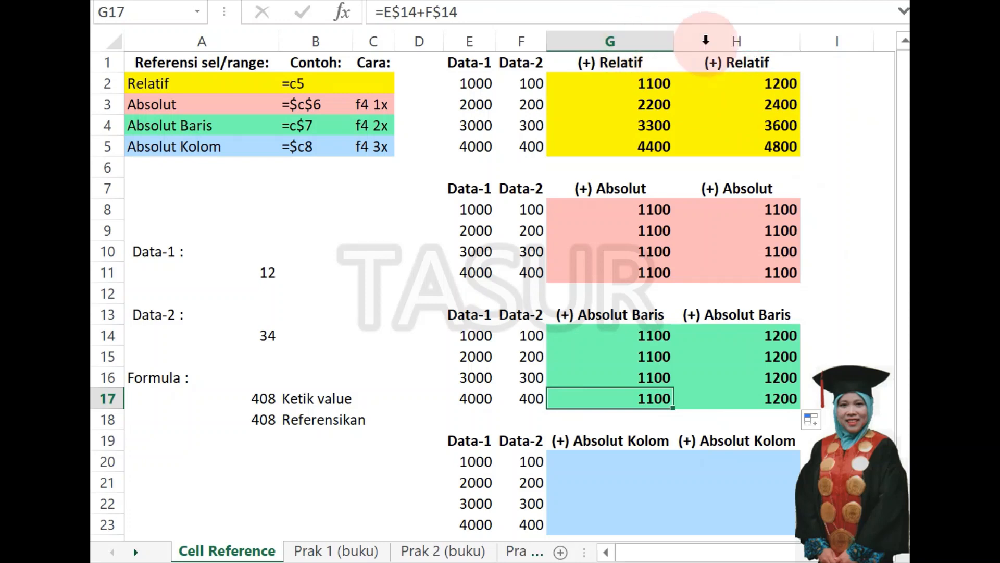
Compare the formulas in G17 and H17 to see how the column references behave when an absolute-row formula is copied across.
{"action": "key", "text": "Right"}
{"action": "key", "text": "Left"}
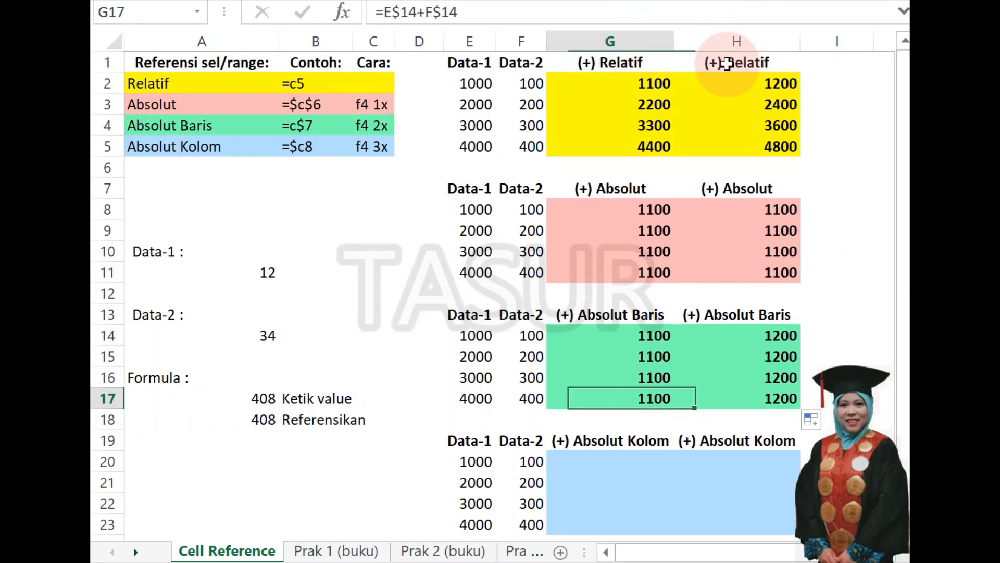
{"action": "key", "text": "Right"}
{"action": "key", "text": "Left"}
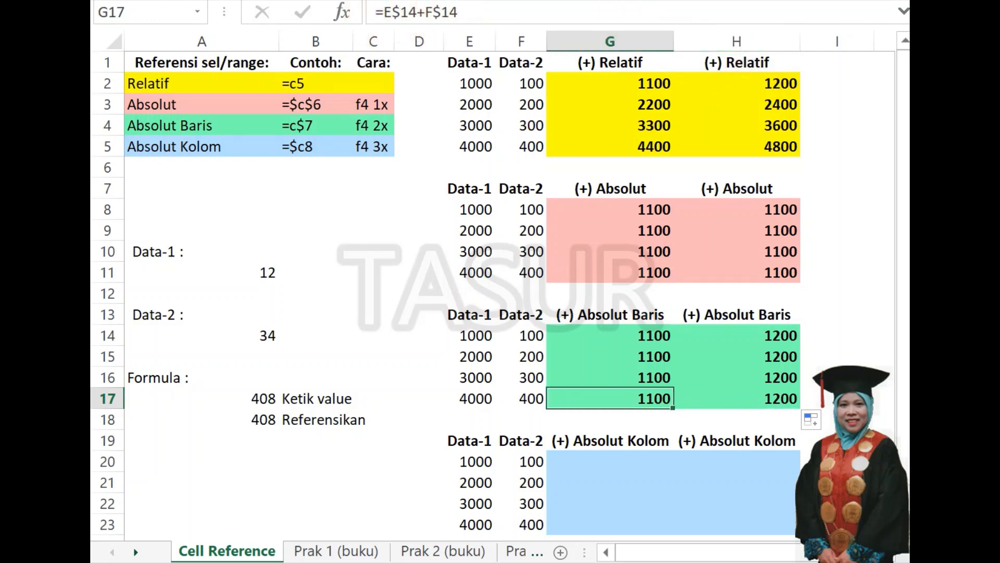
{"action": "key", "text": "Right"}
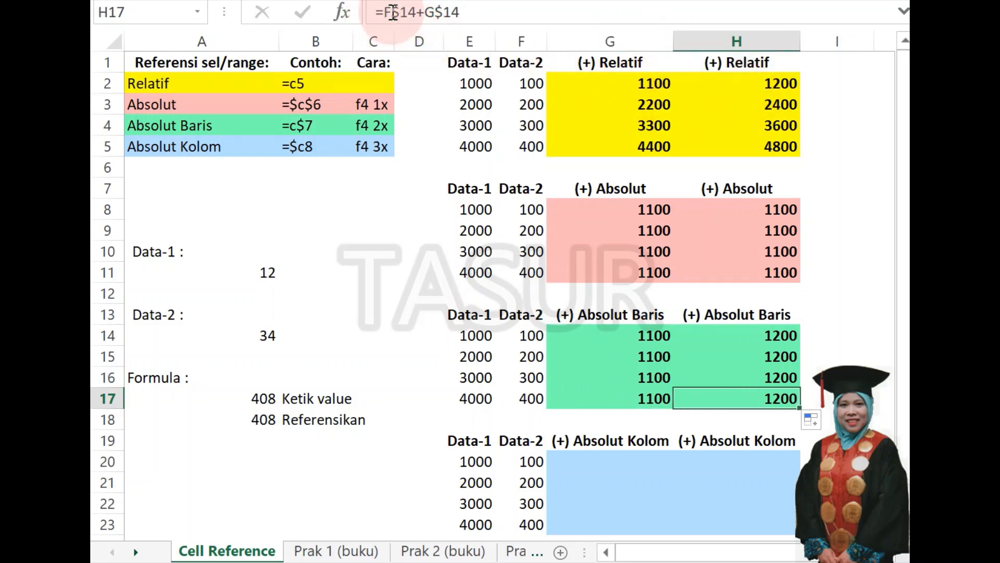
Examine the formulas in H14:H17 repeatedly to see how the absolute-row references behave when copied down the second Absolut Baris column.
{"action": "key", "text": "Up"}
{"action": "key", "text": "Up"}
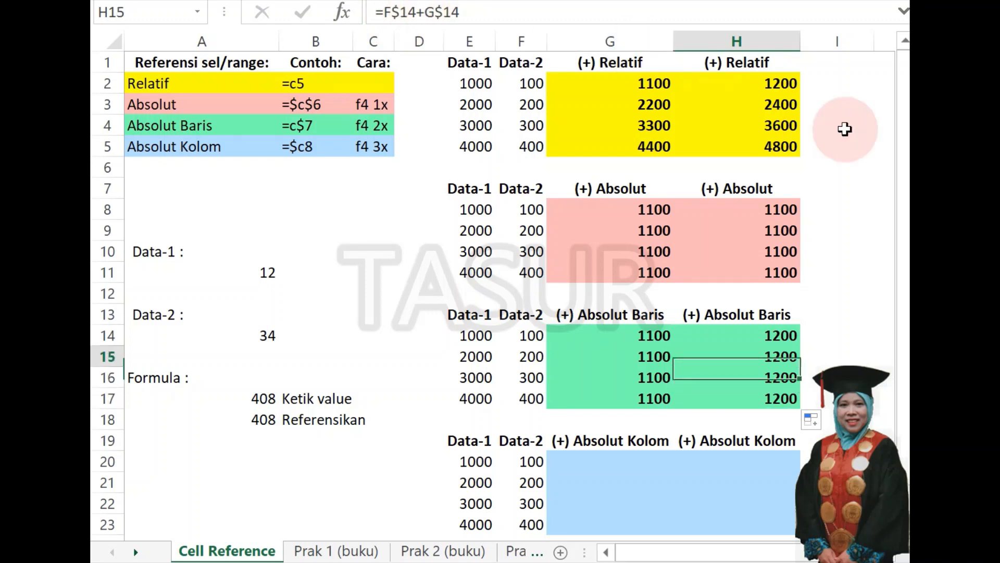
{"action": "key", "text": "Up"}
{"action": "key", "text": "Down"}
{"action": "key", "text": "Down"}
{"action": "key", "text": "Down"}
{"action": "key", "text": "Up"}
{"action": "key", "text": "Up"}
{"action": "key", "text": "Up"}
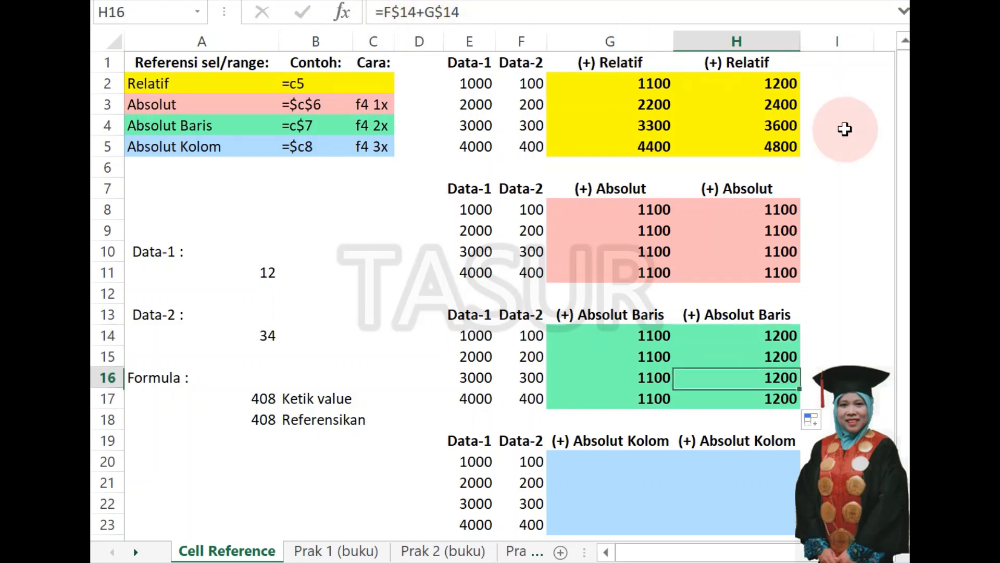
{"action": "key", "text": "Down"}
{"action": "key", "text": "Down"}
{"action": "key", "text": "Down"}
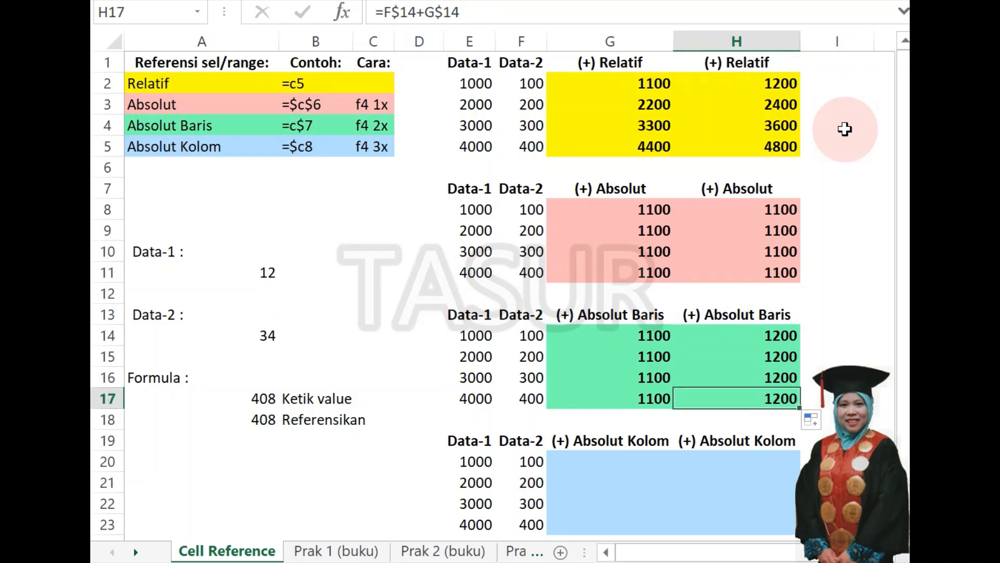
{"action": "key", "text": "Up"}
{"action": "key", "text": "Up"}
{"action": "key", "text": "Up"}
{"action": "key", "text": "Down"}
{"action": "key", "text": "Down"}
{"action": "key", "text": "Down"}
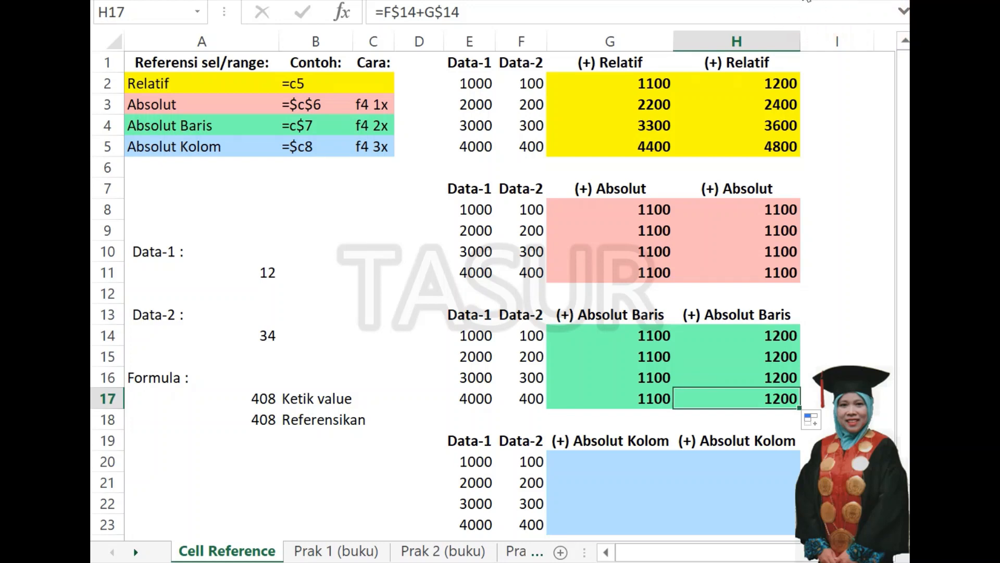
{"action": "left_click", "coordinate": [807, 1]}
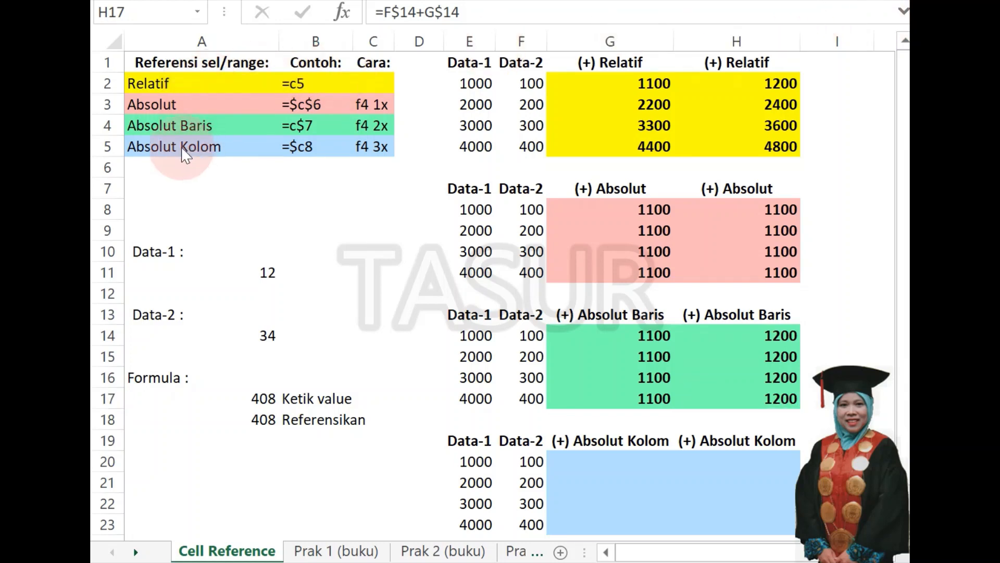
{"action": "left_click", "coordinate": [147, 150]}
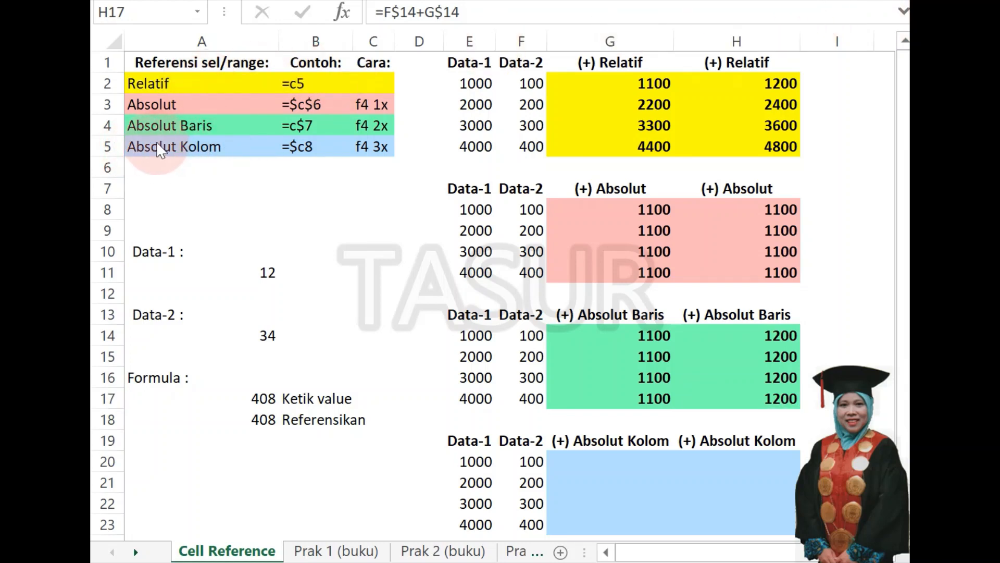
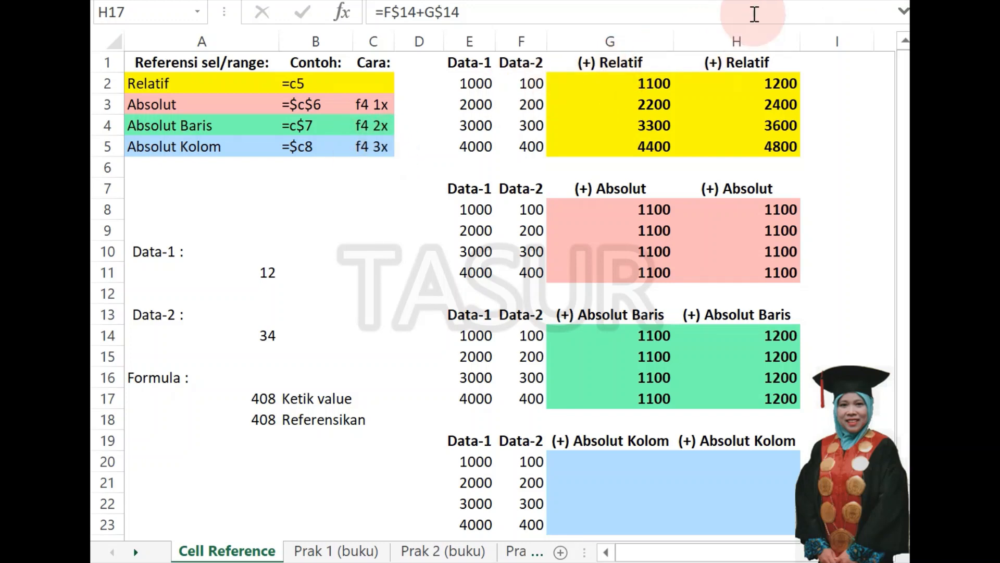
Start an addition formula in G20, the first Absolut Kolom cell, with the absolute-column reference $E20.
{"action": "left_click", "coordinate": [610, 462]}
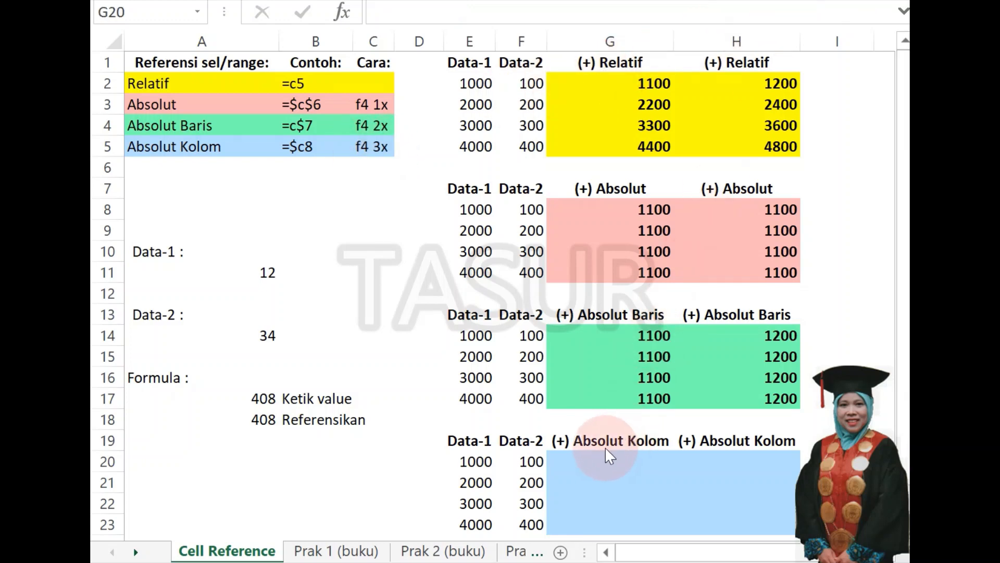
{"action": "left_click", "coordinate": [570, 462]}
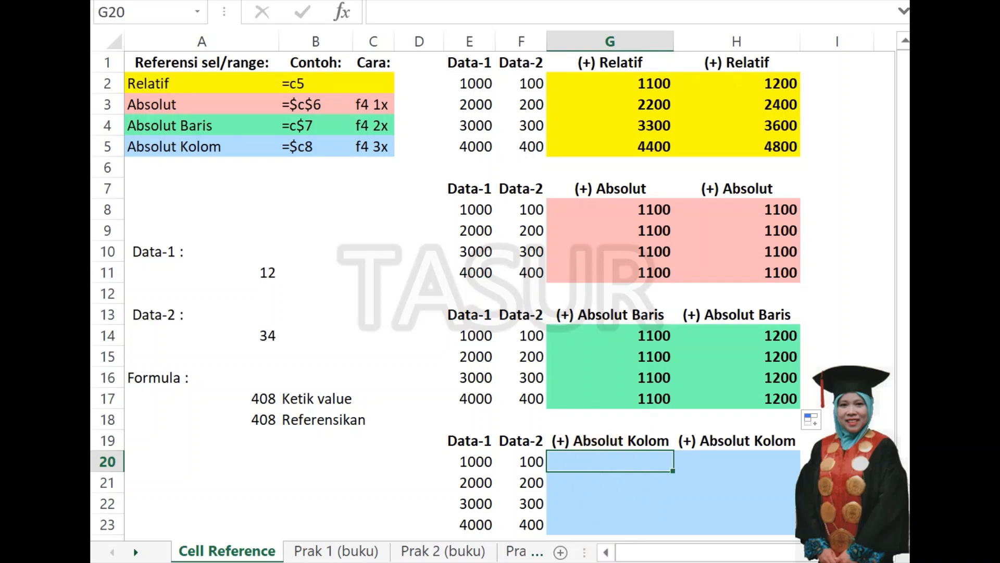
{"action": "type", "text": "="}
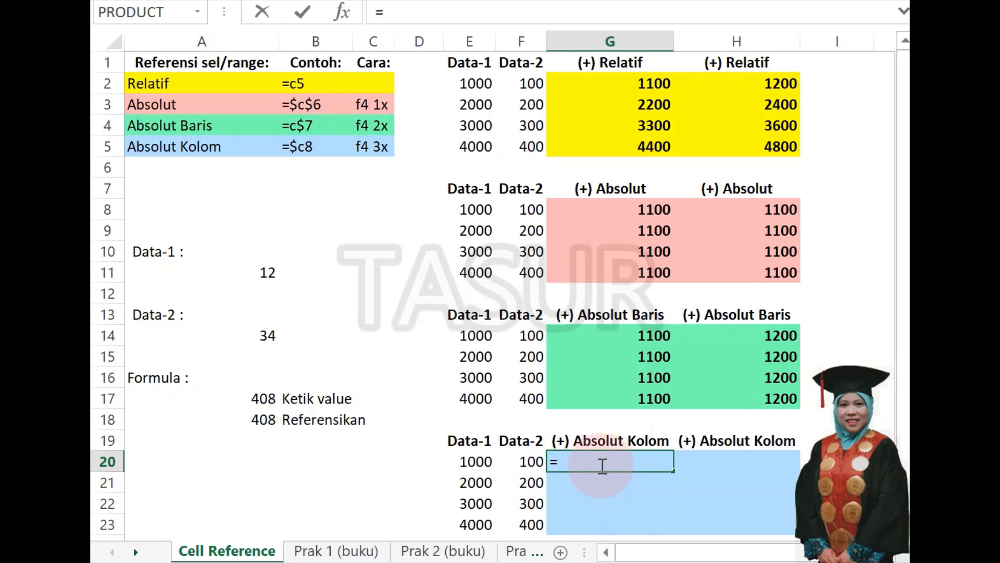
{"action": "left_click", "coordinate": [470, 464]}
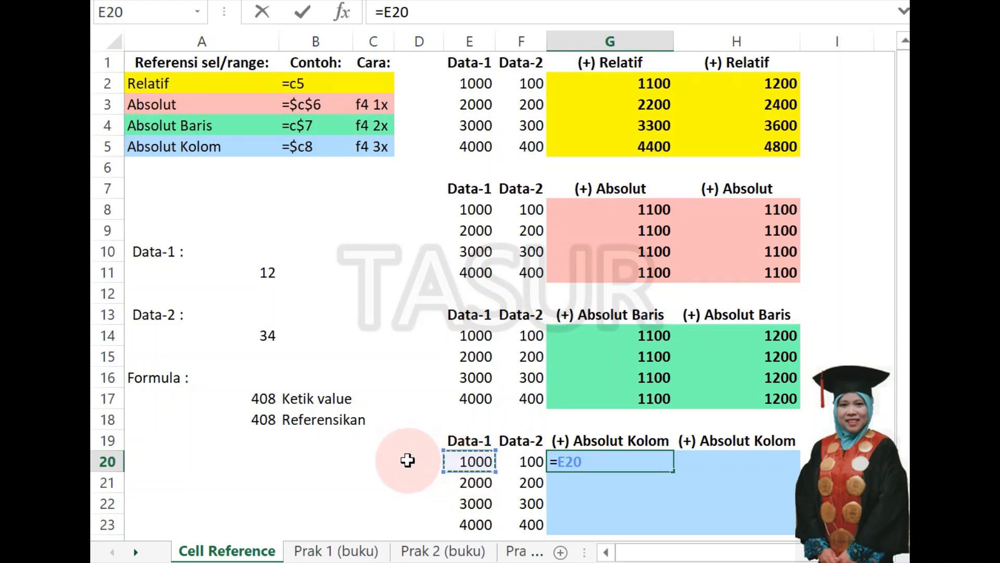
{"action": "key", "text": "F4"}
{"action": "key", "text": "F4"}
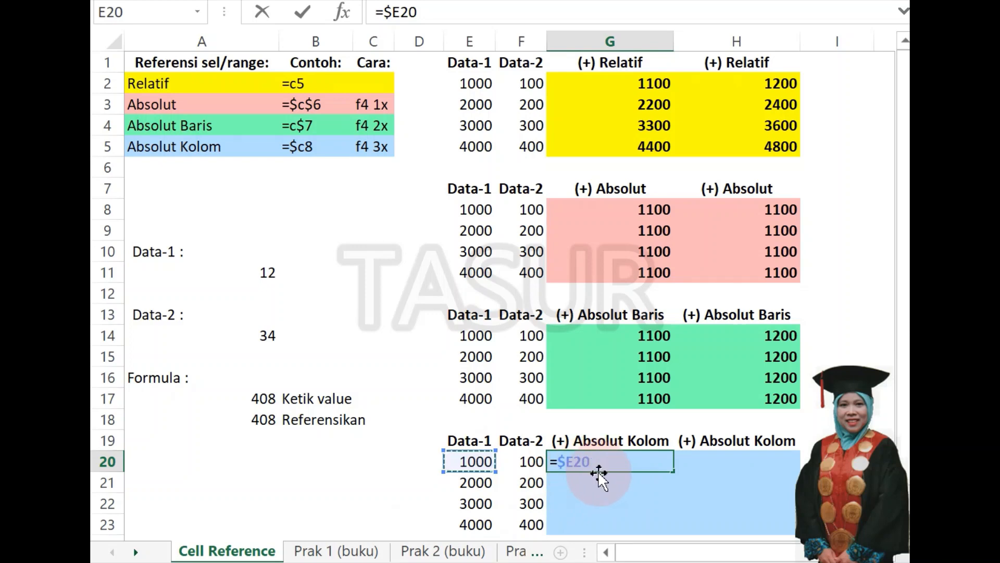
Cycle the E20 reference in G20 repeatedly through its relative, absolute, absolute-row and absolute-column forms, ending on $E20.
{"action": "key", "text": "F4"}
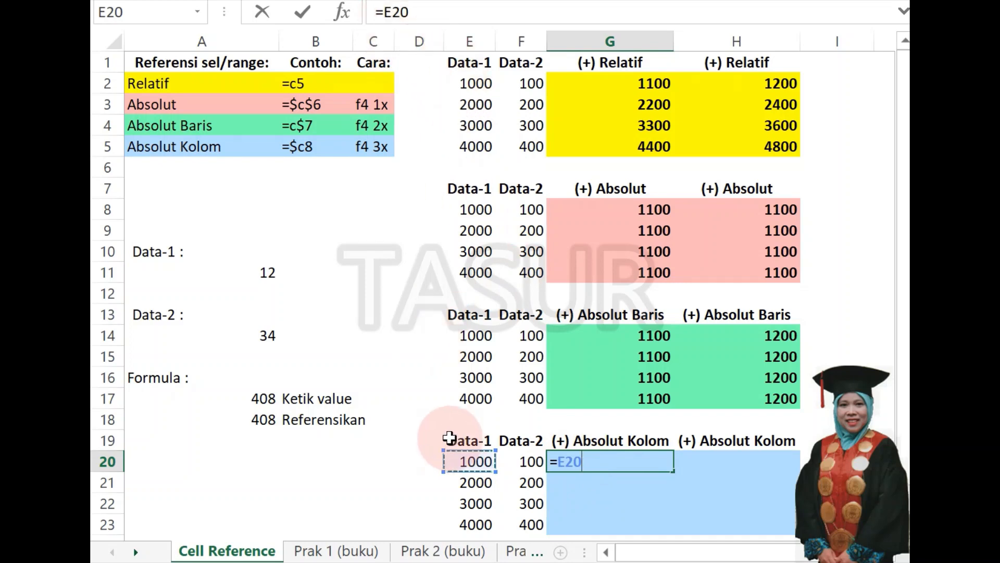
{"action": "key", "text": "F4"}
{"action": "key", "text": "F4"}
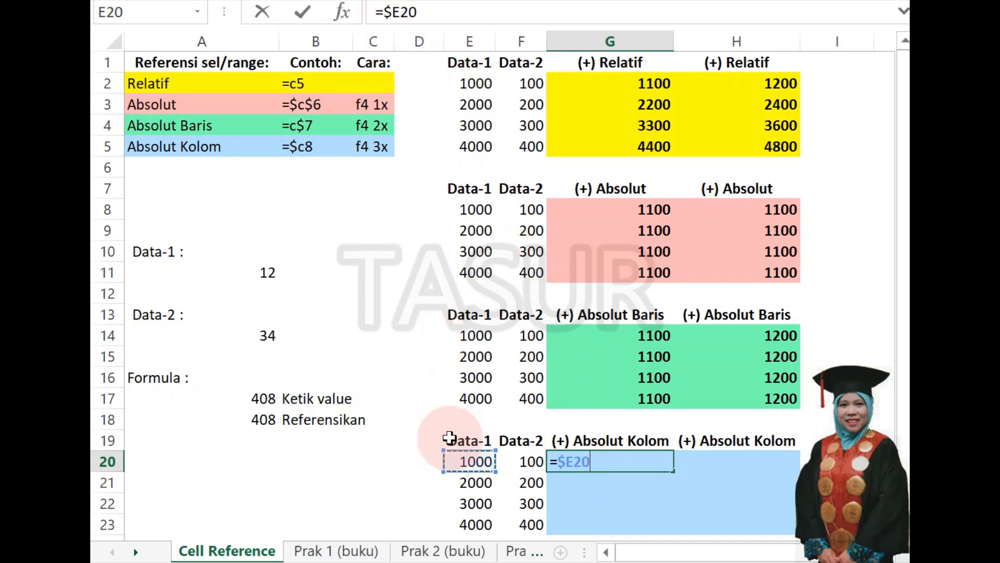
{"action": "key", "text": "F4"}
{"action": "key", "text": "F4"}
{"action": "key", "text": "F4"}
{"action": "key", "text": "F4"}
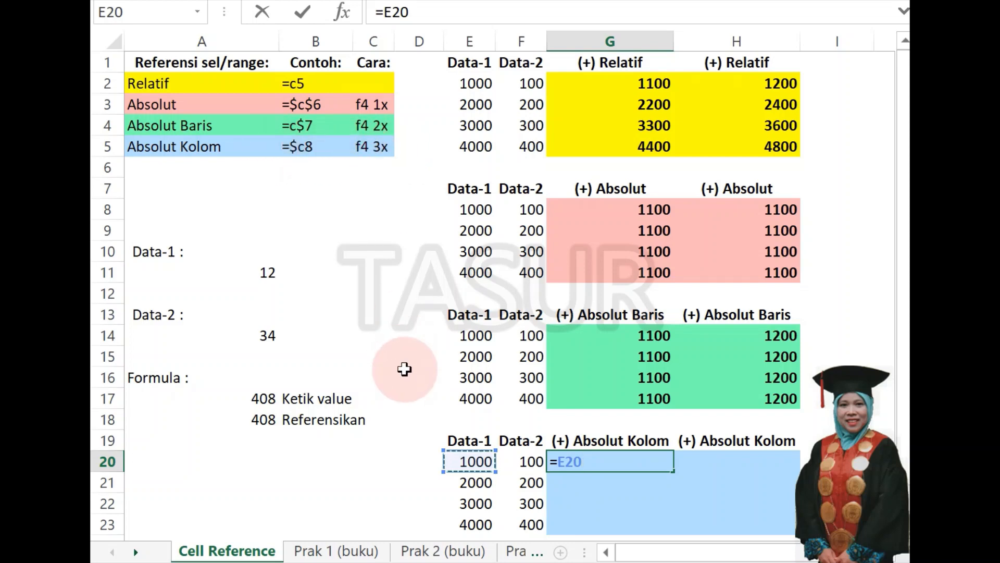
{"action": "key", "text": "F4"}
{"action": "key", "text": "F4"}
{"action": "key", "text": "F4"}
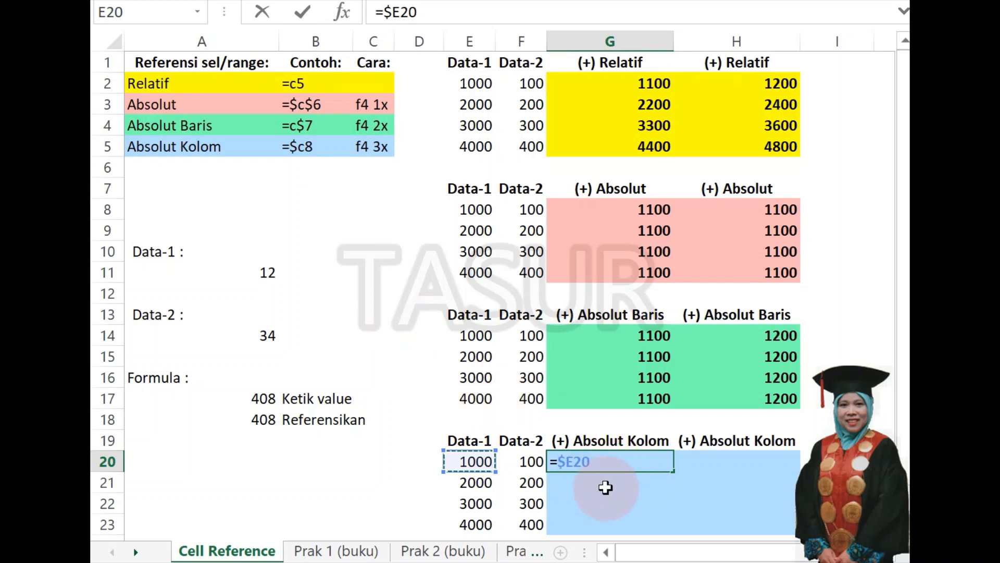
{"action": "key", "text": "F4"}
{"action": "key", "text": "F4"}
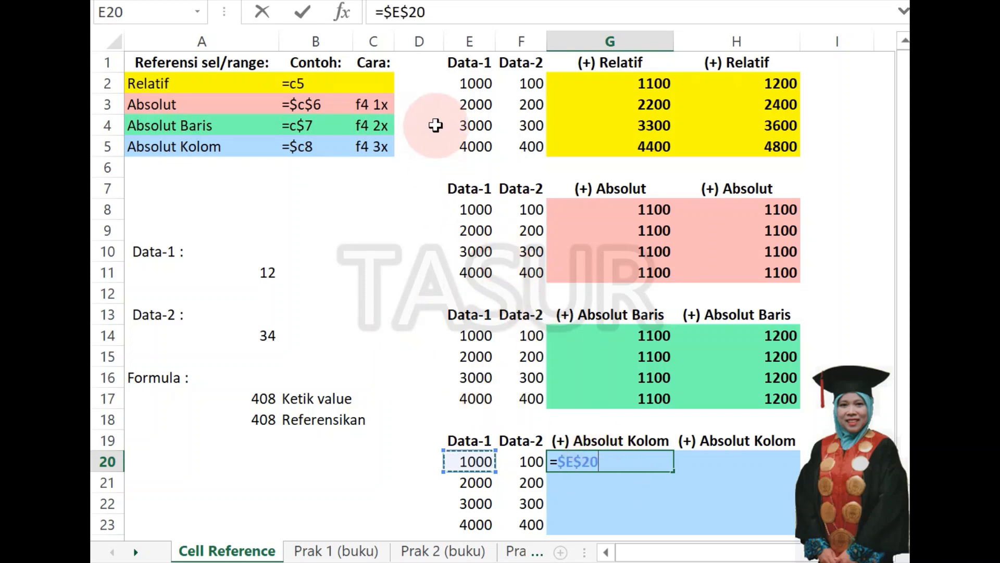
{"action": "key", "text": "F4"}
{"action": "key", "text": "F4"}
{"action": "key", "text": "F4"}
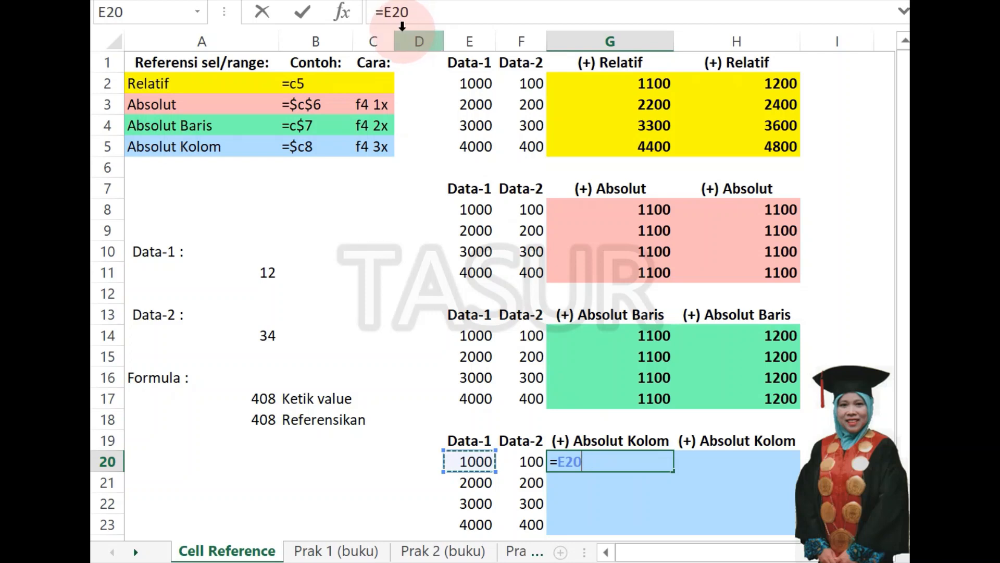
{"action": "key", "text": "F4"}
{"action": "key", "text": "F4"}
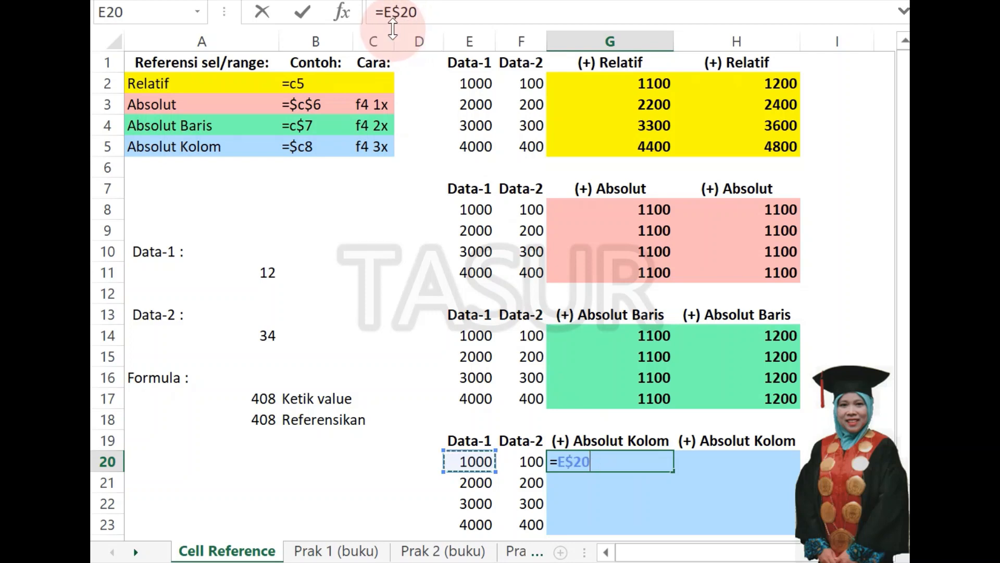
{"action": "key", "text": "F4"}
{"action": "key", "text": "F4"}
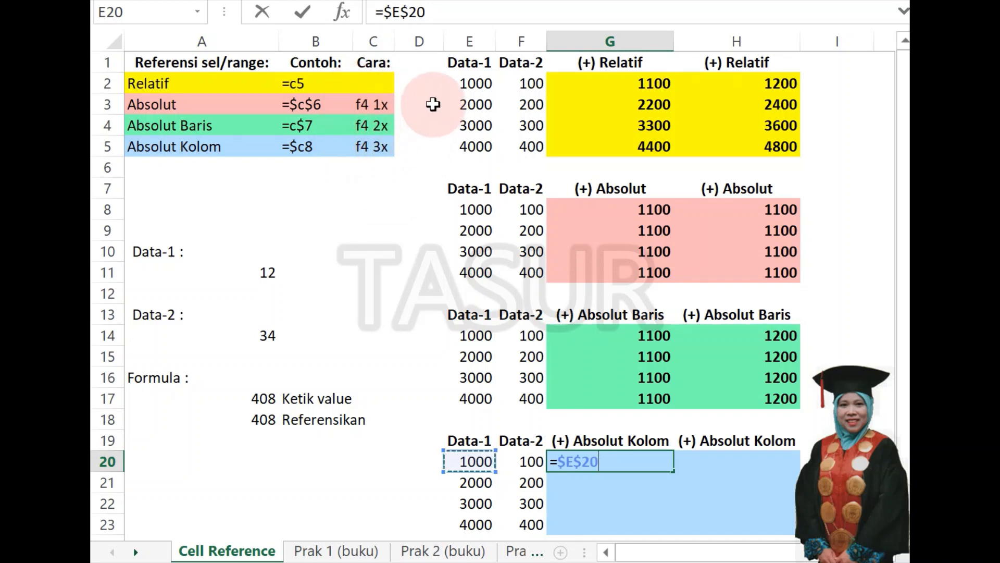
{"action": "key", "text": "F4"}
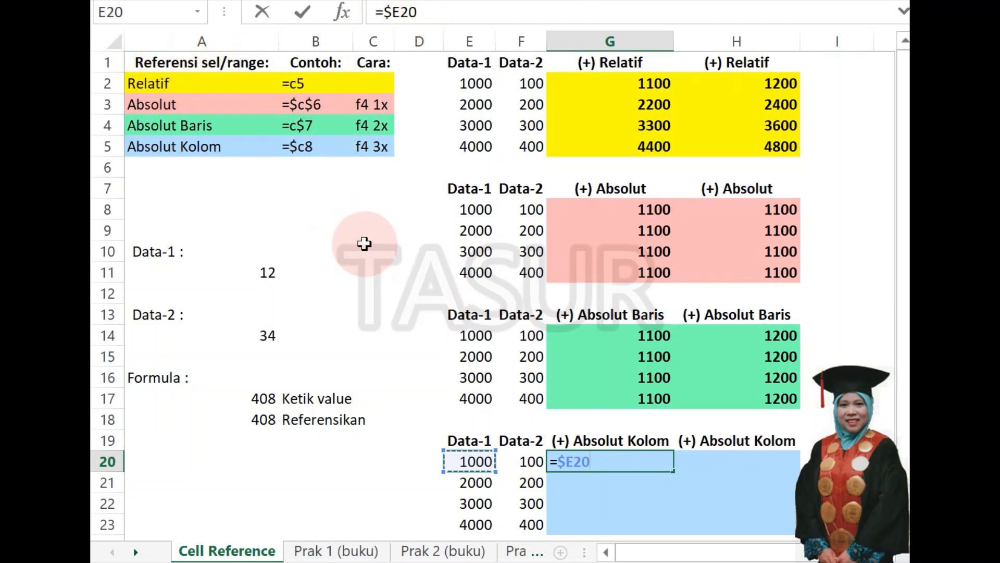
{"action": "key", "text": "F4"}
{"action": "key", "text": "F4"}
{"action": "key", "text": "F4"}
{"action": "key", "text": "F4"}
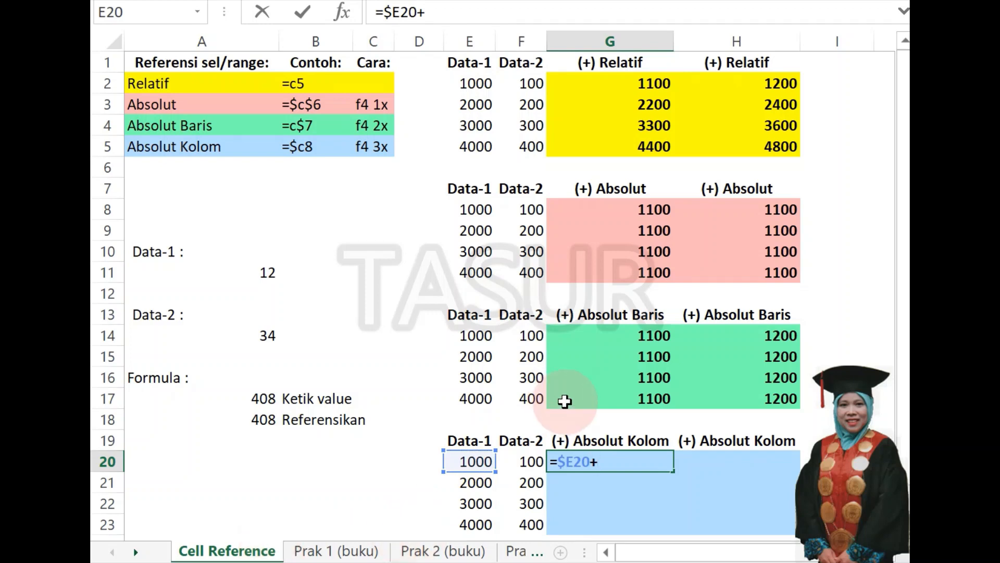
Add the absolute-column reference to F20 and enter the G20 formula as =$E20+$F20.
{"action": "left_click", "coordinate": [524, 460]}
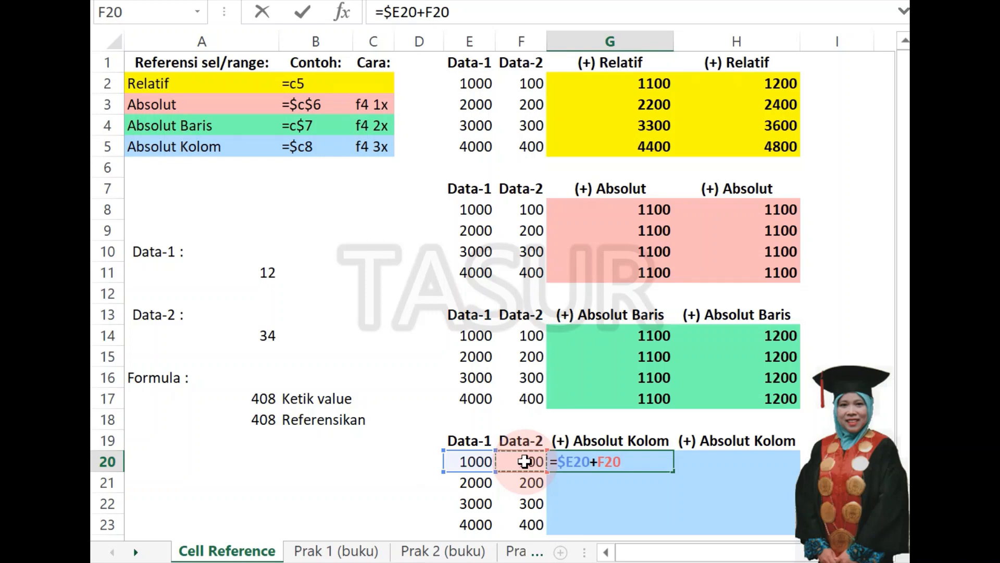
{"action": "key", "text": "F4"}
{"action": "key", "text": "F4"}
{"action": "key", "text": "F4"}
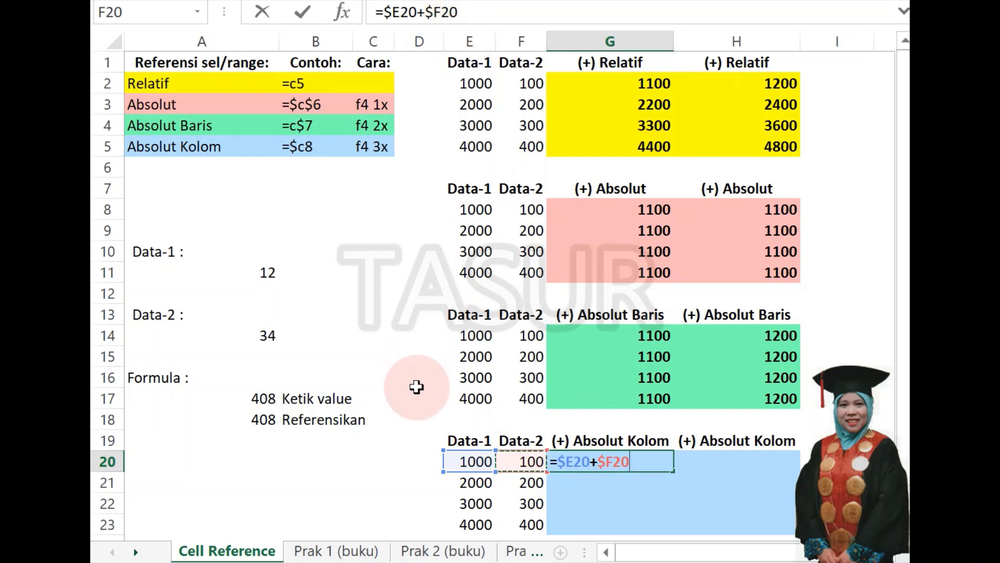
{"action": "key", "text": "Return"}
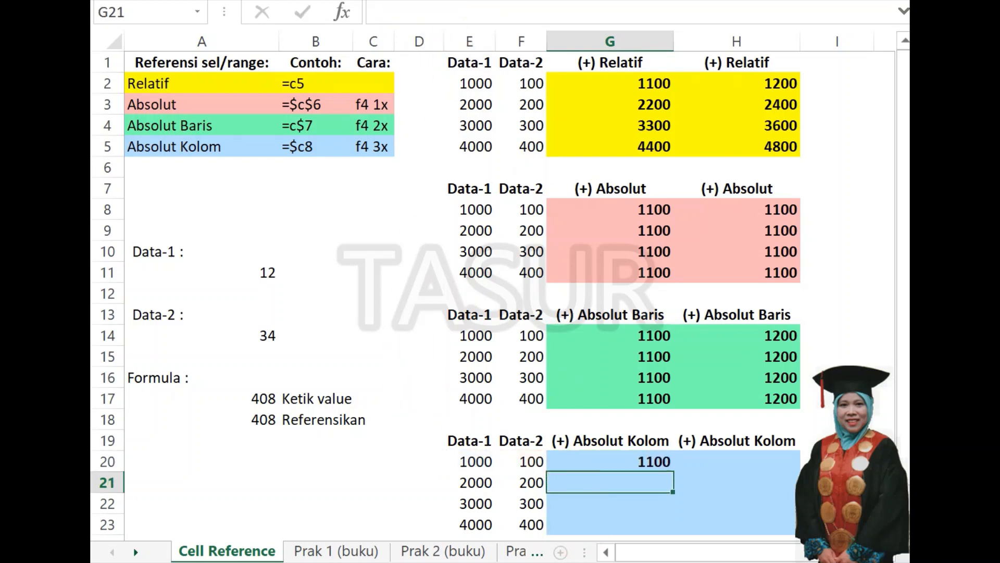
Copy the G20 formula down to G23 and across to H20:H23 to fill the blue Absolut Kolom block.
{"action": "left_click", "coordinate": [628, 462]}
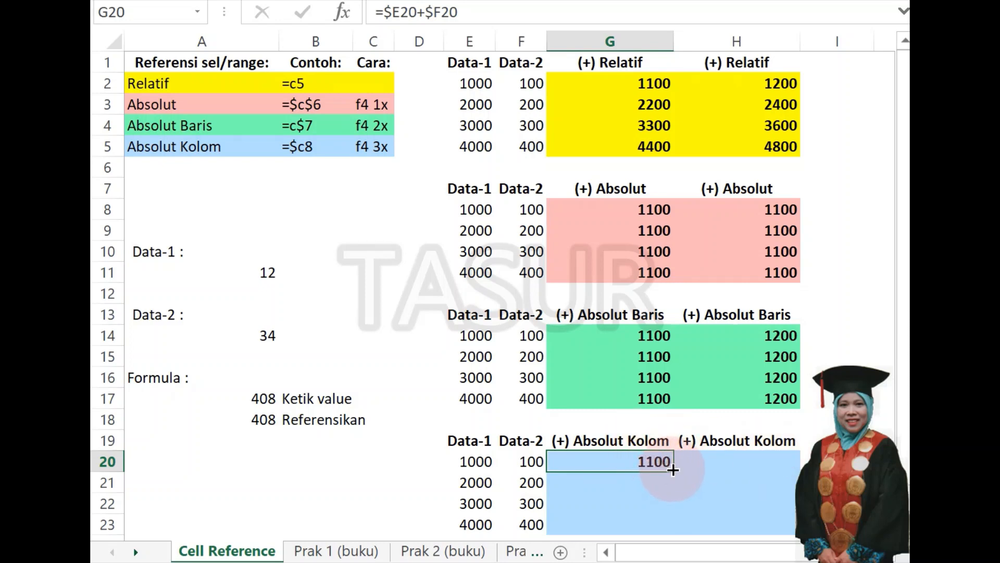
{"action": "left_click_drag", "start_coordinate": [671, 470], "coordinate": [667, 530]}
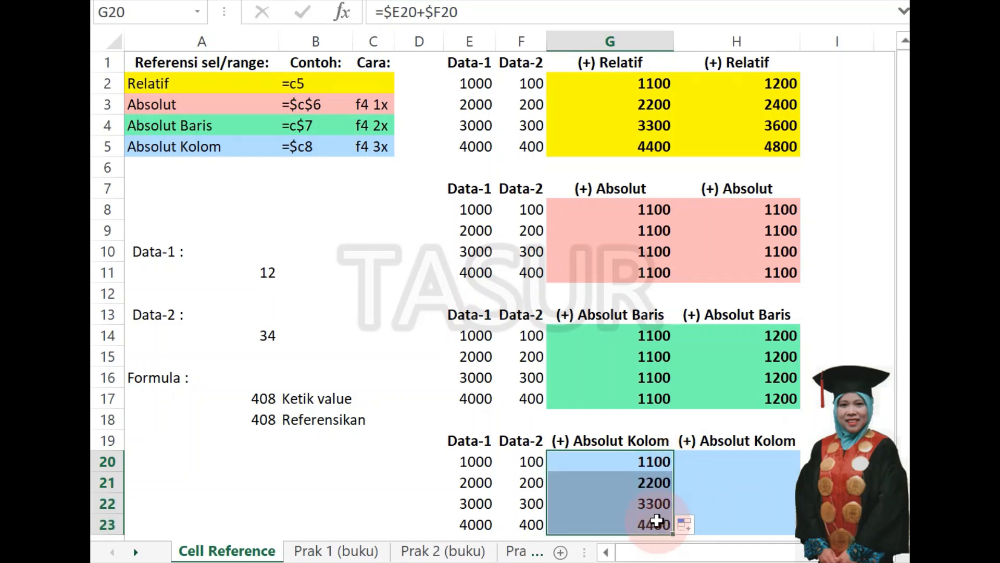
{"action": "left_click_drag", "start_coordinate": [673, 535], "coordinate": [781, 528]}
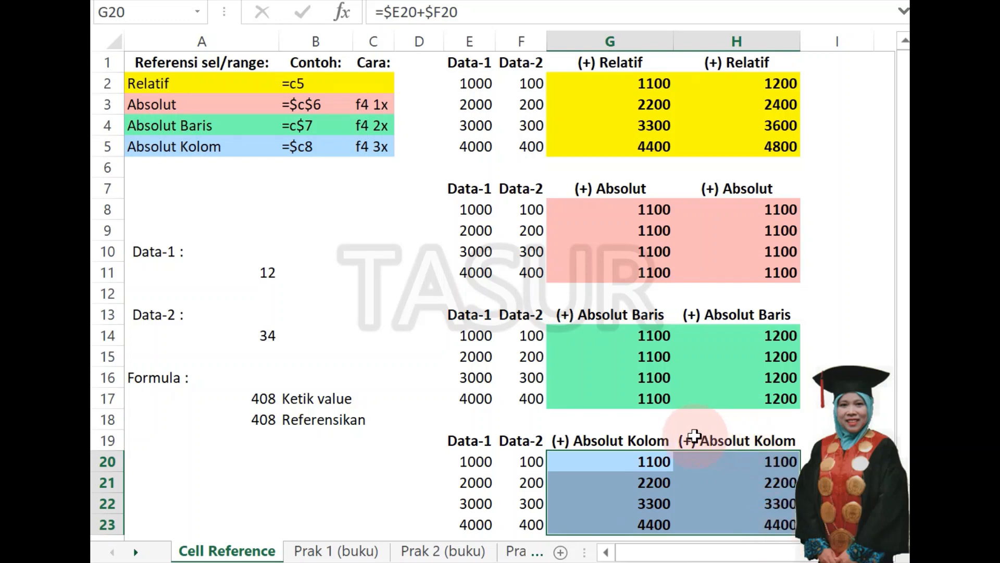
Compare the formulas in G20 and G21 repeatedly to see how the absolute-column references behave when copied down.
{"action": "left_click", "coordinate": [650, 460]}
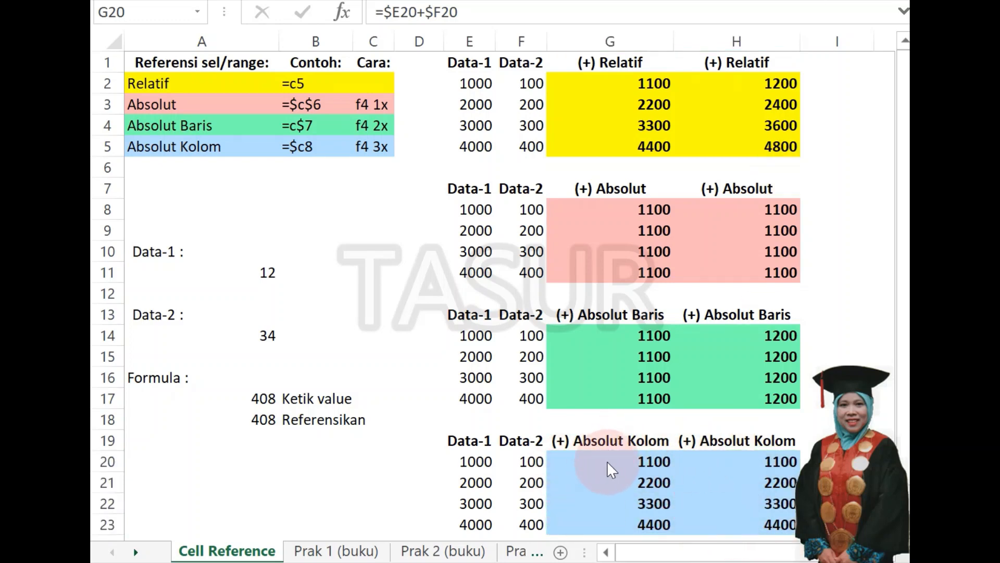
{"action": "left_click", "coordinate": [607, 461]}
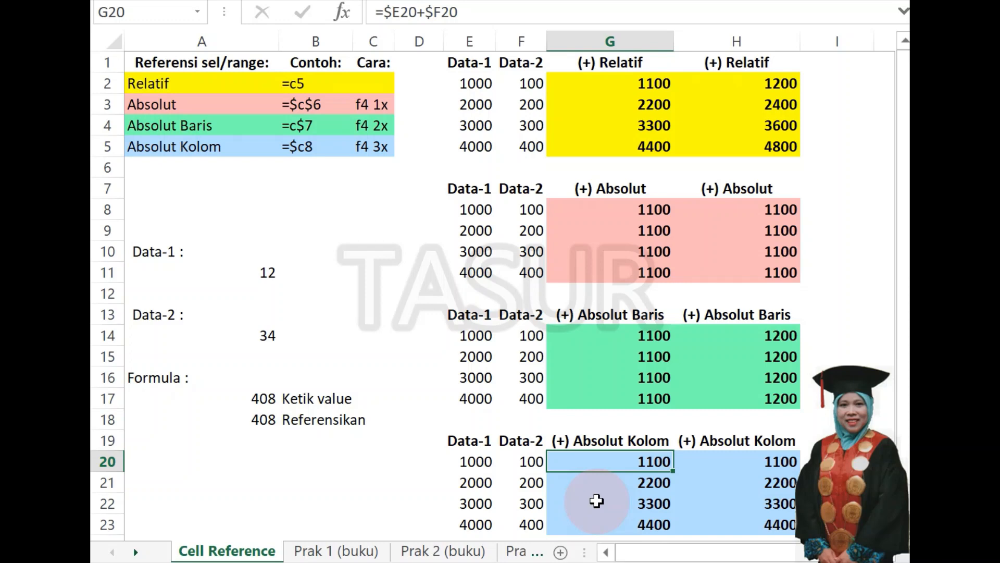
{"action": "left_click", "coordinate": [627, 466]}
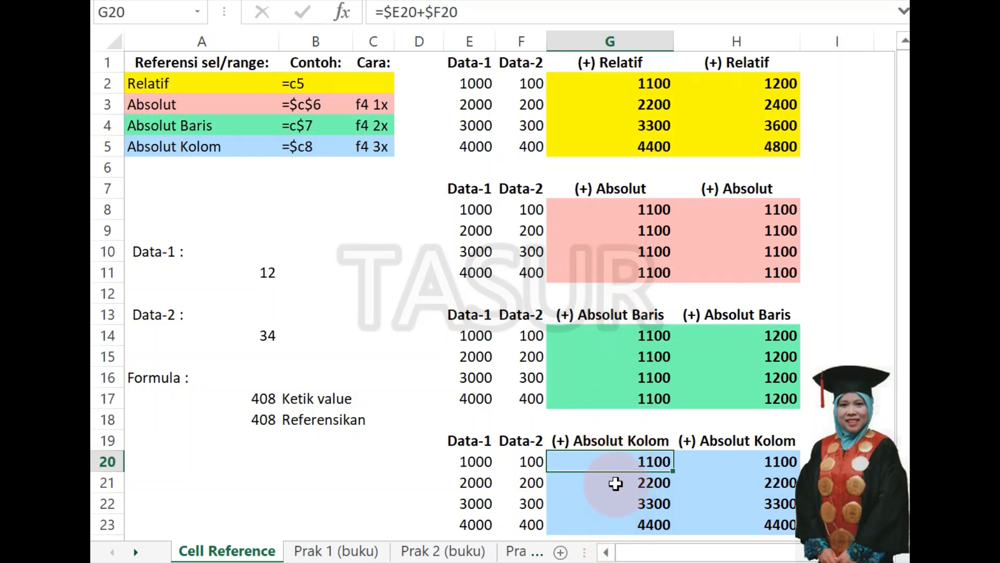
{"action": "left_click", "coordinate": [614, 484]}
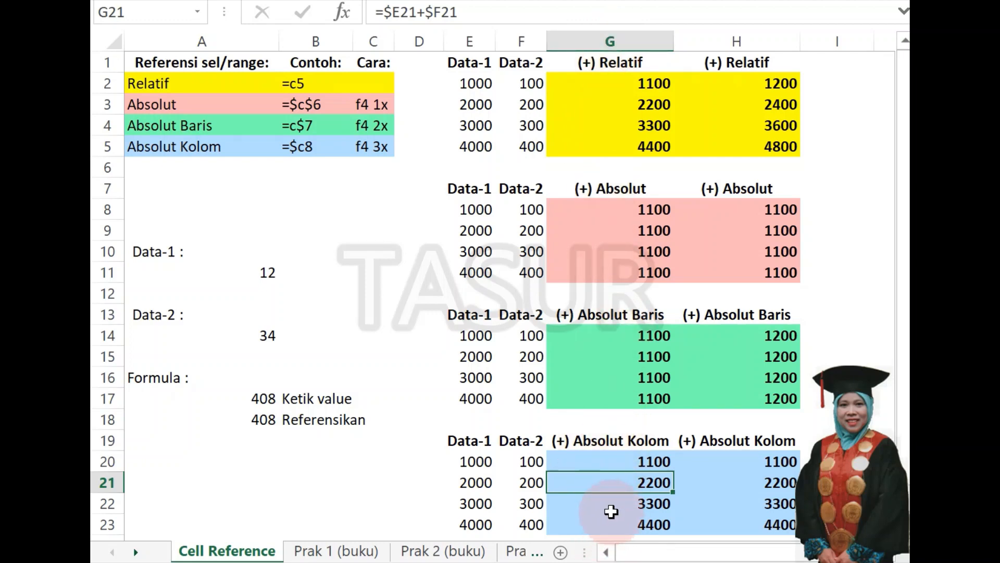
{"action": "left_click", "coordinate": [602, 461]}
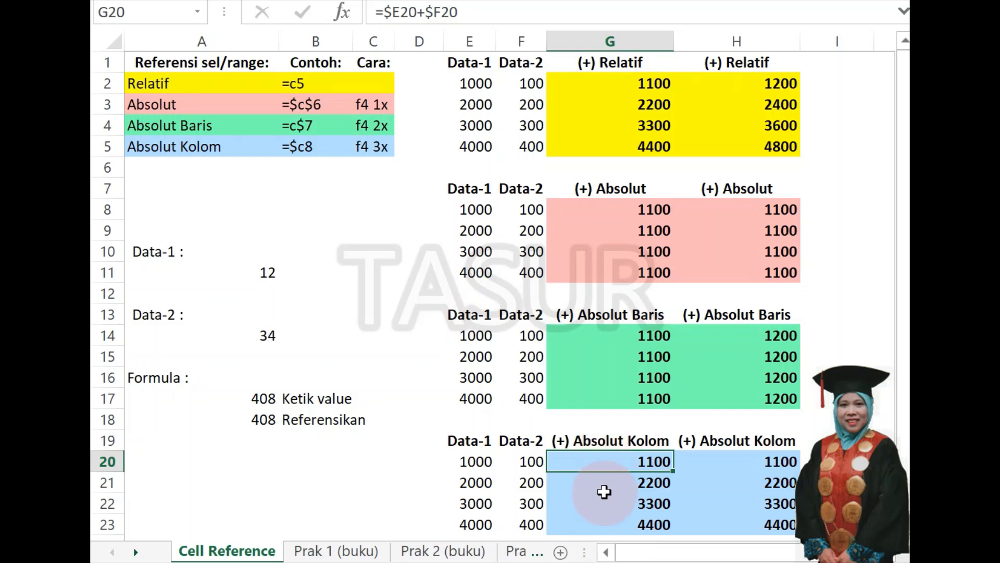
{"action": "left_click", "coordinate": [603, 485]}
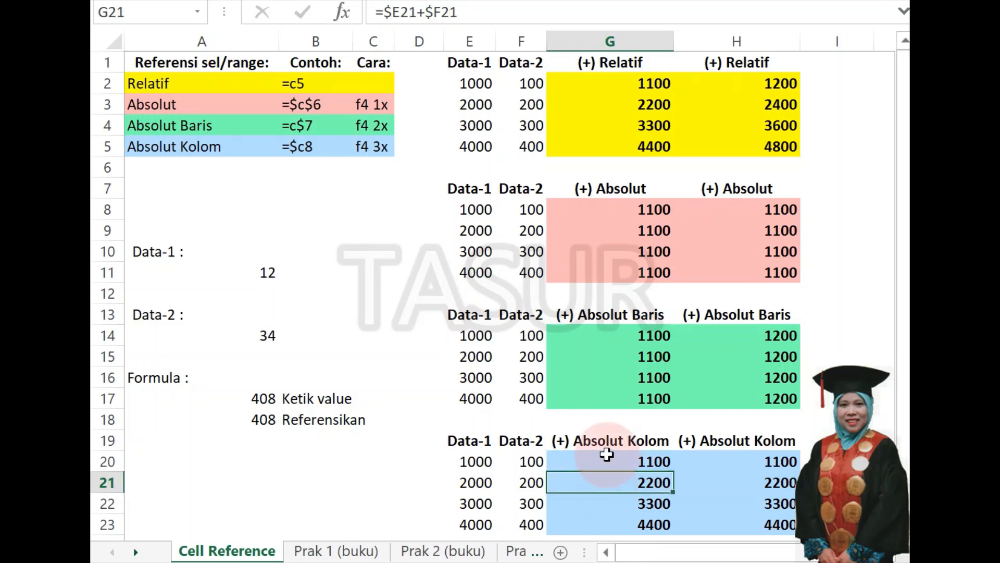
{"action": "left_click", "coordinate": [605, 461]}
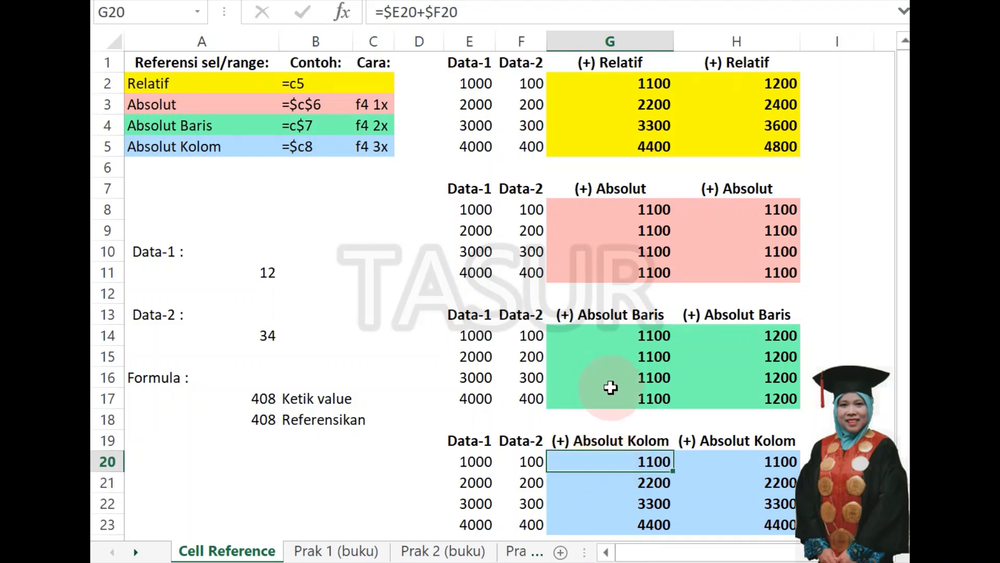
{"action": "left_click", "coordinate": [608, 482]}
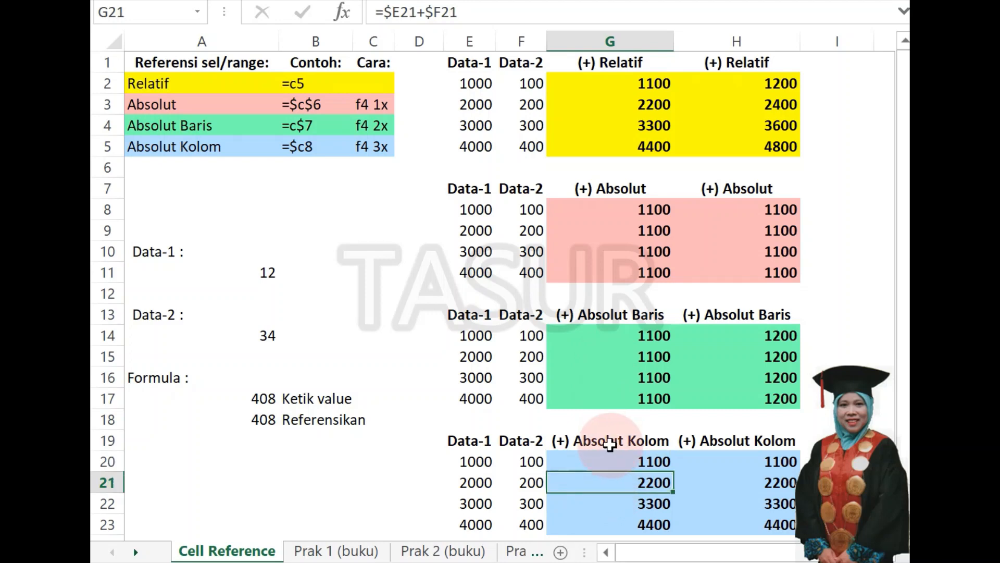
{"action": "left_click", "coordinate": [607, 462]}
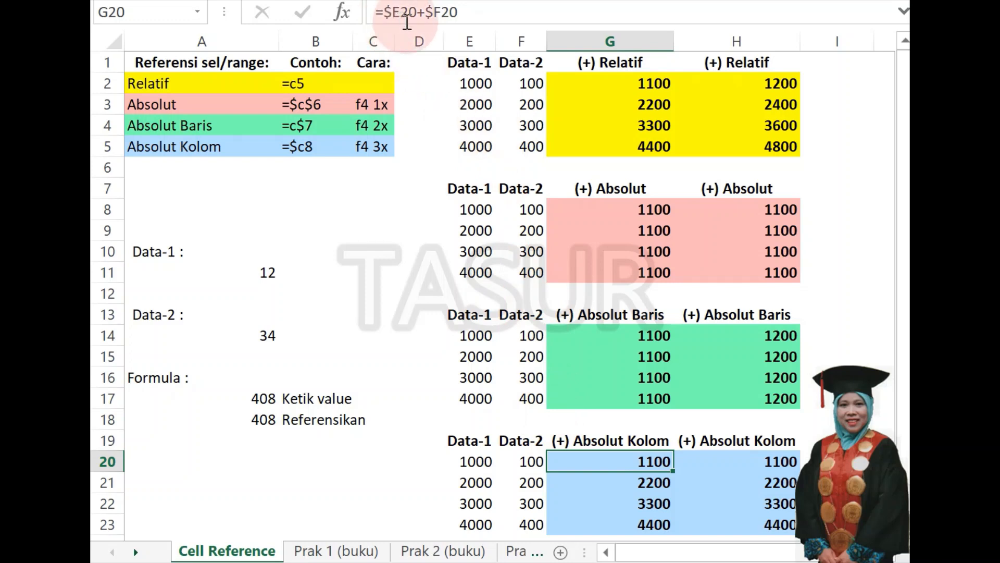
{"action": "left_click", "coordinate": [649, 484]}
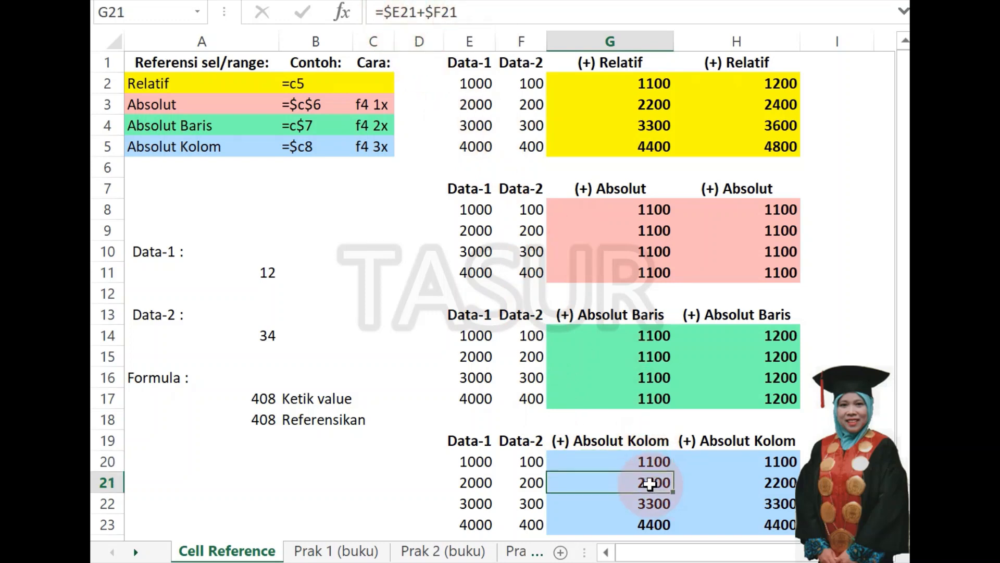
{"action": "left_click", "coordinate": [636, 459]}
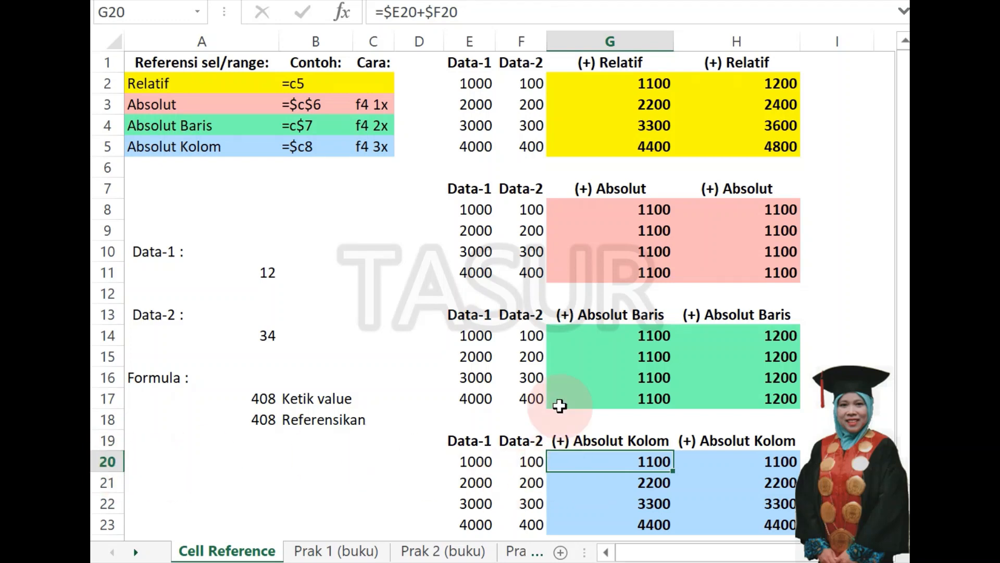
{"action": "left_click", "coordinate": [608, 487]}
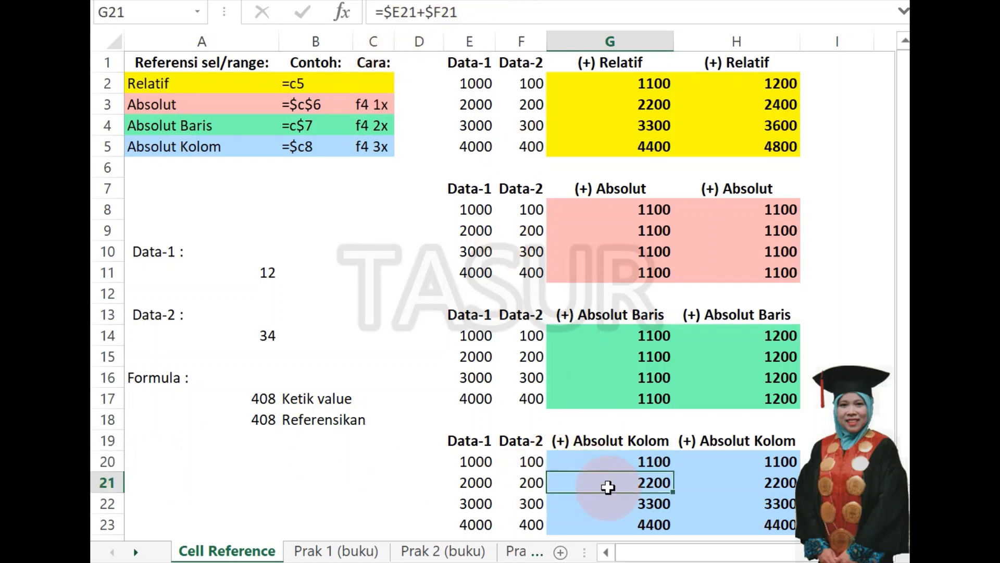
{"action": "left_click", "coordinate": [597, 458]}
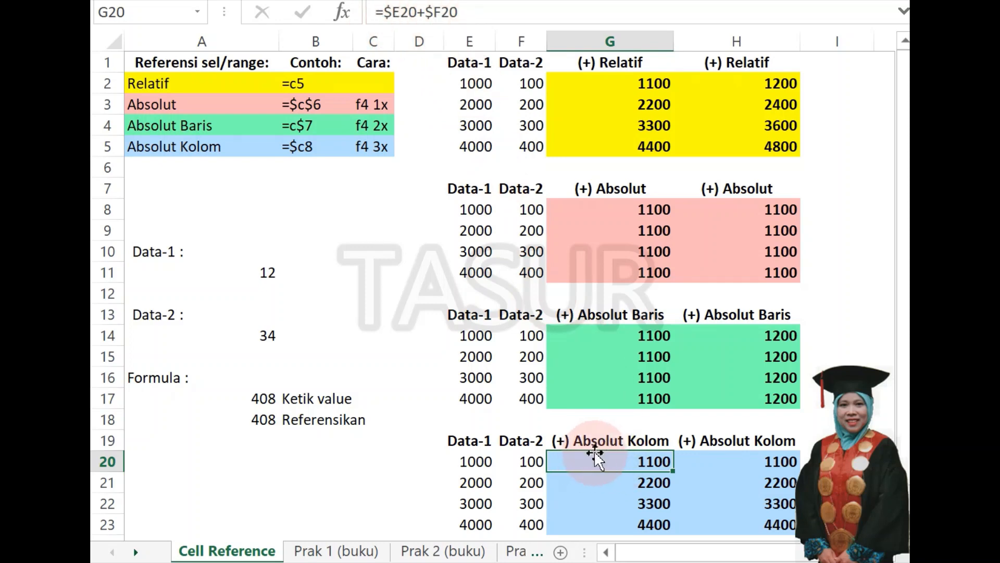
{"action": "left_click", "coordinate": [599, 483]}
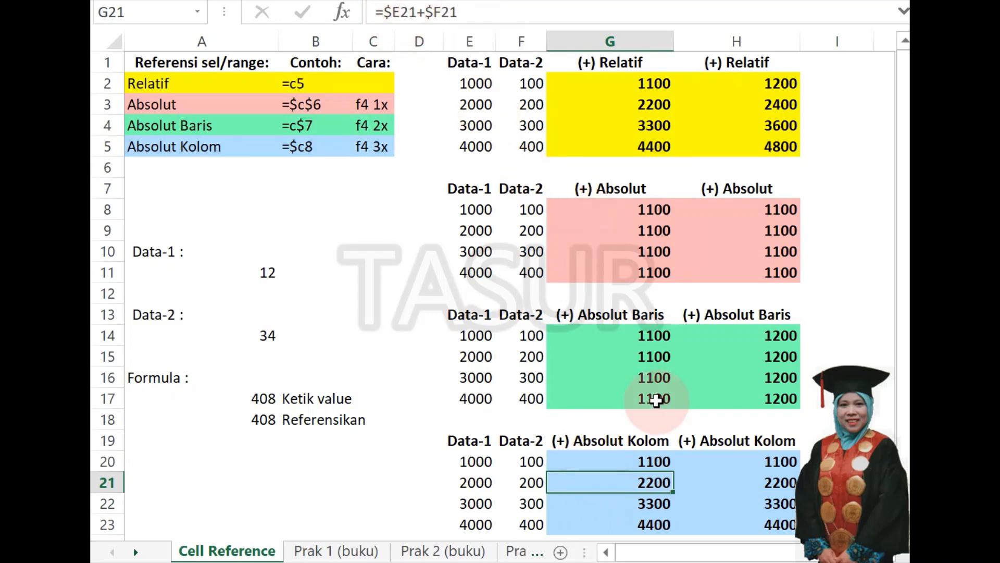
Examine the formulas in G20 to G23 cell by cell to see which reference parts change down the Absolut Kolom column.
{"action": "left_click", "coordinate": [636, 505]}
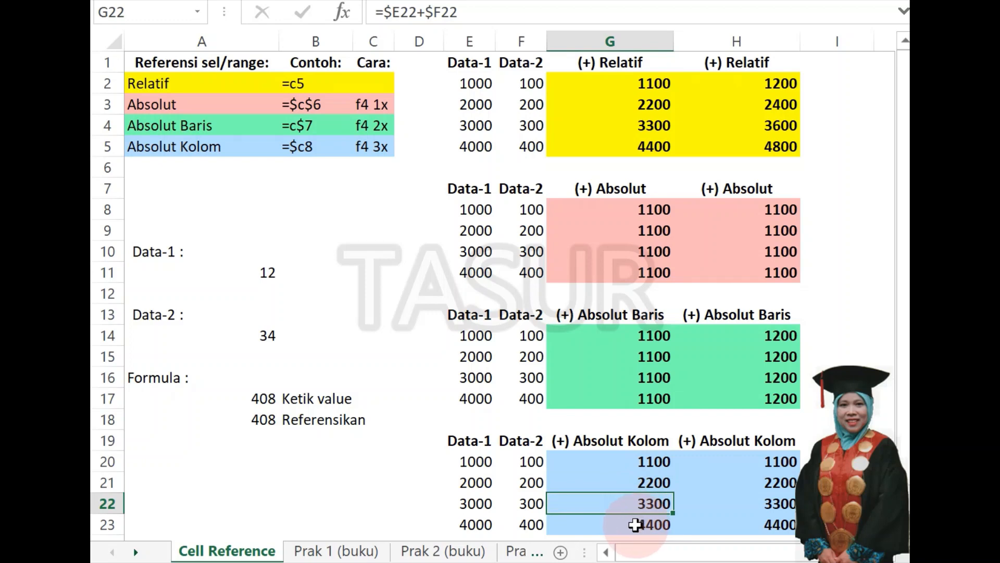
{"action": "left_click", "coordinate": [636, 525]}
{"action": "left_click", "coordinate": [636, 462]}
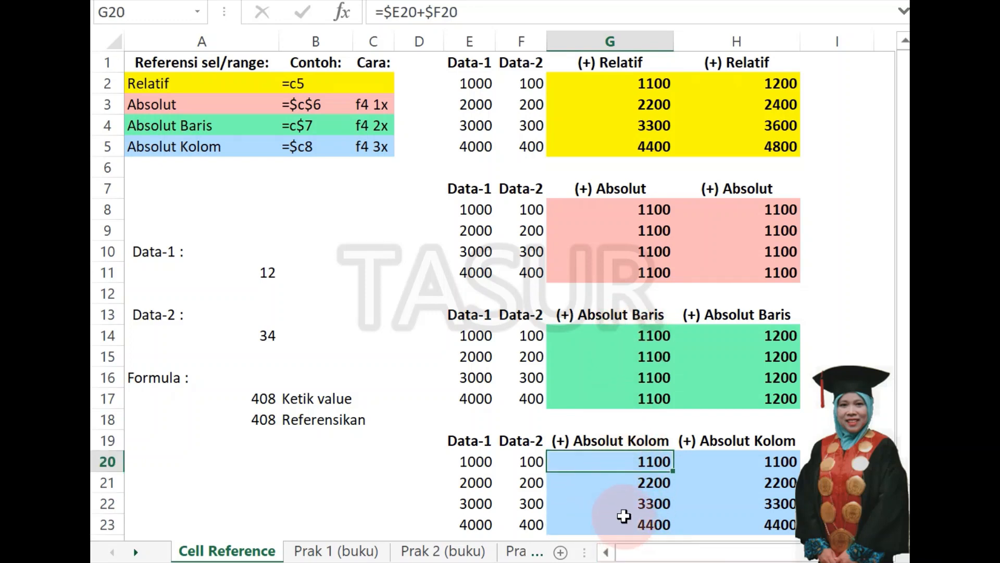
{"action": "left_click", "coordinate": [629, 480]}
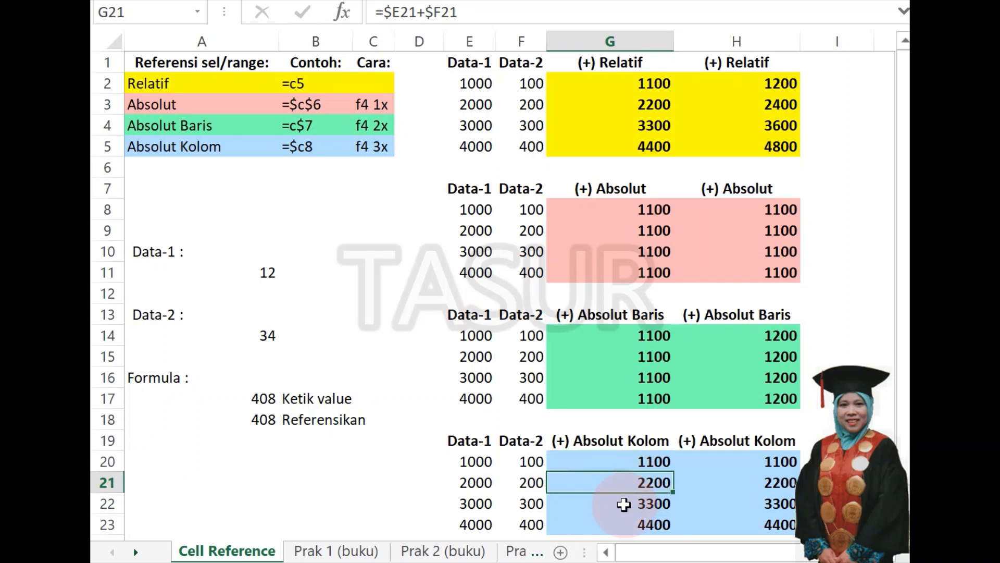
{"action": "left_click", "coordinate": [624, 504]}
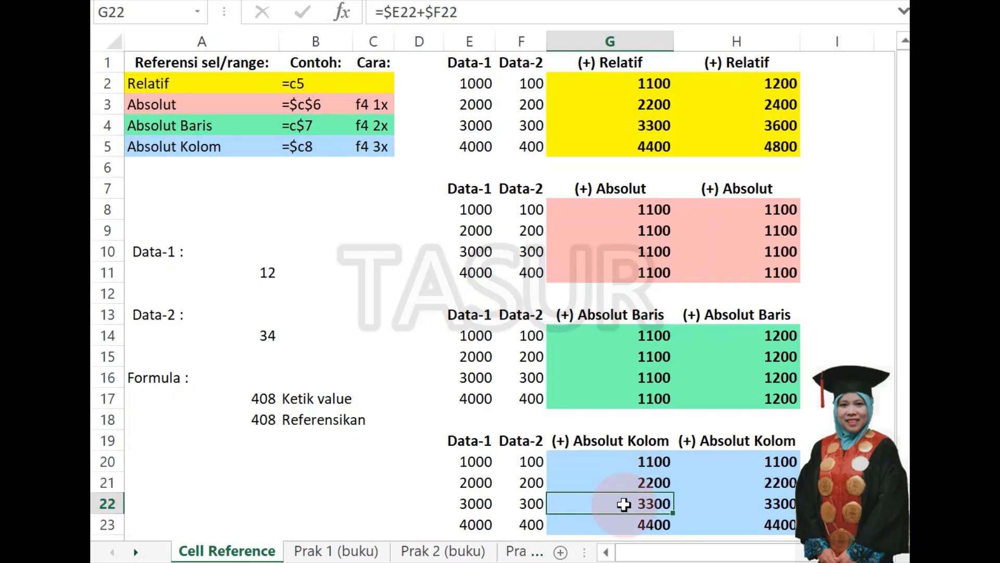
{"action": "left_click", "coordinate": [627, 466]}
{"action": "left_click", "coordinate": [625, 484]}
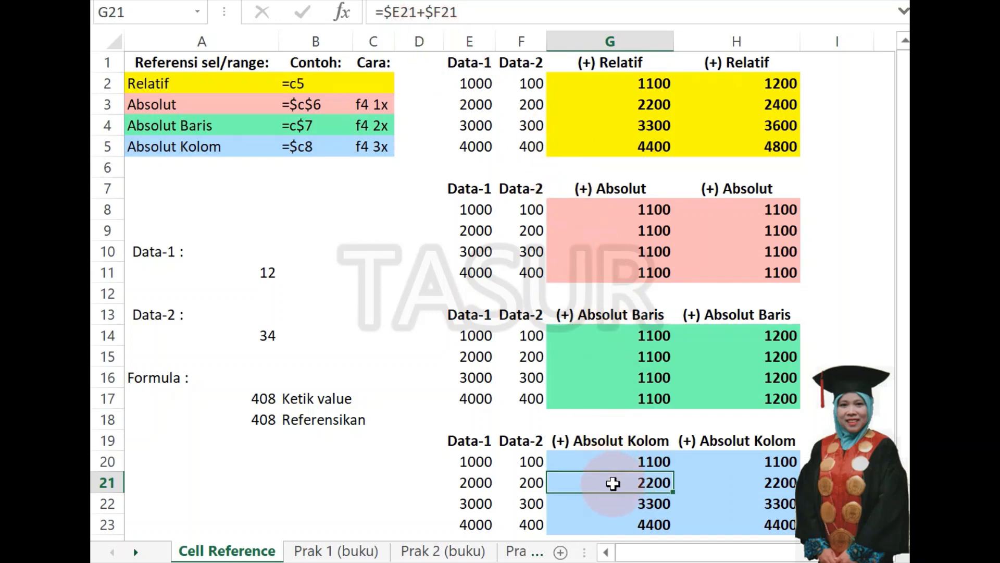
{"action": "left_click", "coordinate": [616, 504]}
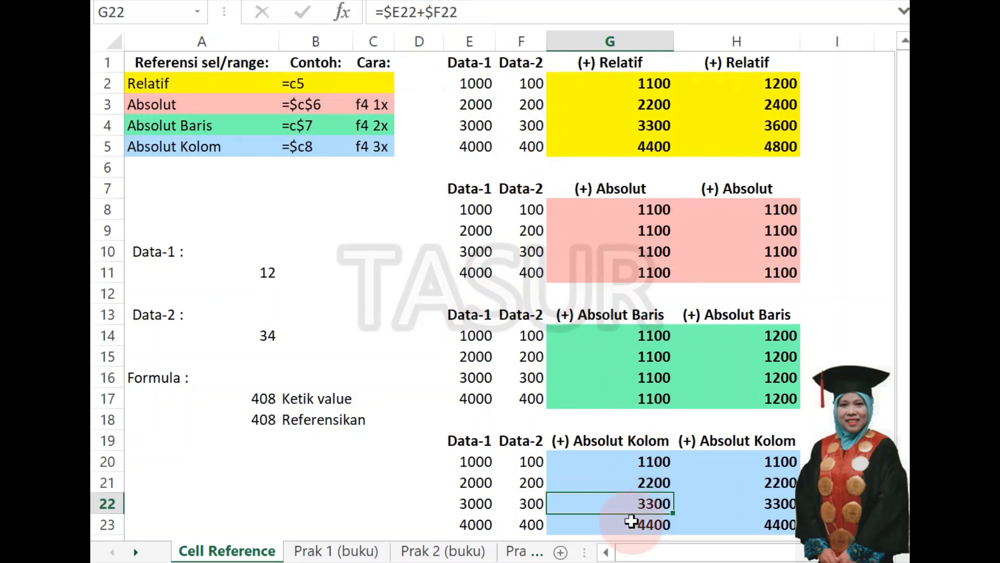
{"action": "left_click", "coordinate": [630, 524]}
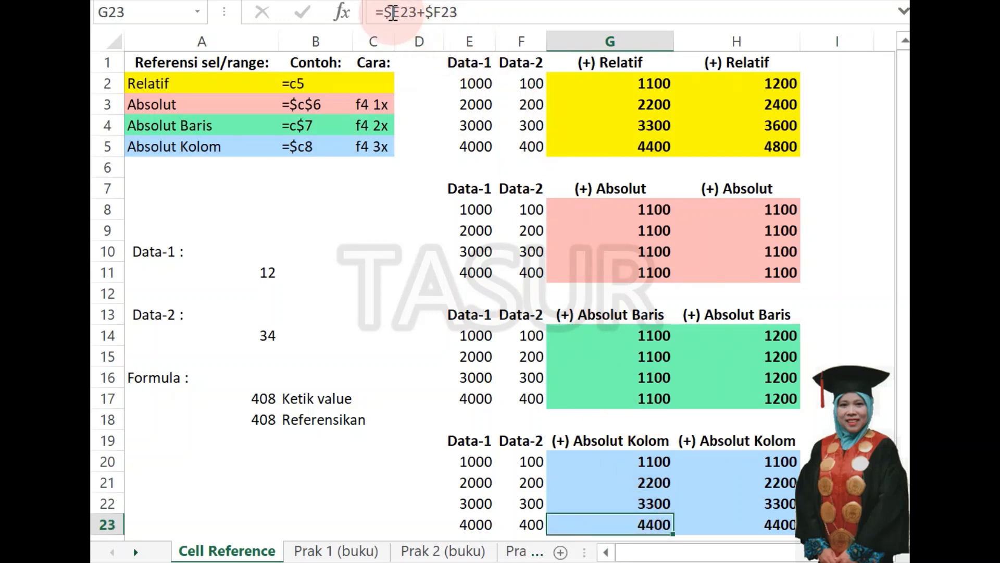
{"action": "left_click", "coordinate": [618, 468]}
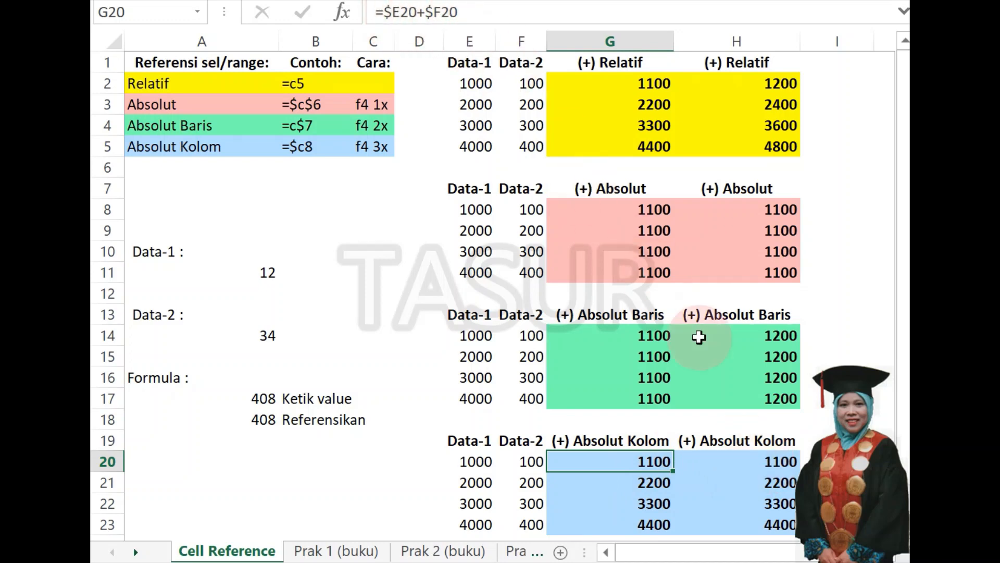
Compare the formulas in G20 and H20 to see how the absolute-column references behave when copied across.
{"action": "left_click", "coordinate": [740, 460]}
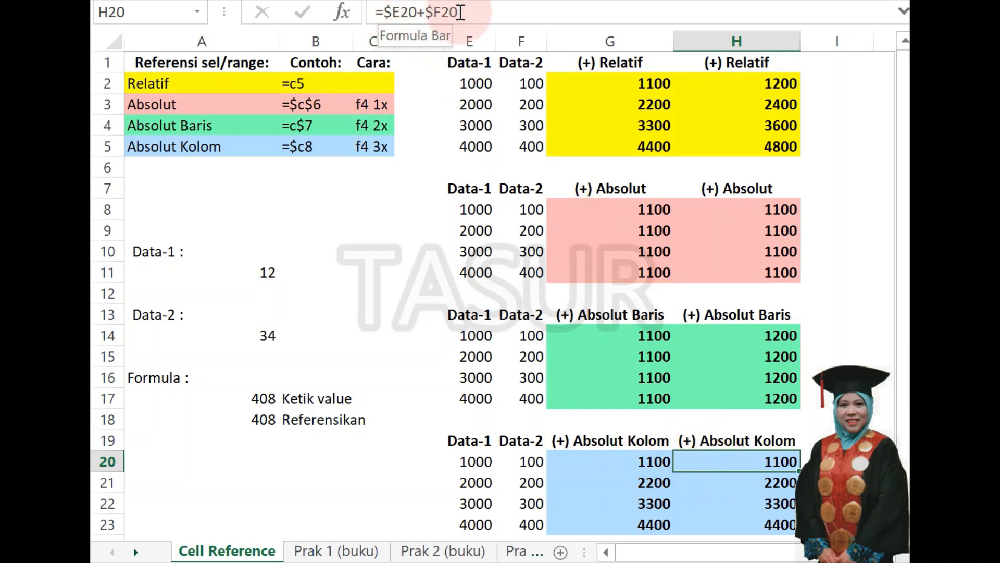
{"action": "left_click", "coordinate": [644, 461]}
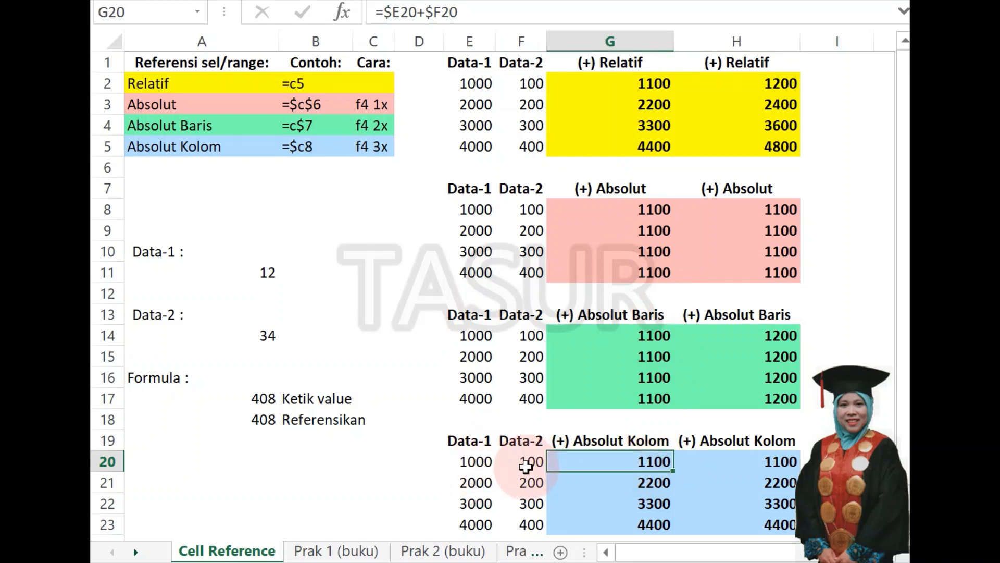
{"action": "left_click", "coordinate": [730, 462]}
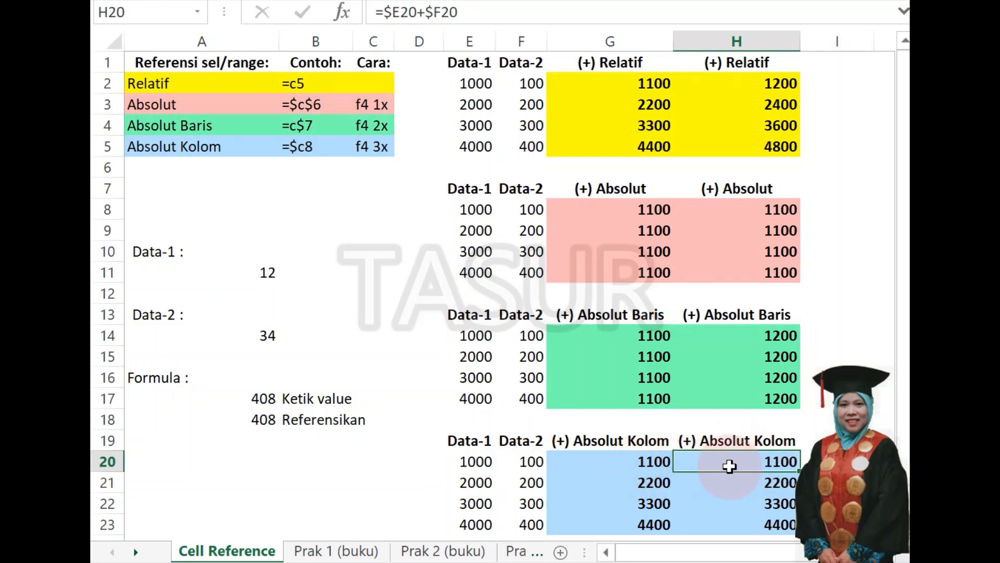
Compare the formulas in H20 and H21 repeatedly to see how the row numbers behave when copied down.
{"action": "left_click", "coordinate": [778, 474]}
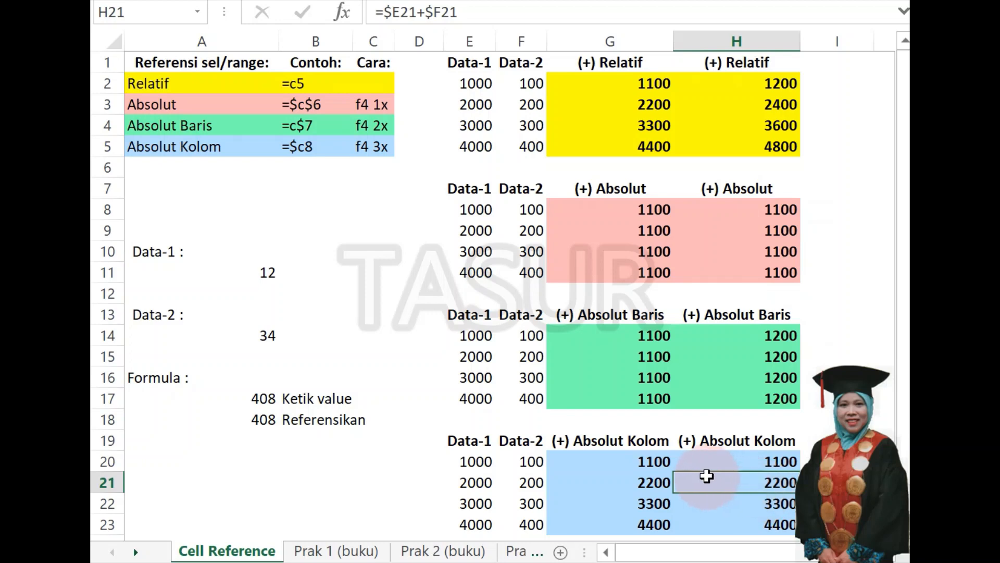
{"action": "left_click", "coordinate": [742, 467]}
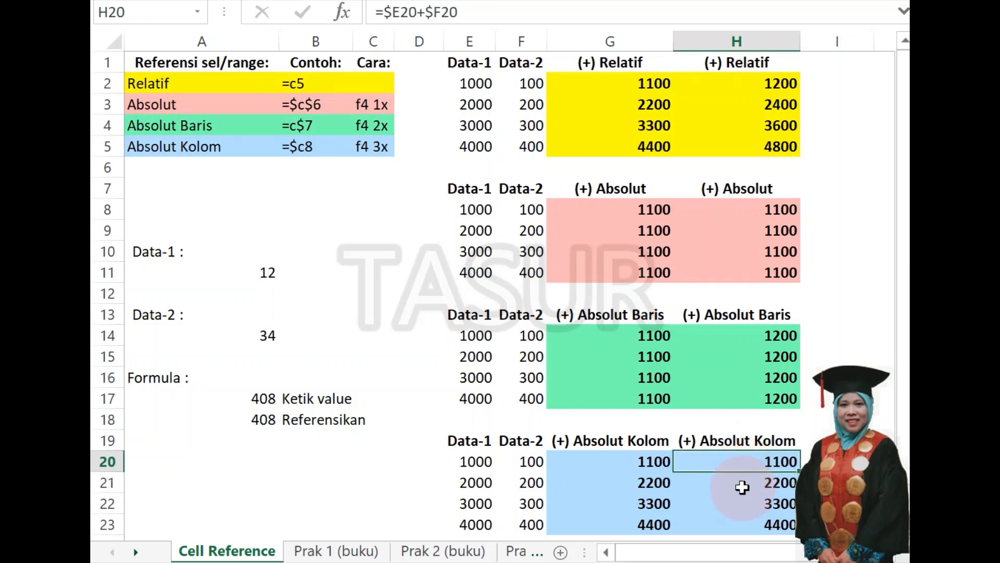
{"action": "left_click_drag", "start_coordinate": [743, 484], "coordinate": [734, 450]}
{"action": "key", "text": "Up"}
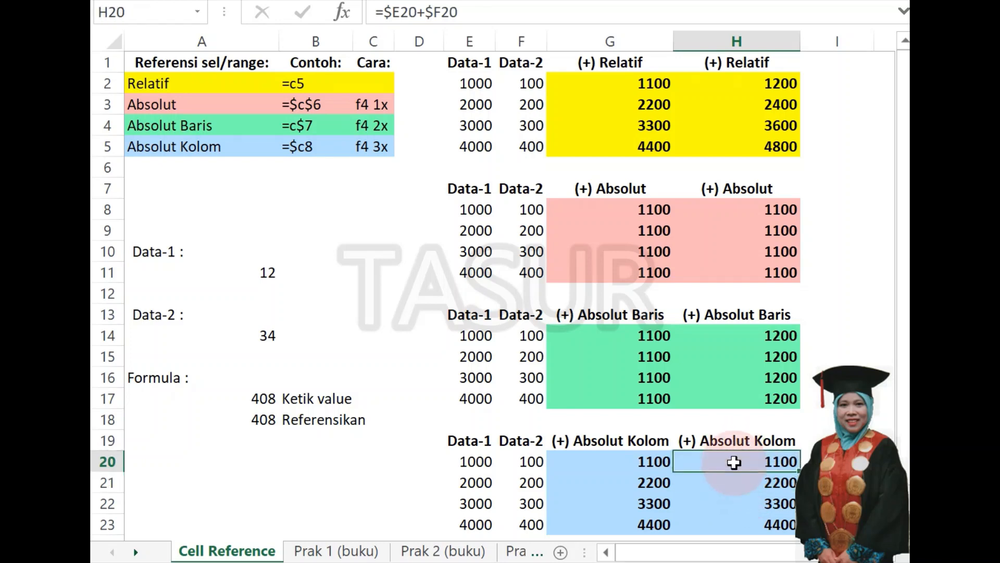
{"action": "key", "text": "Down"}
{"action": "key", "text": "Up"}
{"action": "key", "text": "Down"}
{"action": "key", "text": "Up"}
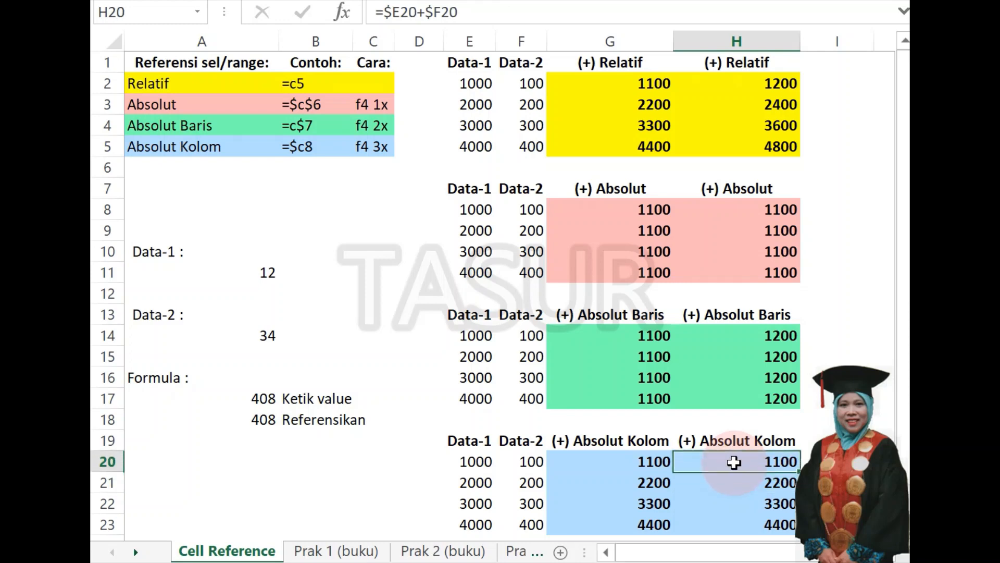
{"action": "key", "text": "Down"}
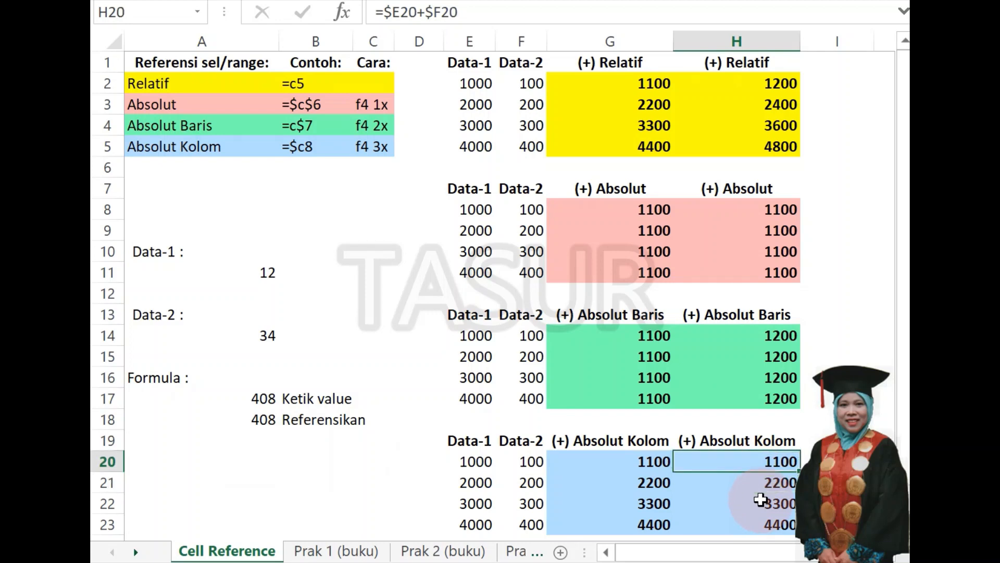
Check the original formula in G20 against the copied formulas in H21 and H22.
{"action": "left_click", "coordinate": [646, 460]}
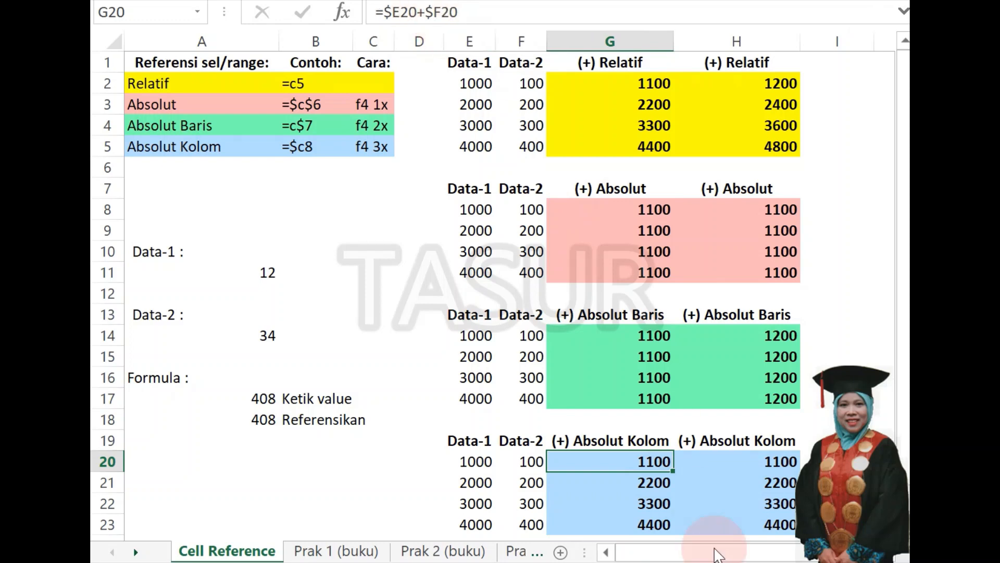
{"action": "left_click", "coordinate": [757, 479]}
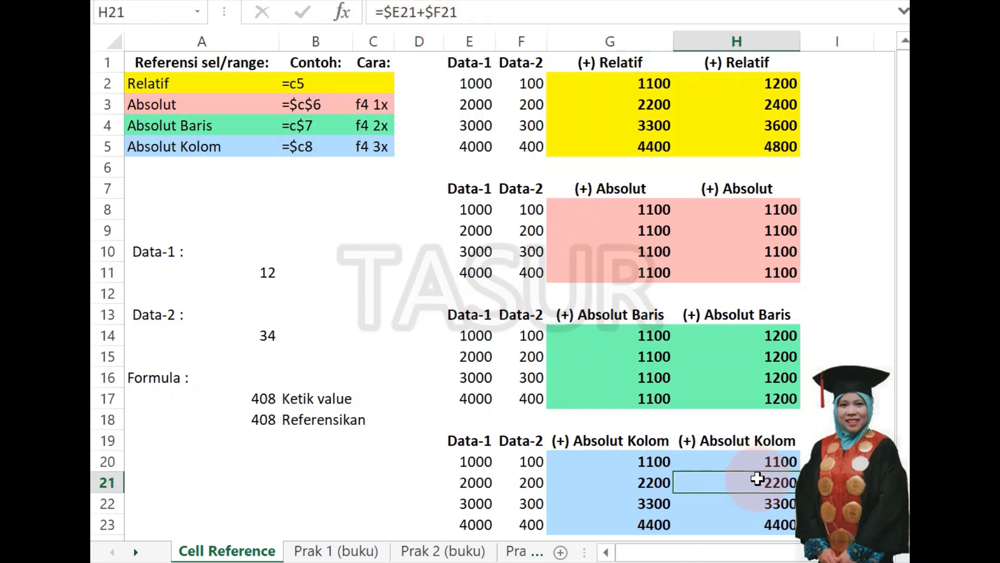
{"action": "mouse_move", "coordinate": [759, 484]}
{"action": "left_mouse_down"}
{"action": "mouse_move", "coordinate": [752, 462]}
{"action": "mouse_move", "coordinate": [754, 491]}
{"action": "left_mouse_up"}
{"action": "left_click", "coordinate": [653, 463]}
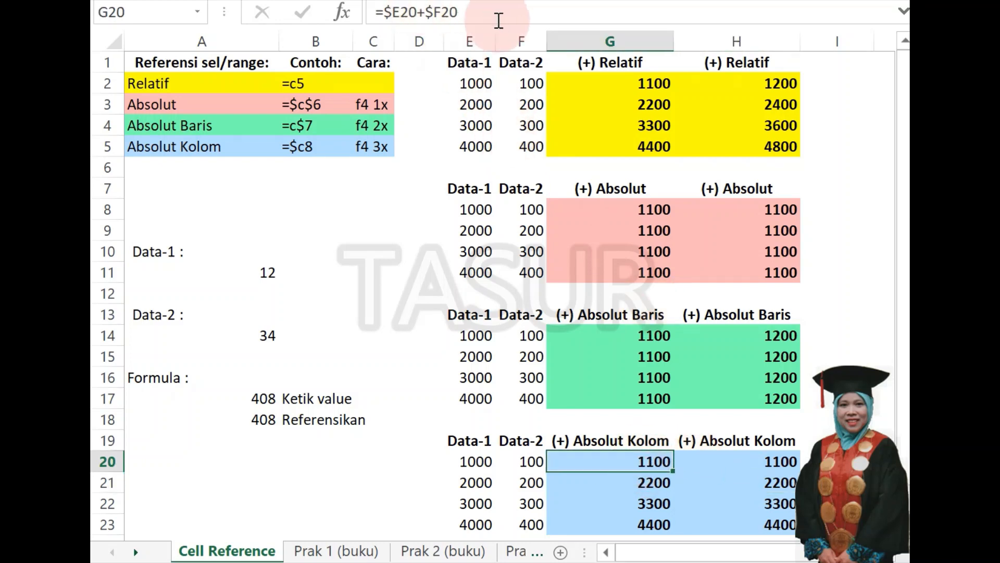
{"action": "left_click", "coordinate": [772, 488]}
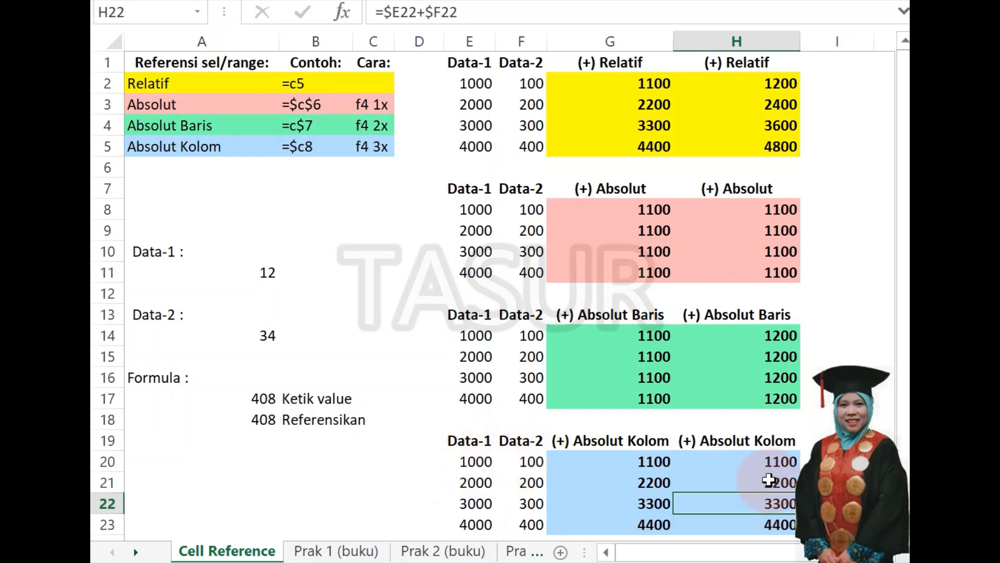
{"action": "left_click", "coordinate": [770, 462]}
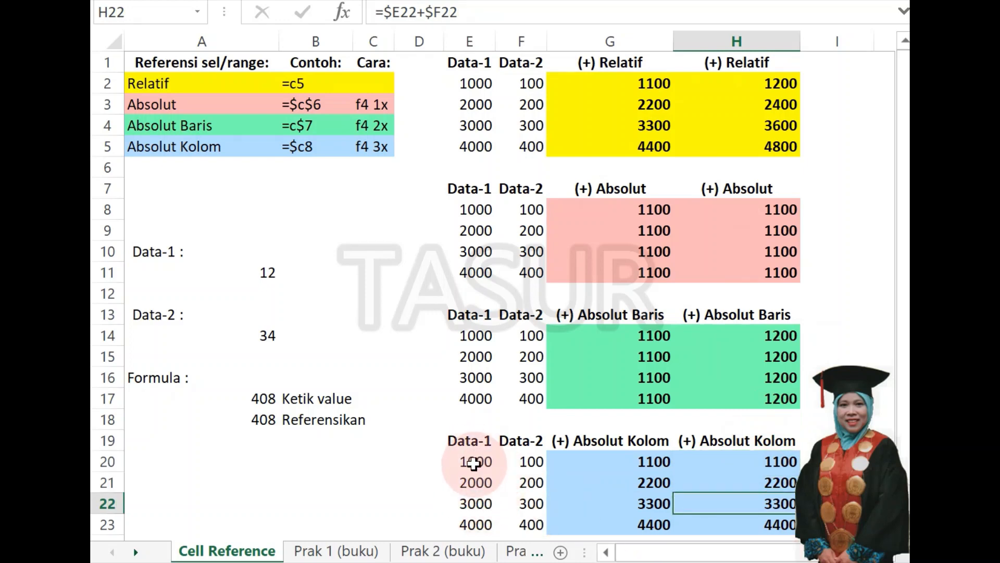
Review the copied formulas in H20 to H23 of the second Absolut Kolom column.
{"action": "left_click", "coordinate": [742, 463]}
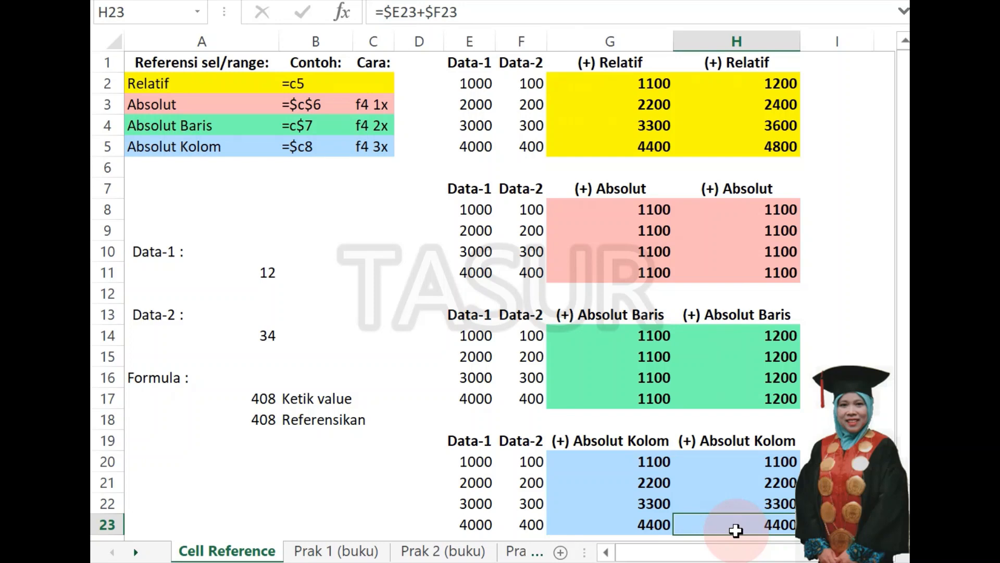
{"action": "left_click", "coordinate": [741, 463]}
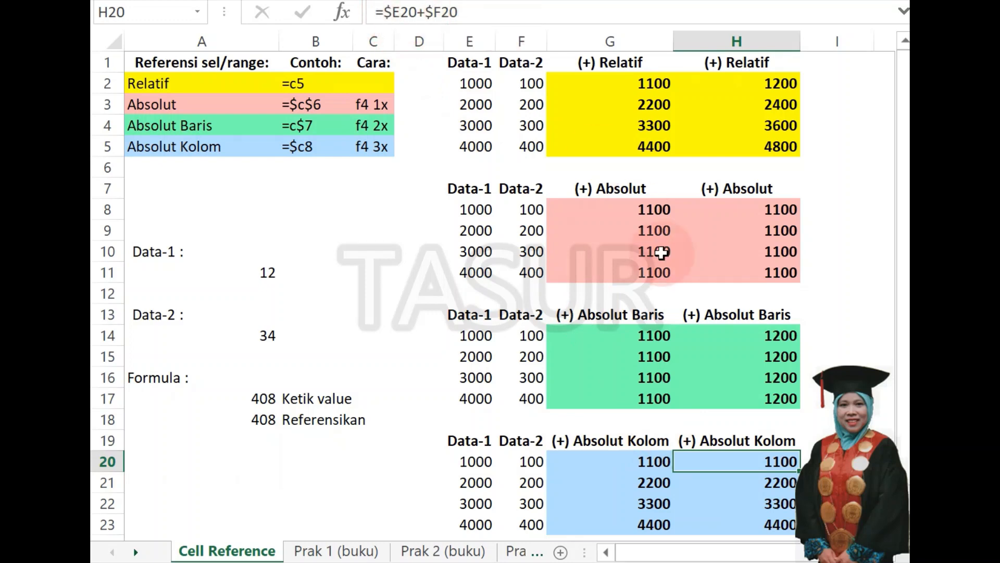
{"action": "left_click", "coordinate": [760, 526]}
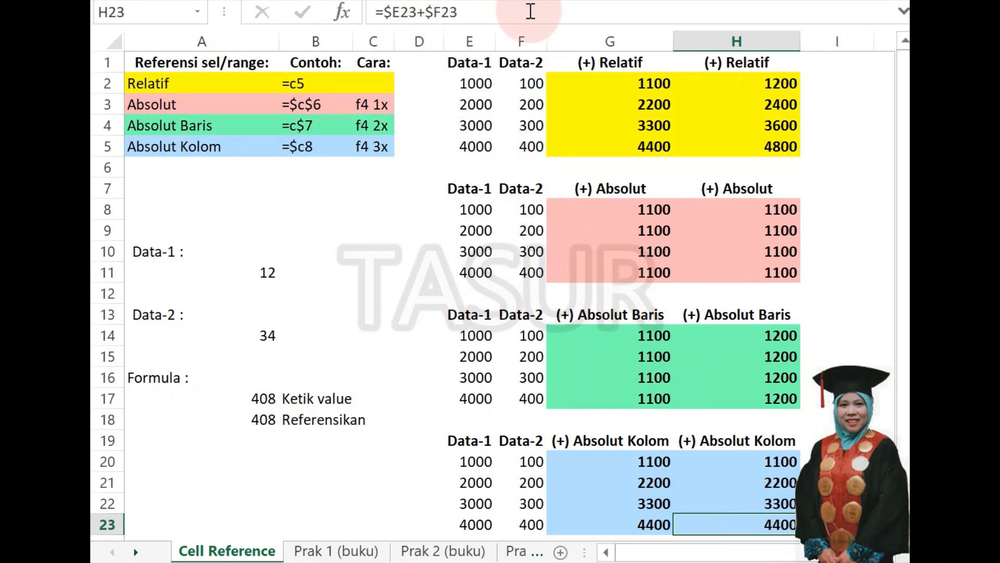
{"action": "left_click", "coordinate": [753, 461]}
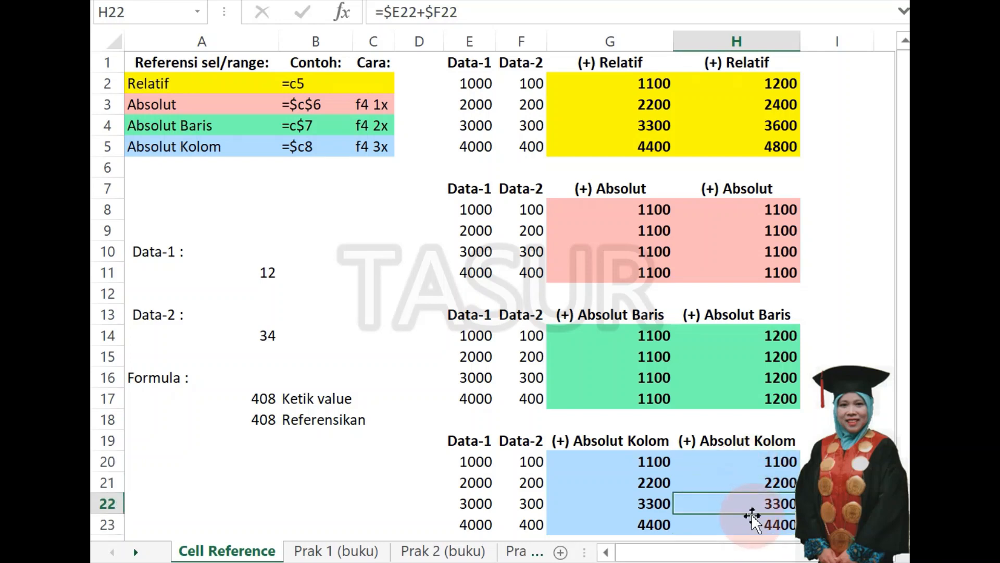
{"action": "left_click", "coordinate": [750, 531]}
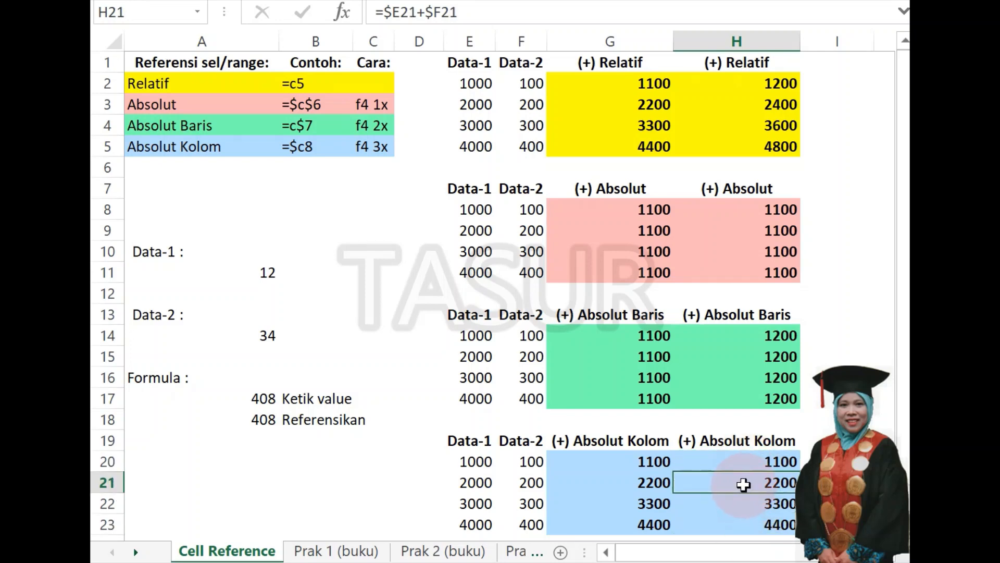
Compare the formulas across both columns of the blue G20:H23 block, finishing with the empty cell C8 selected.
{"action": "left_click", "coordinate": [640, 458]}
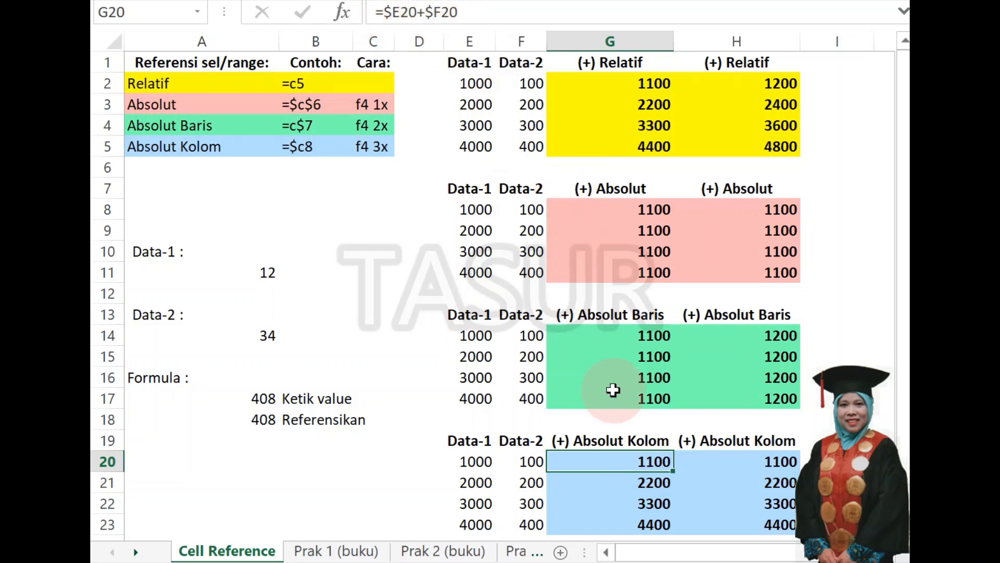
{"action": "left_click", "coordinate": [767, 530]}
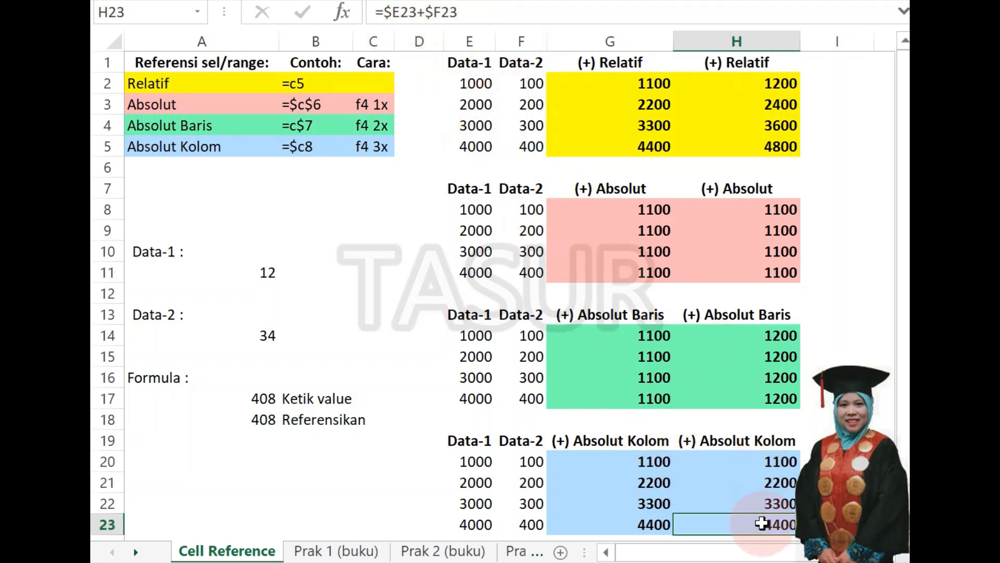
{"action": "left_click", "coordinate": [655, 500]}
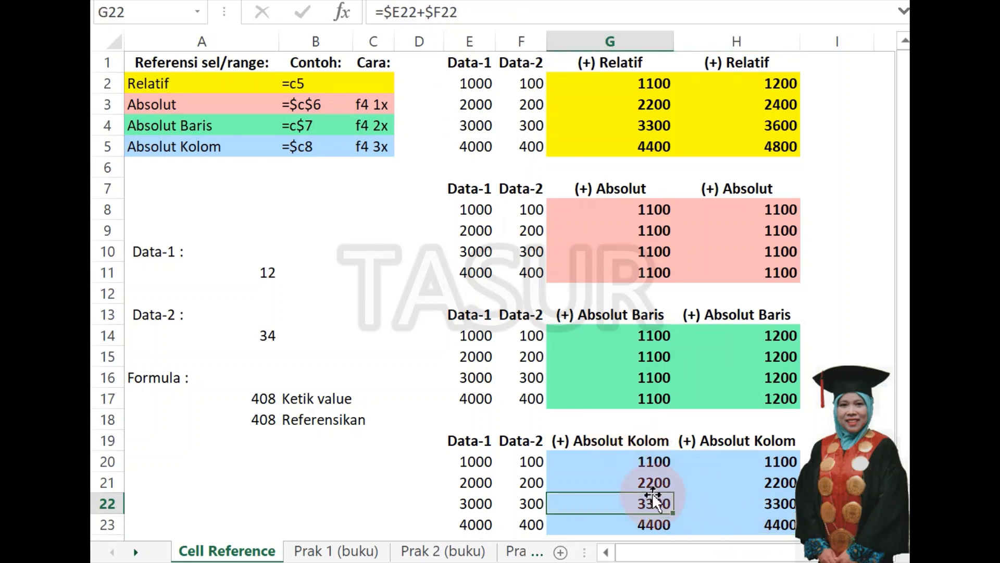
{"action": "left_click", "coordinate": [752, 463]}
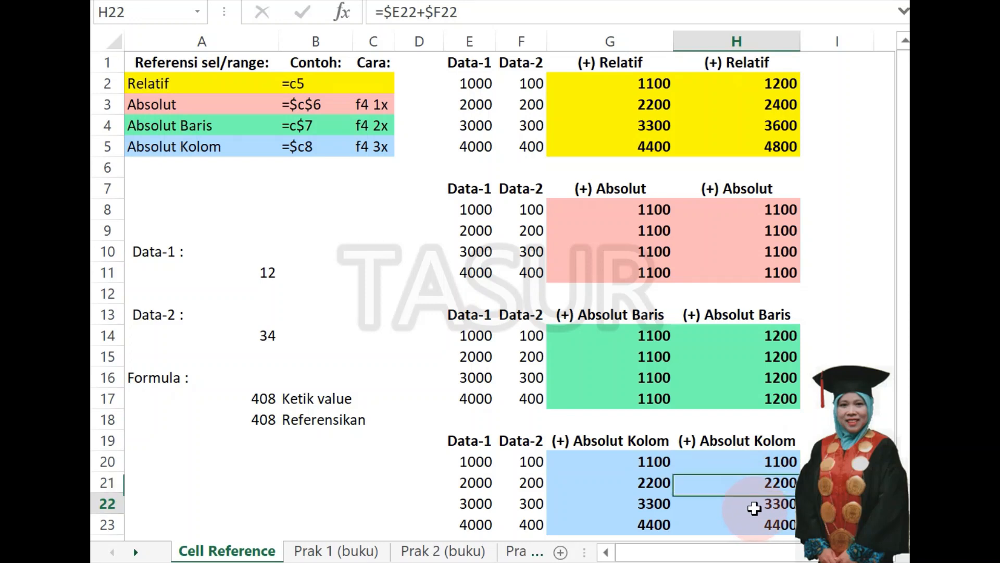
{"action": "left_click_drag", "start_coordinate": [755, 508], "coordinate": [662, 511]}
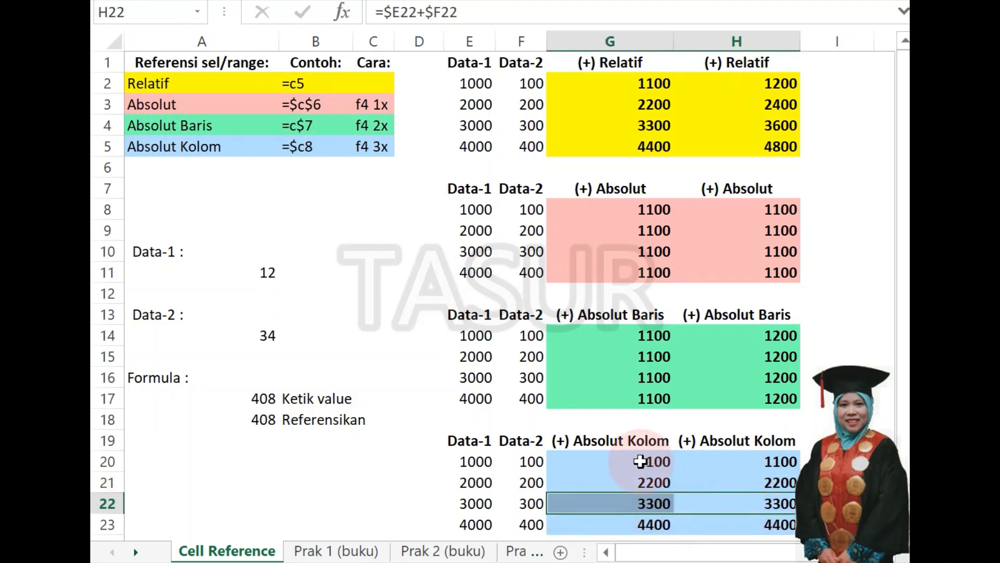
{"action": "left_click_drag", "start_coordinate": [640, 461], "coordinate": [732, 524]}
{"action": "left_click", "coordinate": [732, 524]}
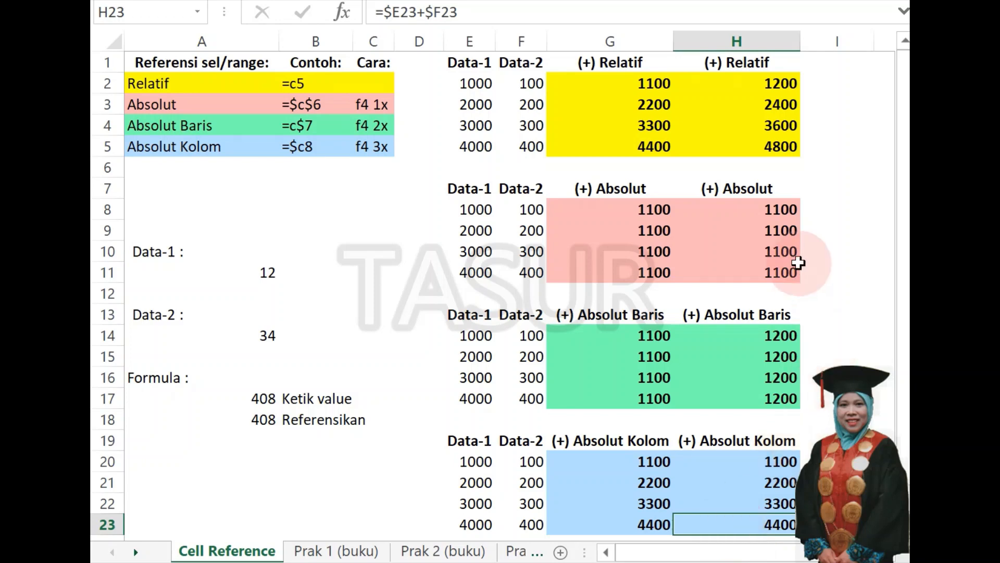
{"action": "left_click", "coordinate": [387, 204]}
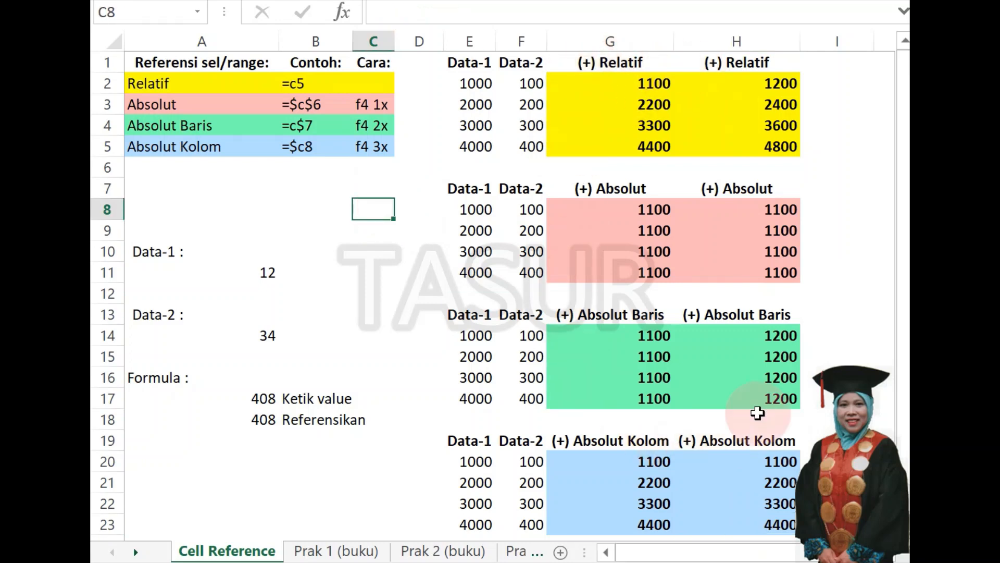